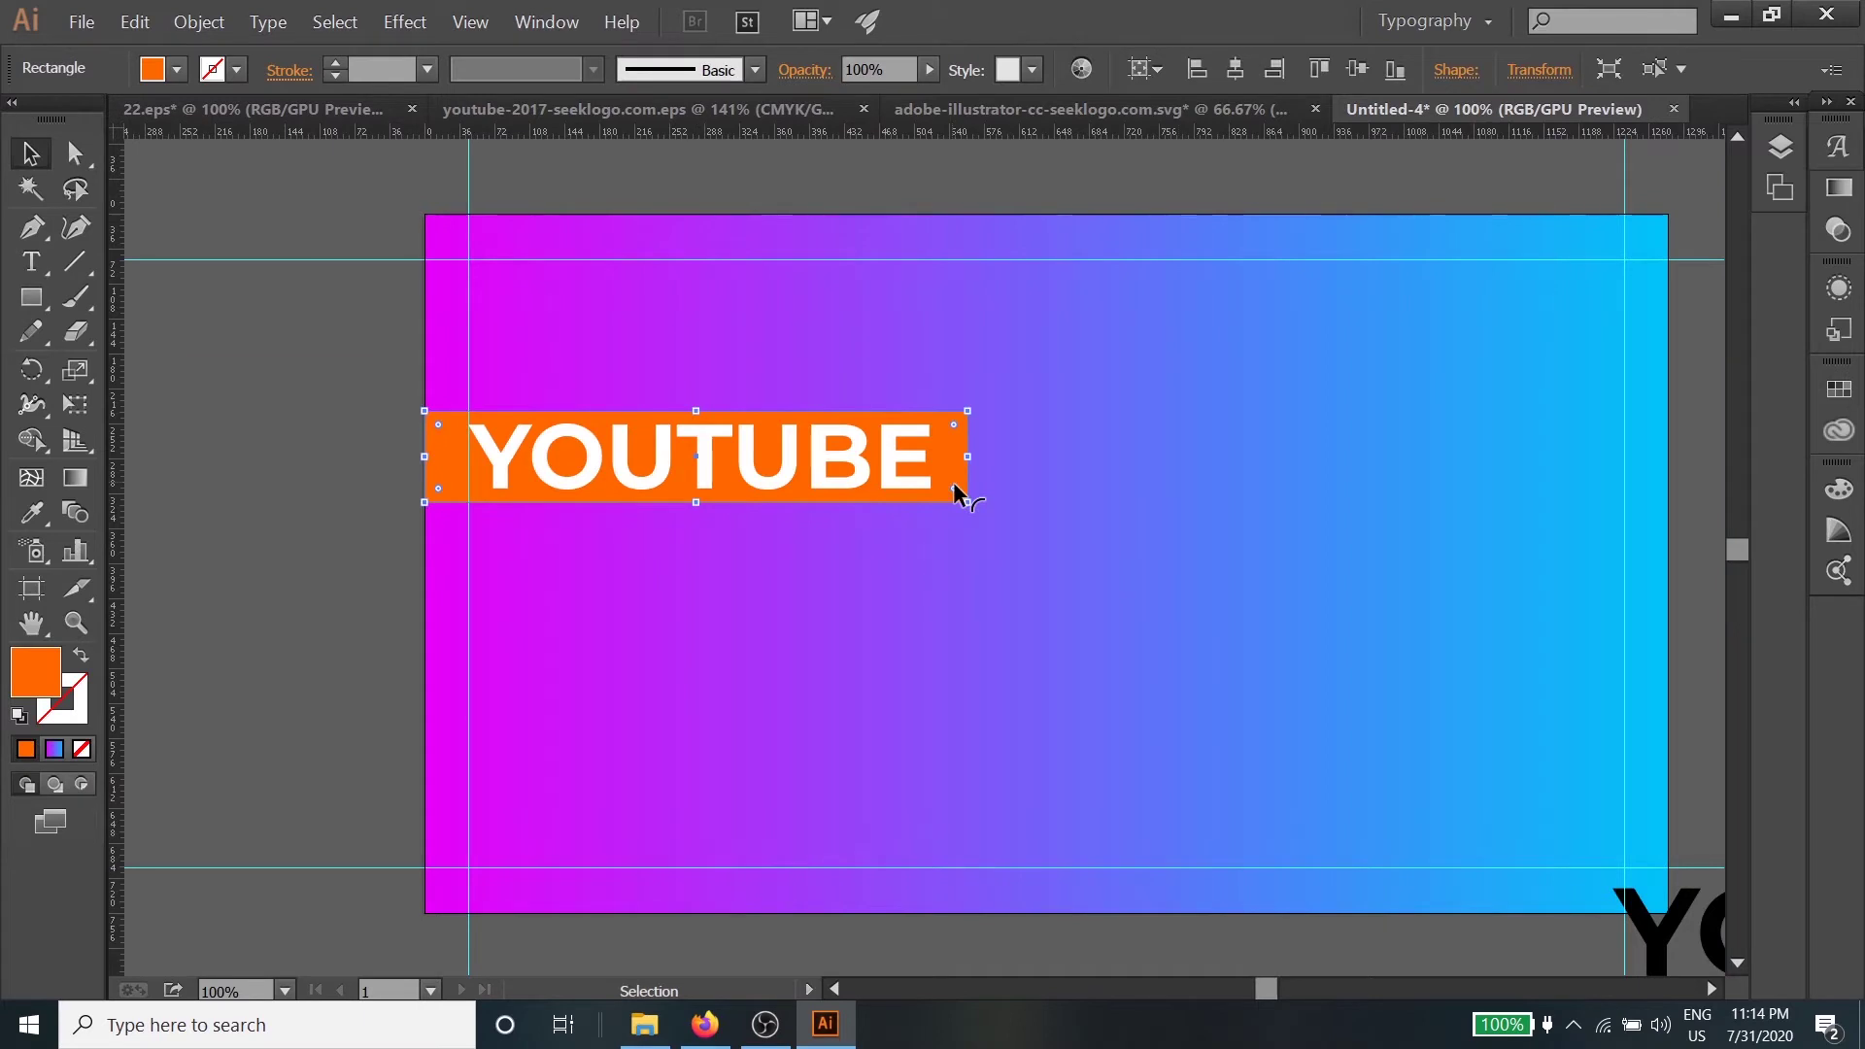
scroll(955, 495, down, 2)
scroll(883, 441, up, 2)
key(ctrl+space)
click(829, 483)
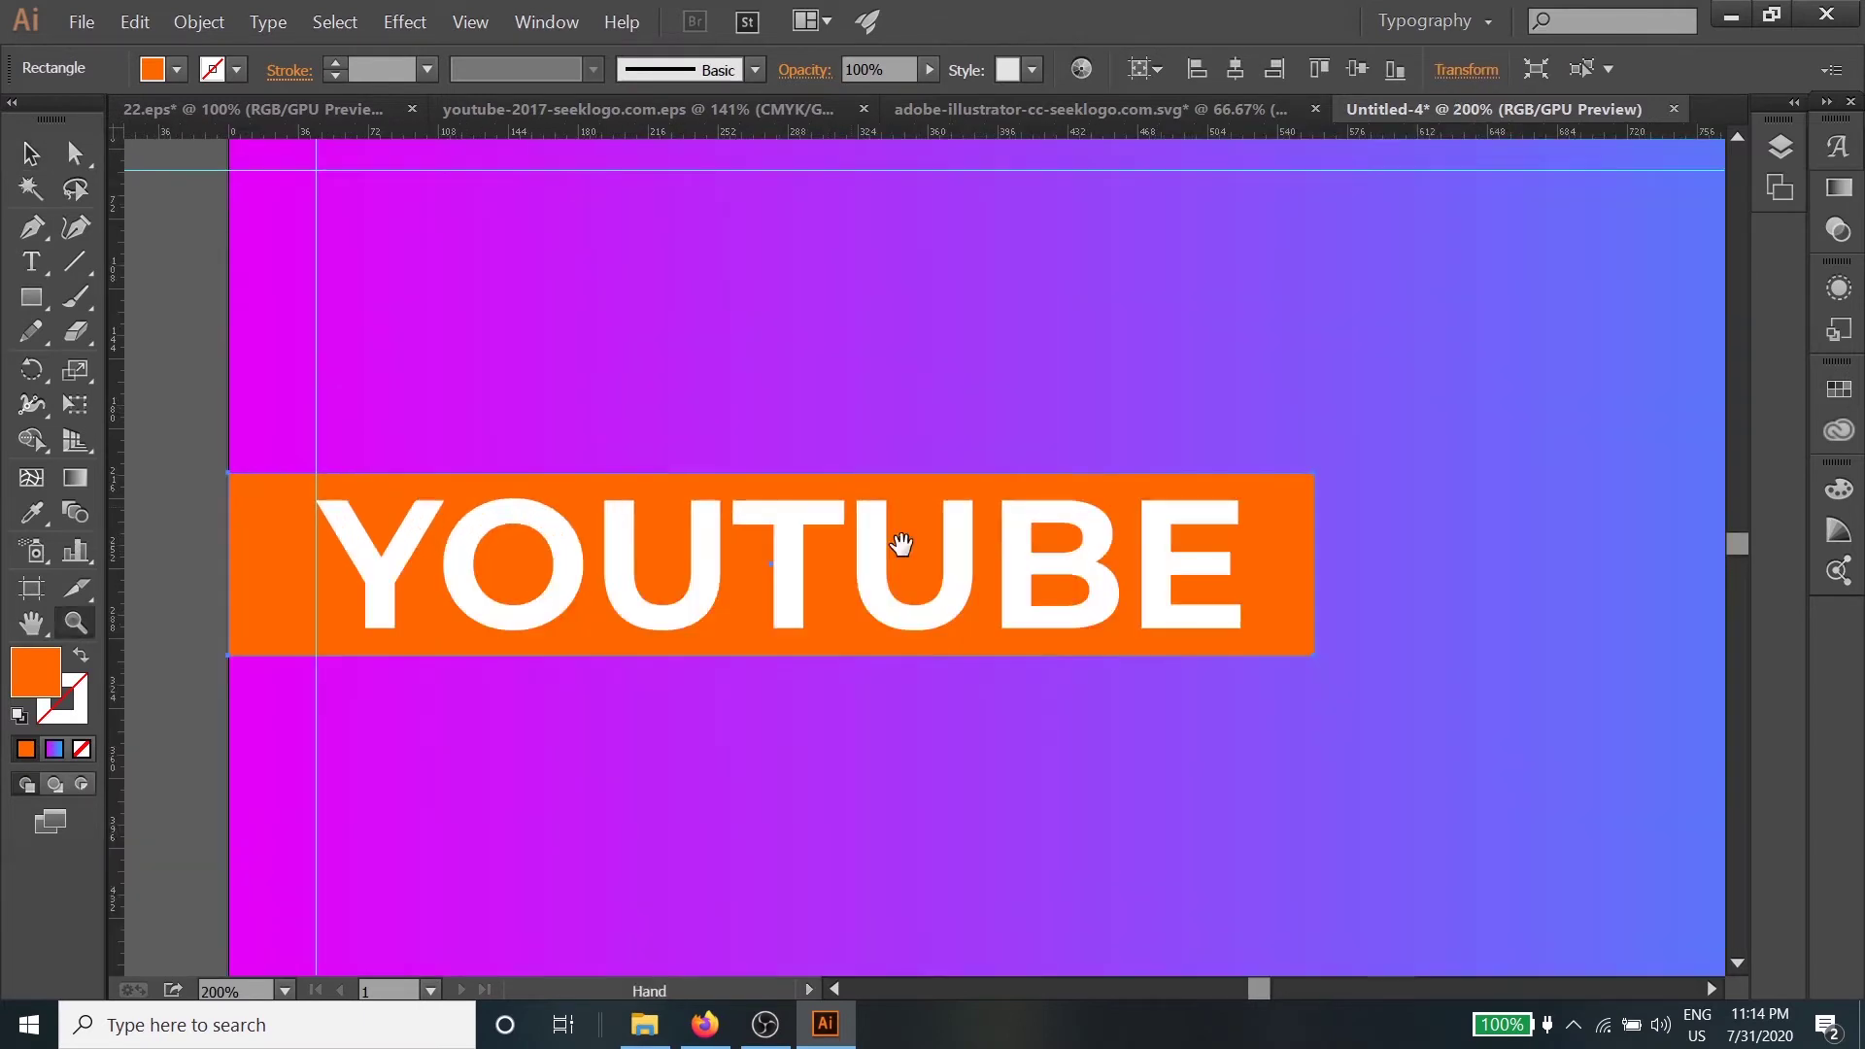
drag(901, 545, 816, 450)
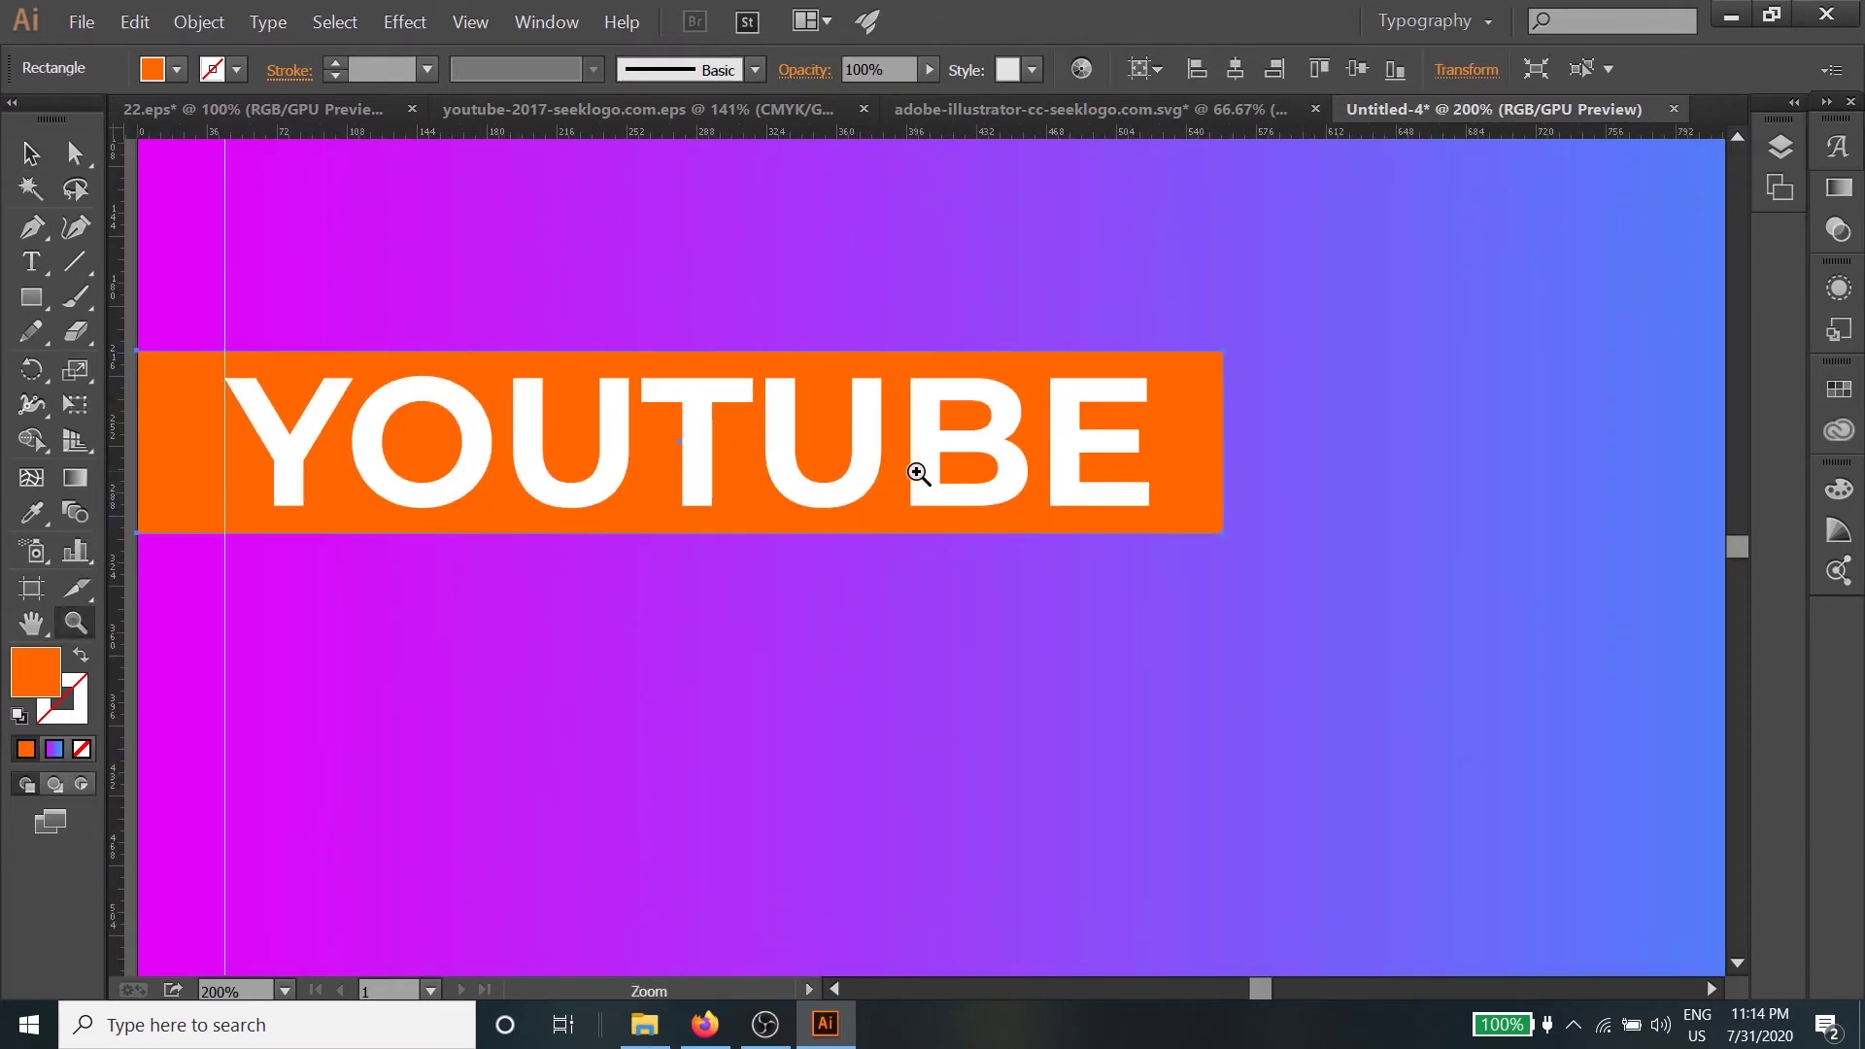
key(v)
drag(1202, 461, 1222, 492)
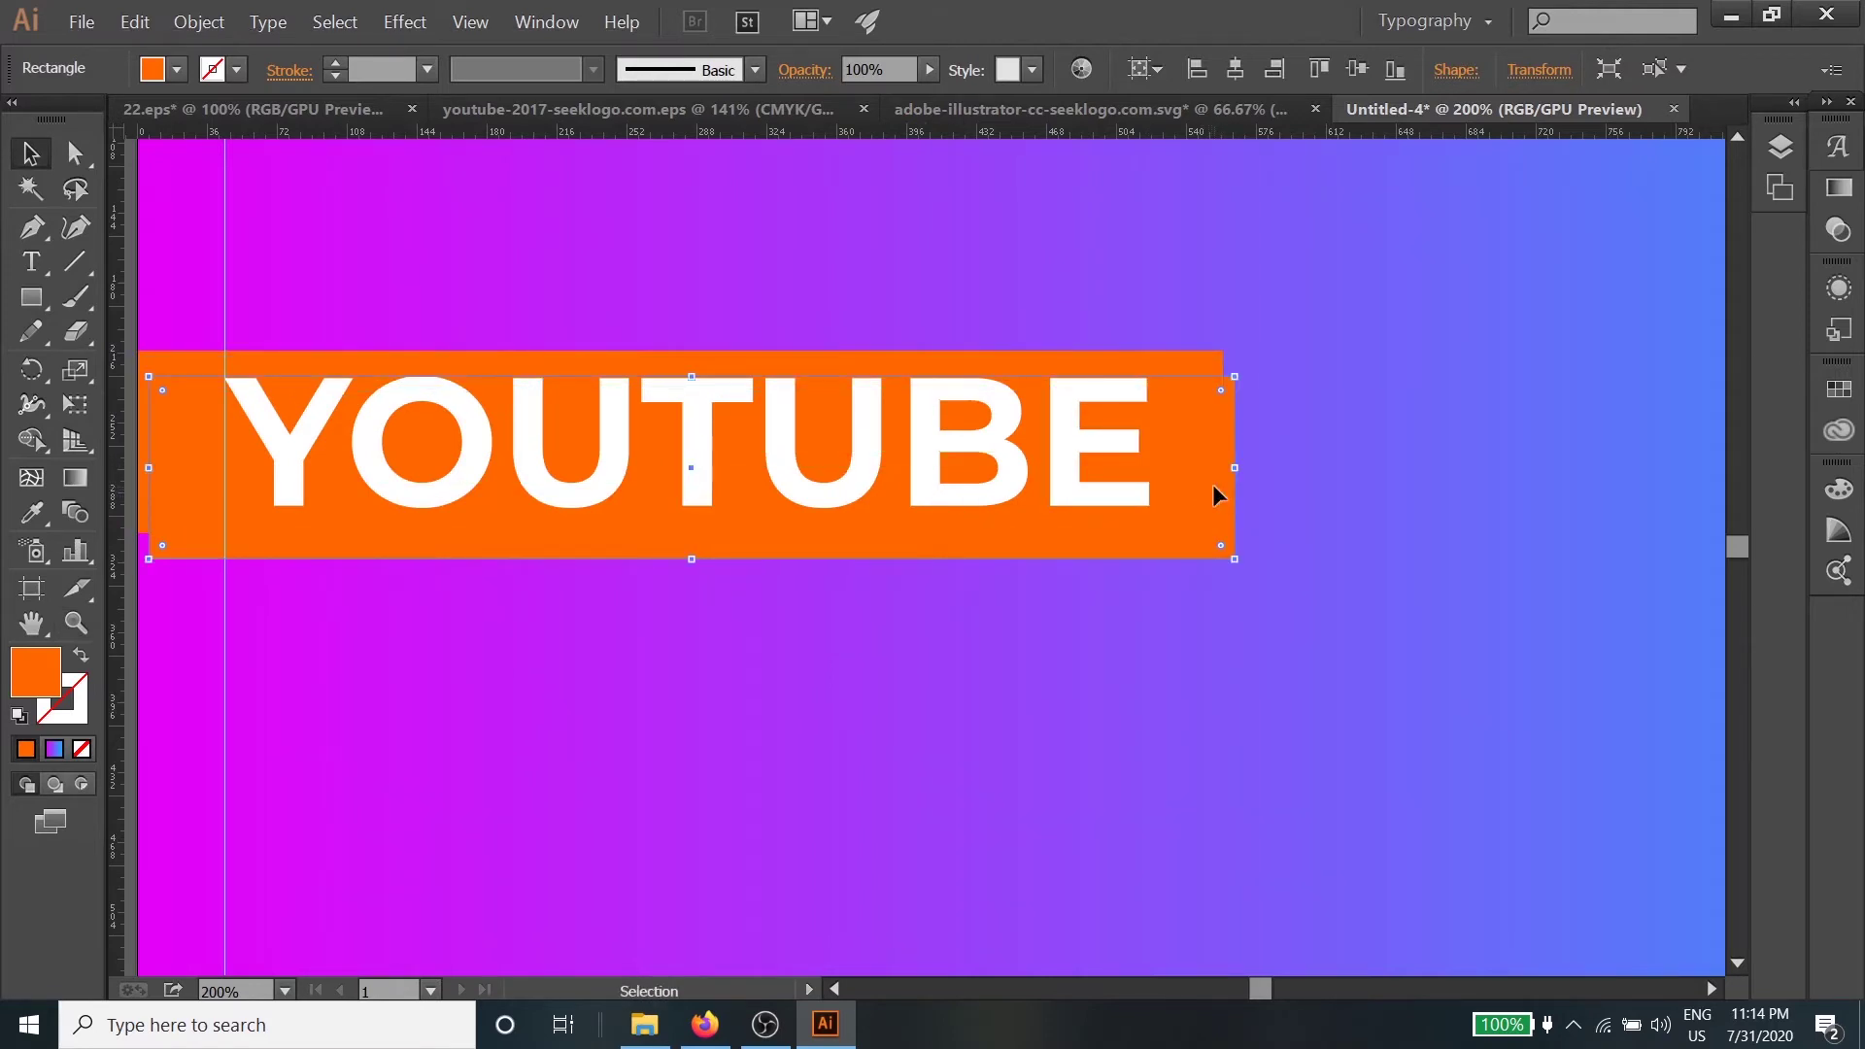
key(Delete)
Duplicate the orange rectangle behind the YOUTUBE text, offset down and to the right, and fill the copy with black (000000)
click(1180, 419)
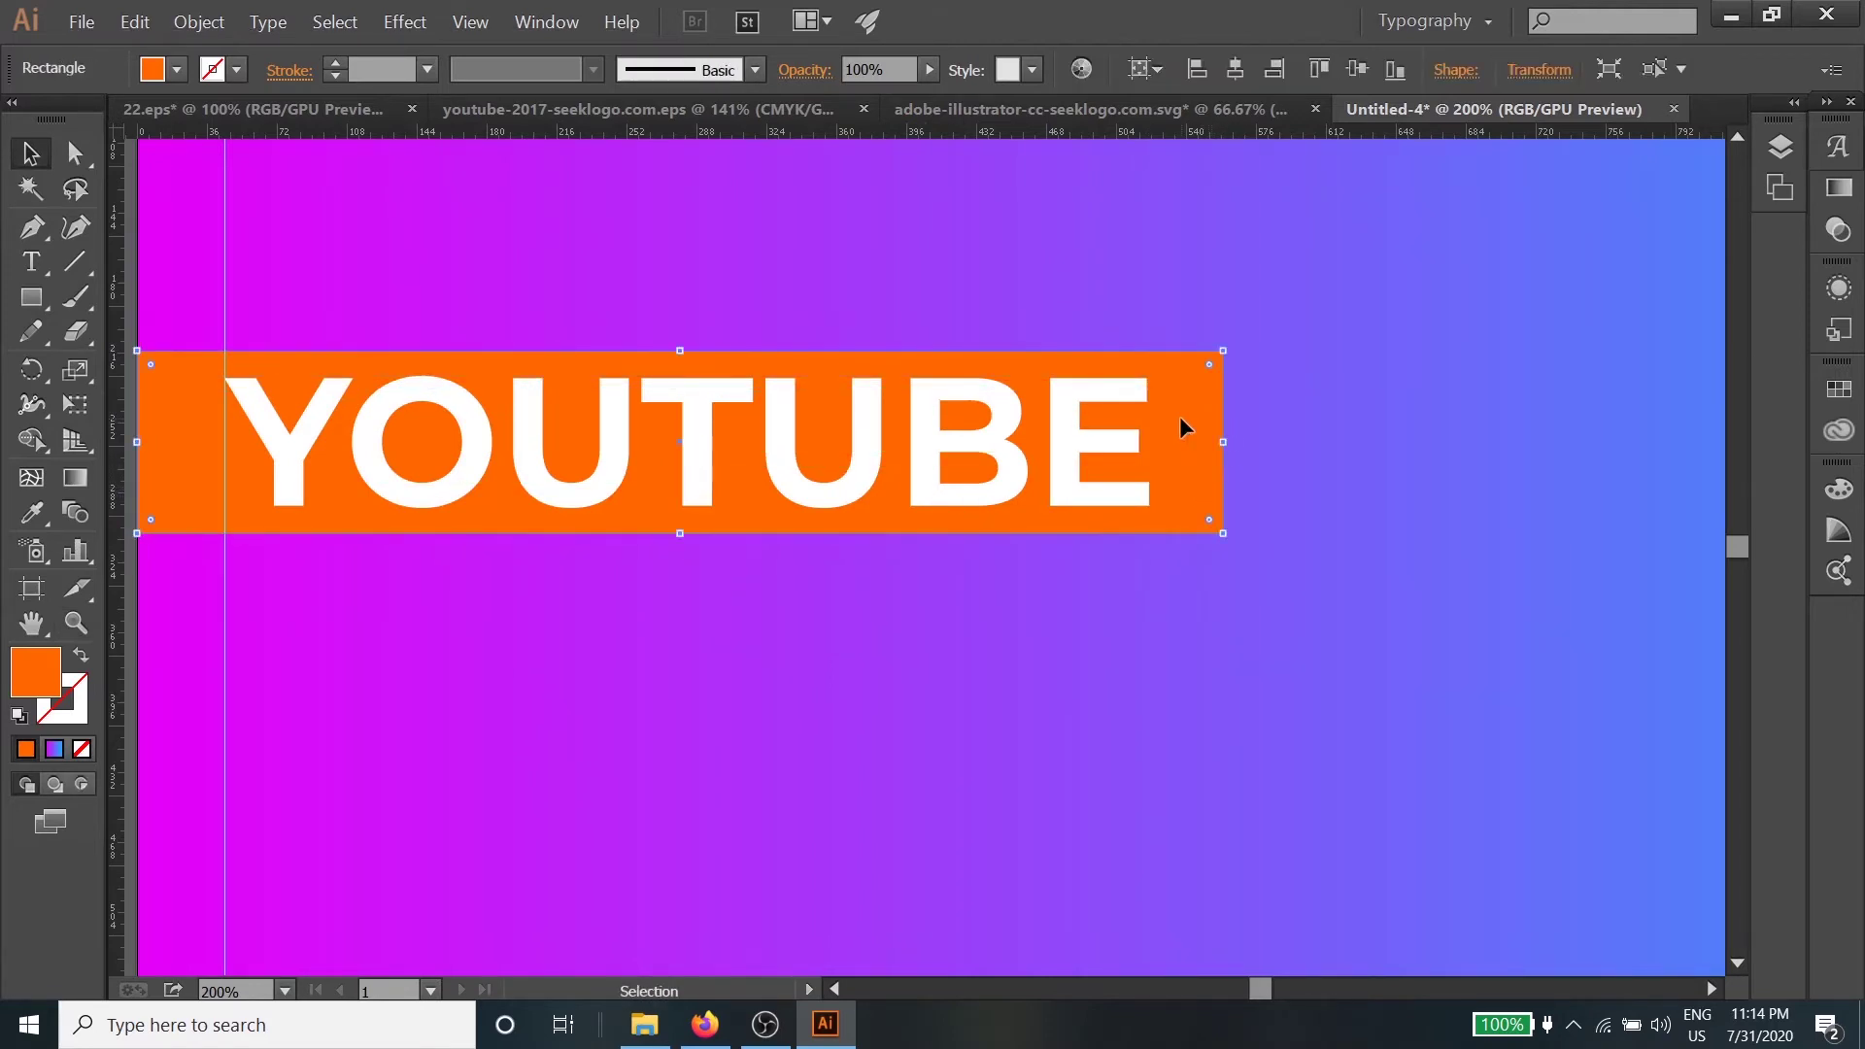
key(alt)
drag(1182, 433, 1240, 508)
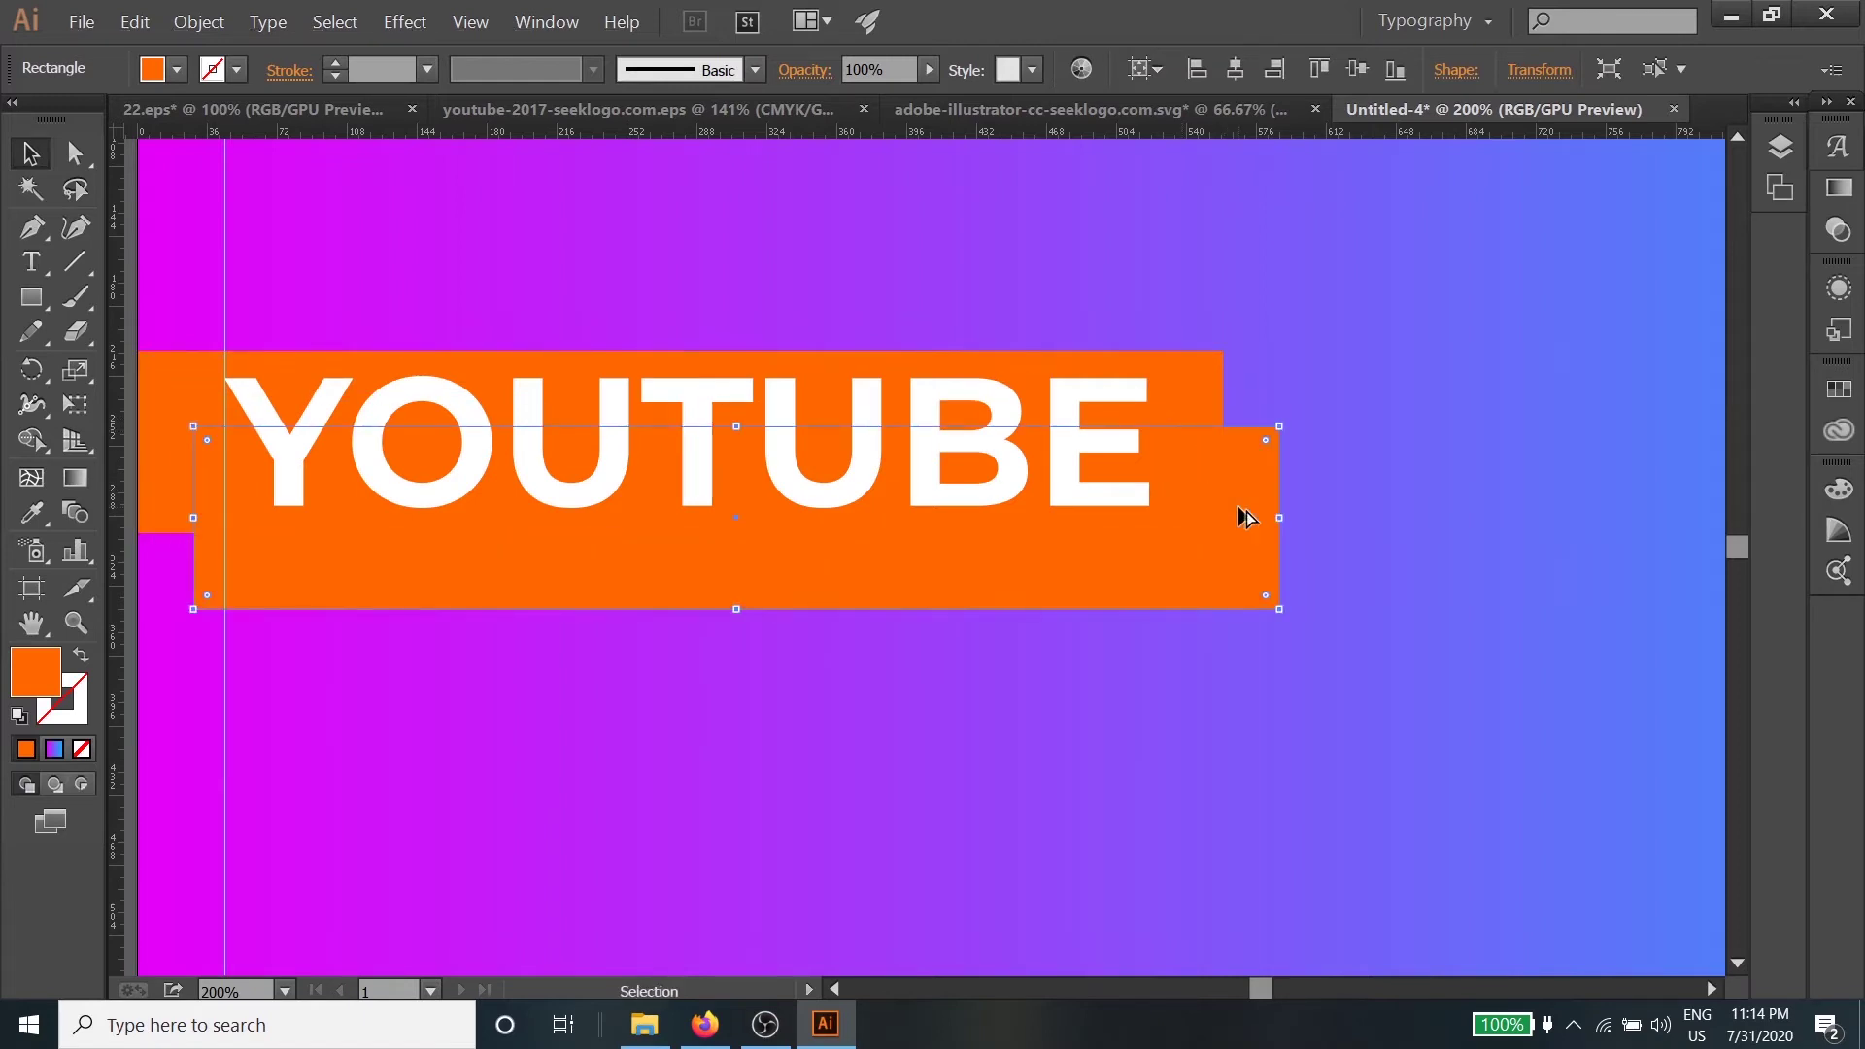
double_click(44, 688)
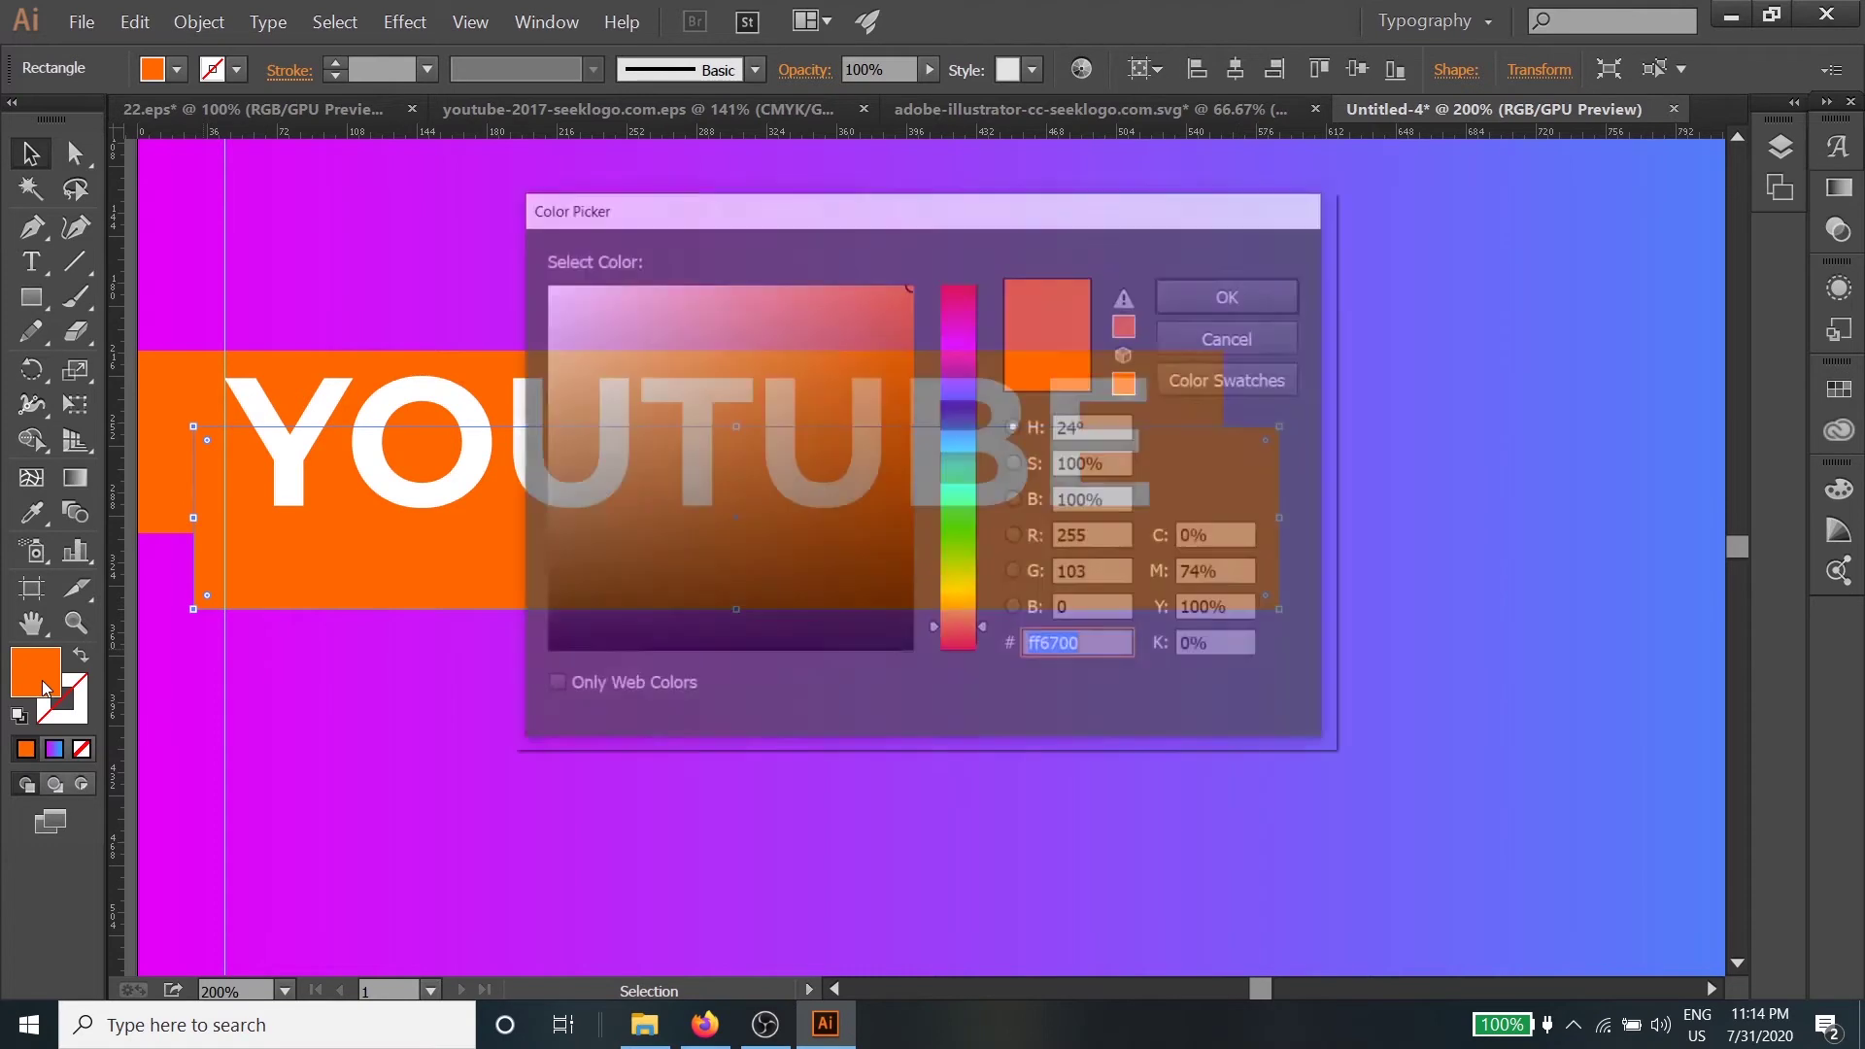
drag(749, 541, 516, 674)
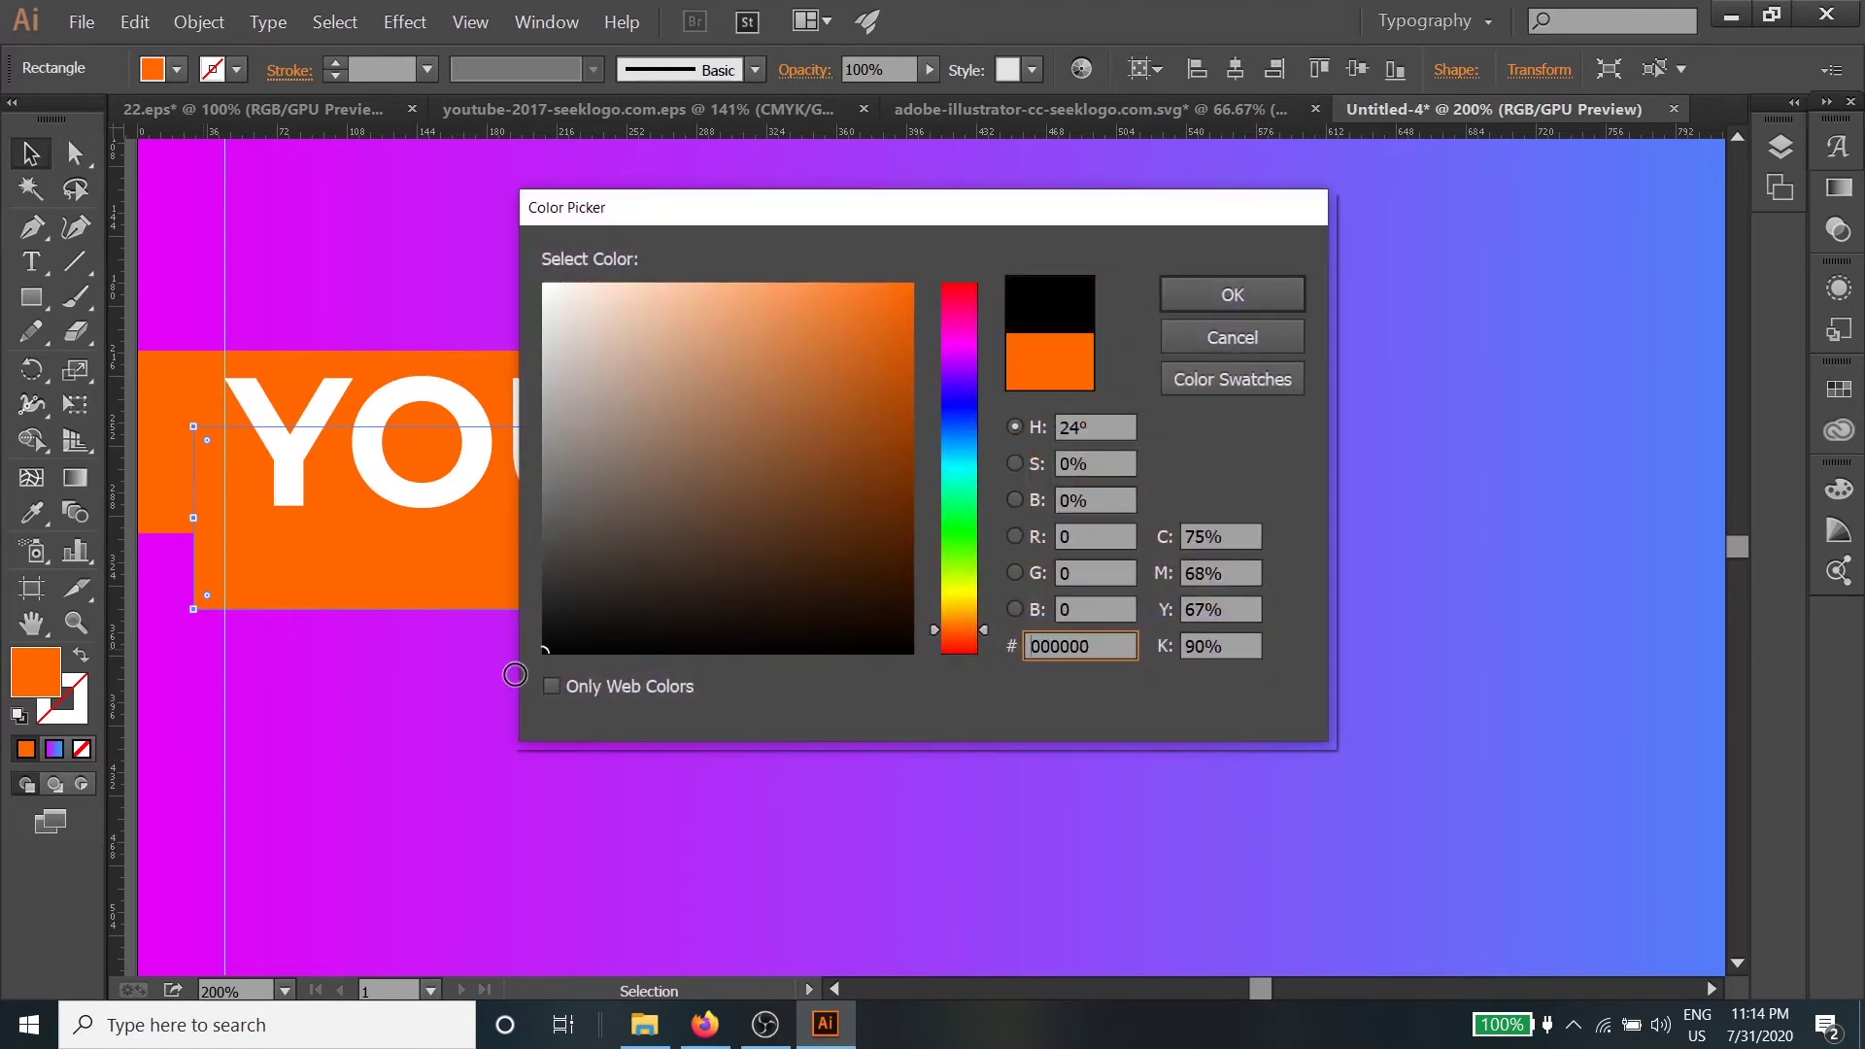
click(1232, 295)
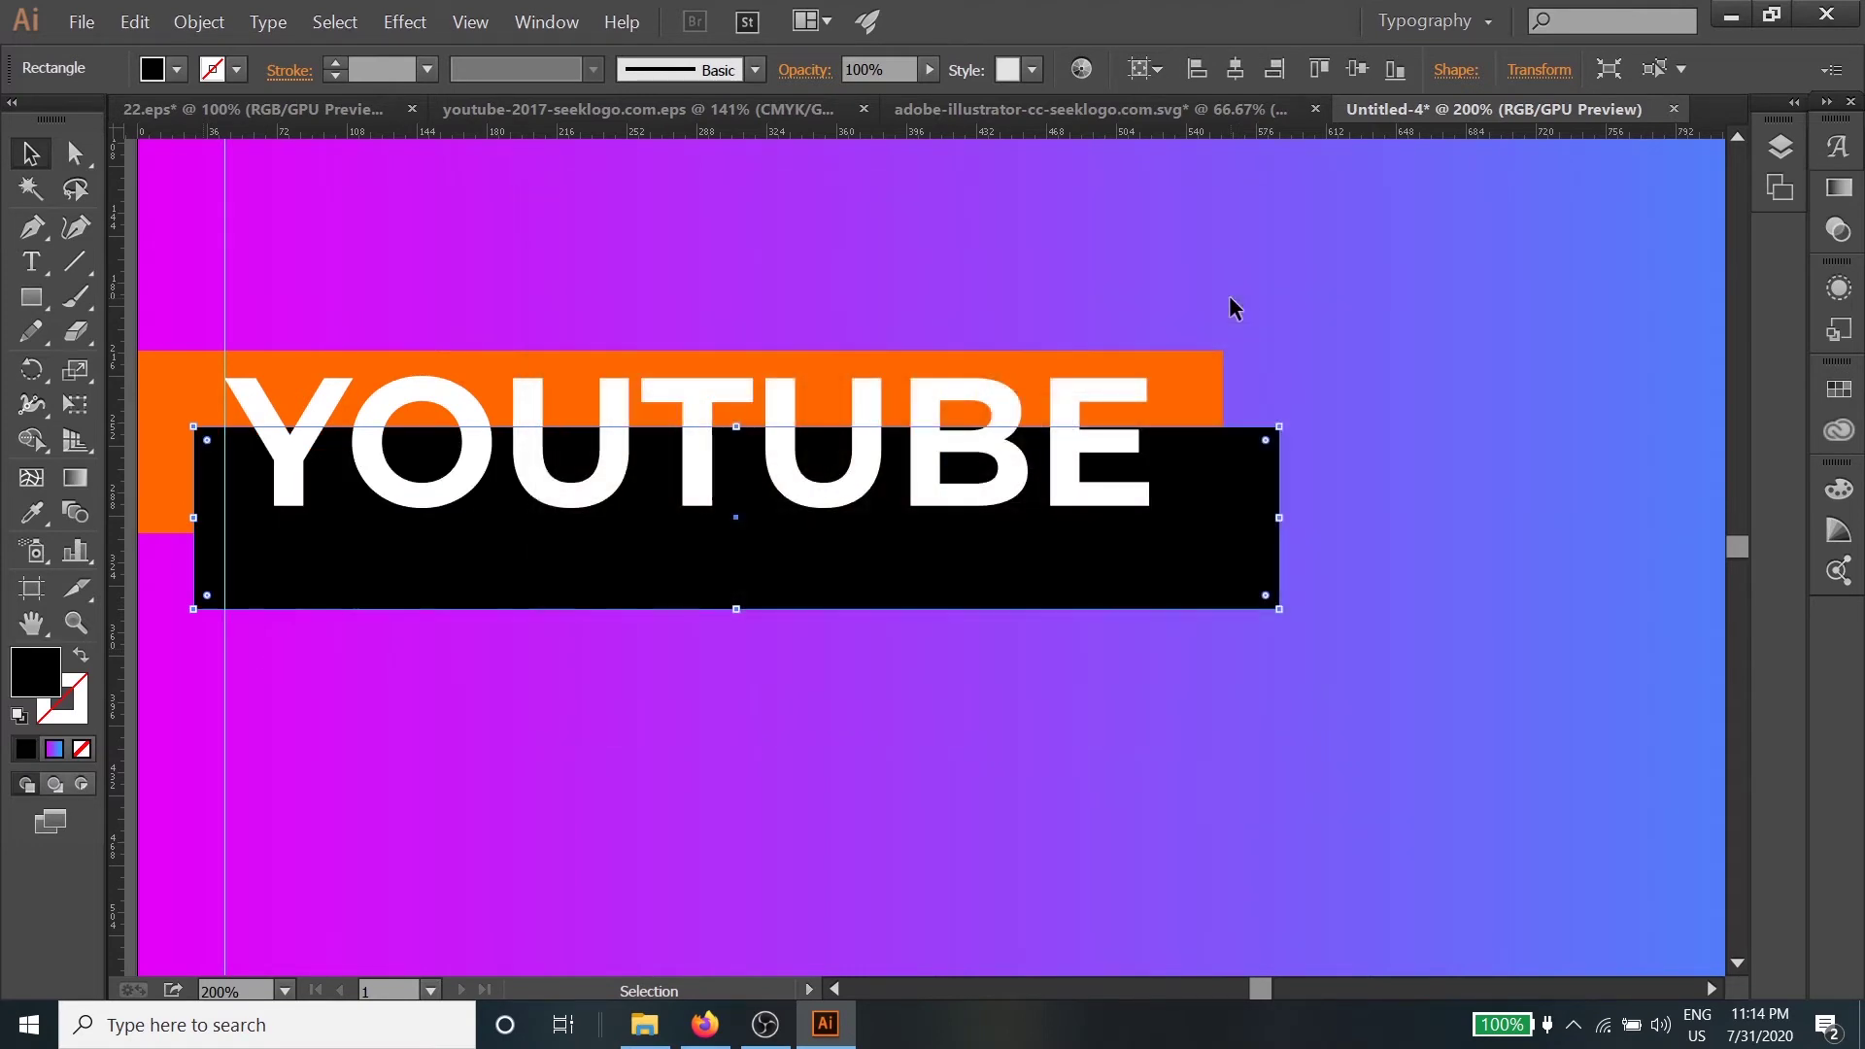
Send the black rectangle backward so it sits behind the orange rectangle but in front of the gradient background
right_click(1229, 485)
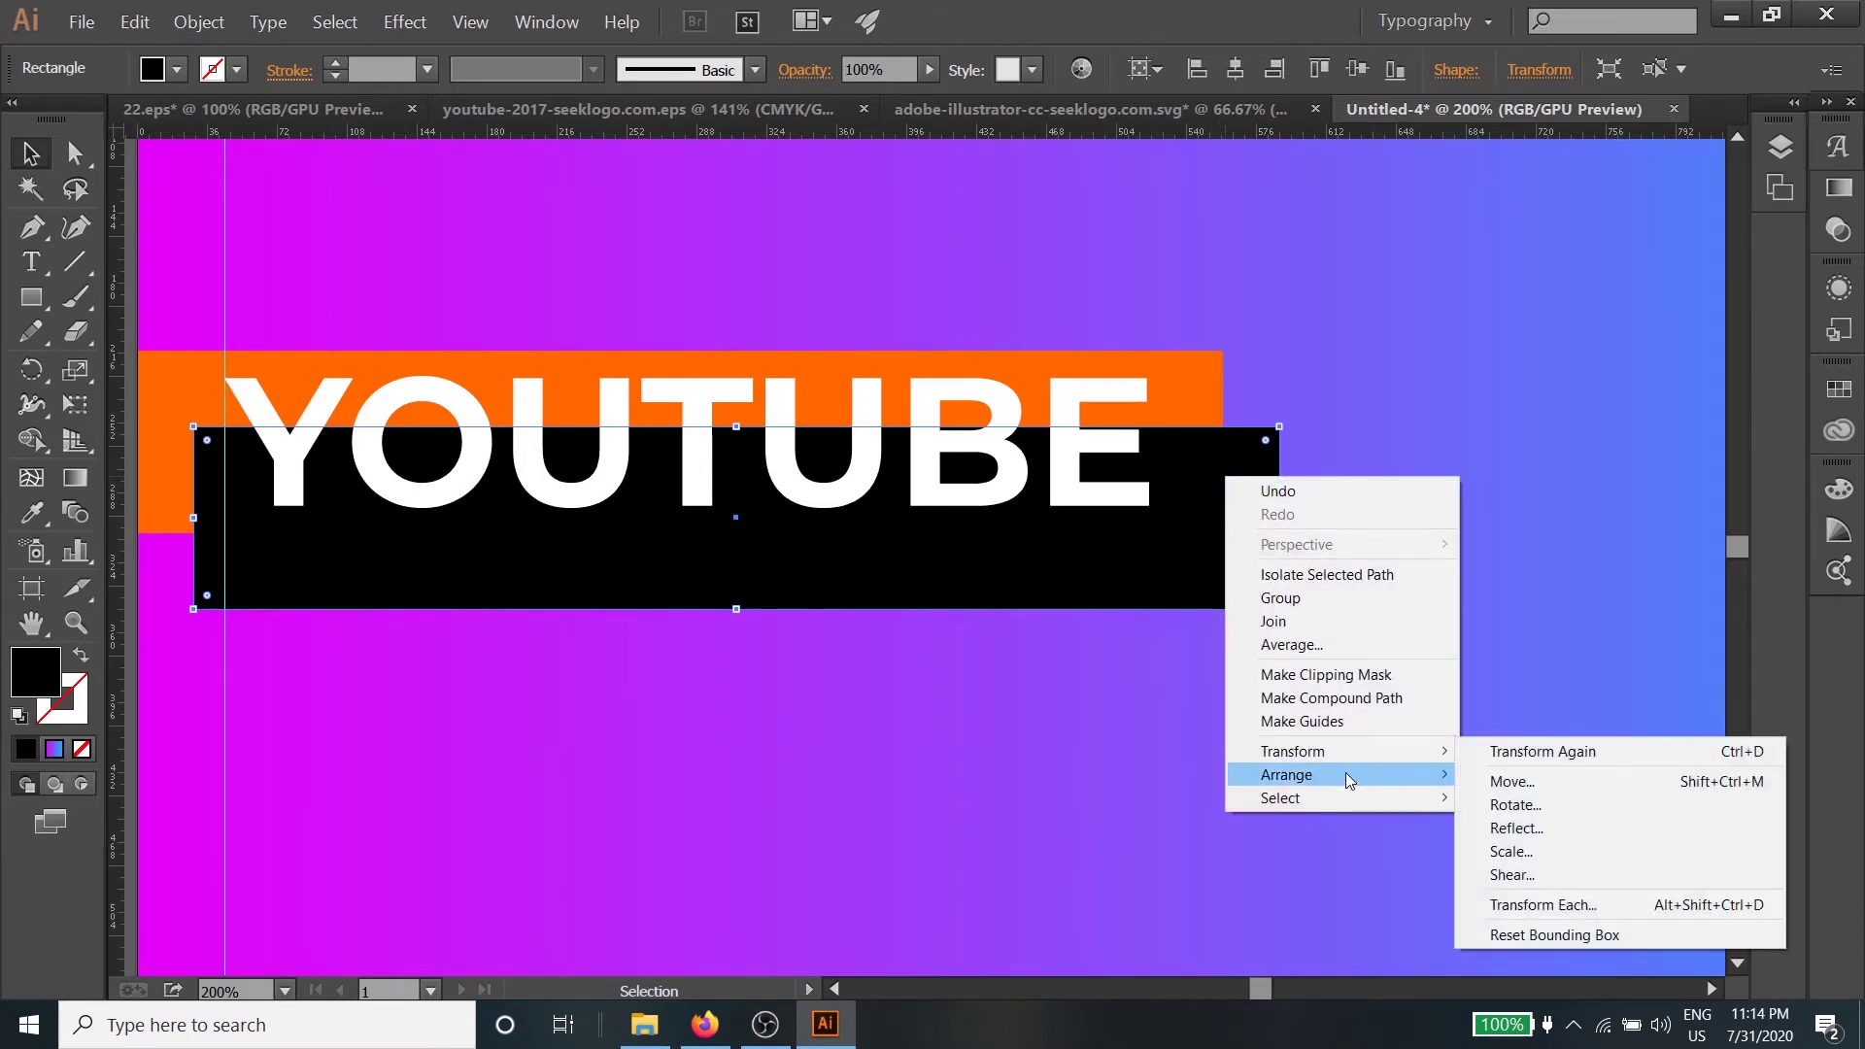
click(1110, 616)
right_click(1154, 550)
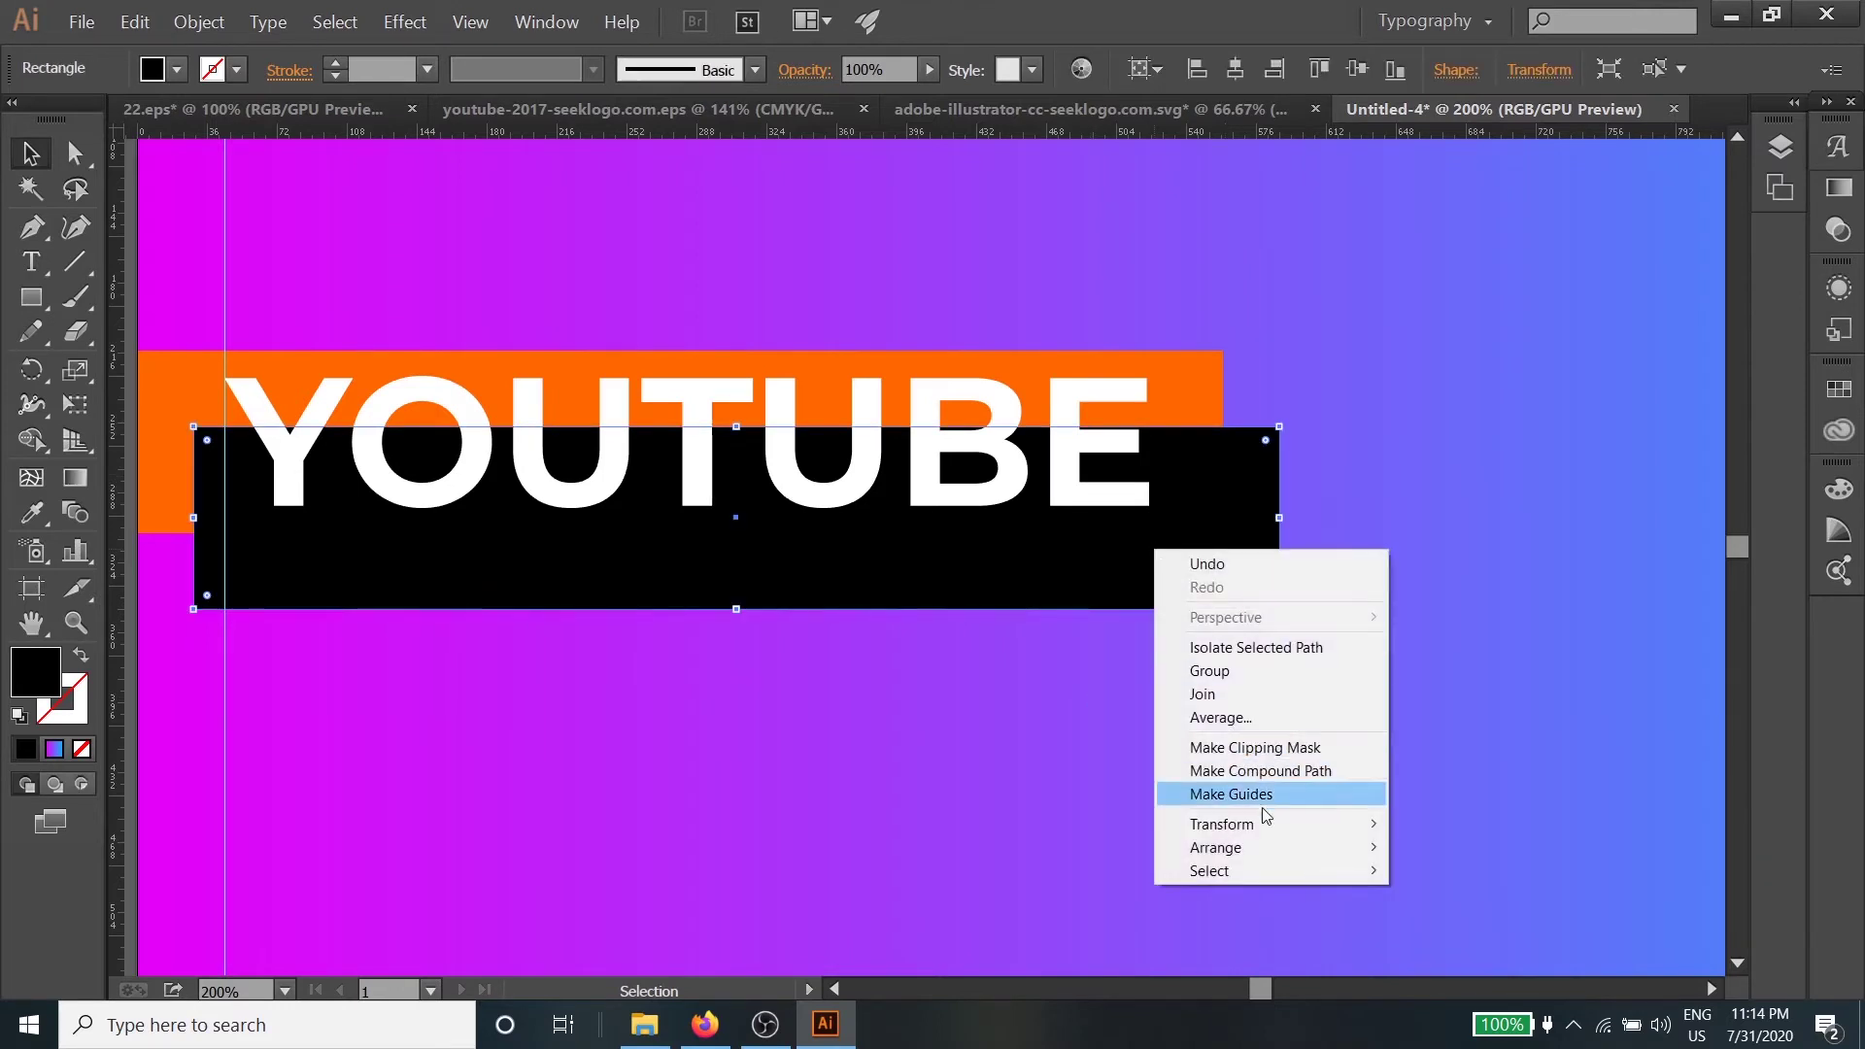
mouse_move(1262, 845)
click(1418, 894)
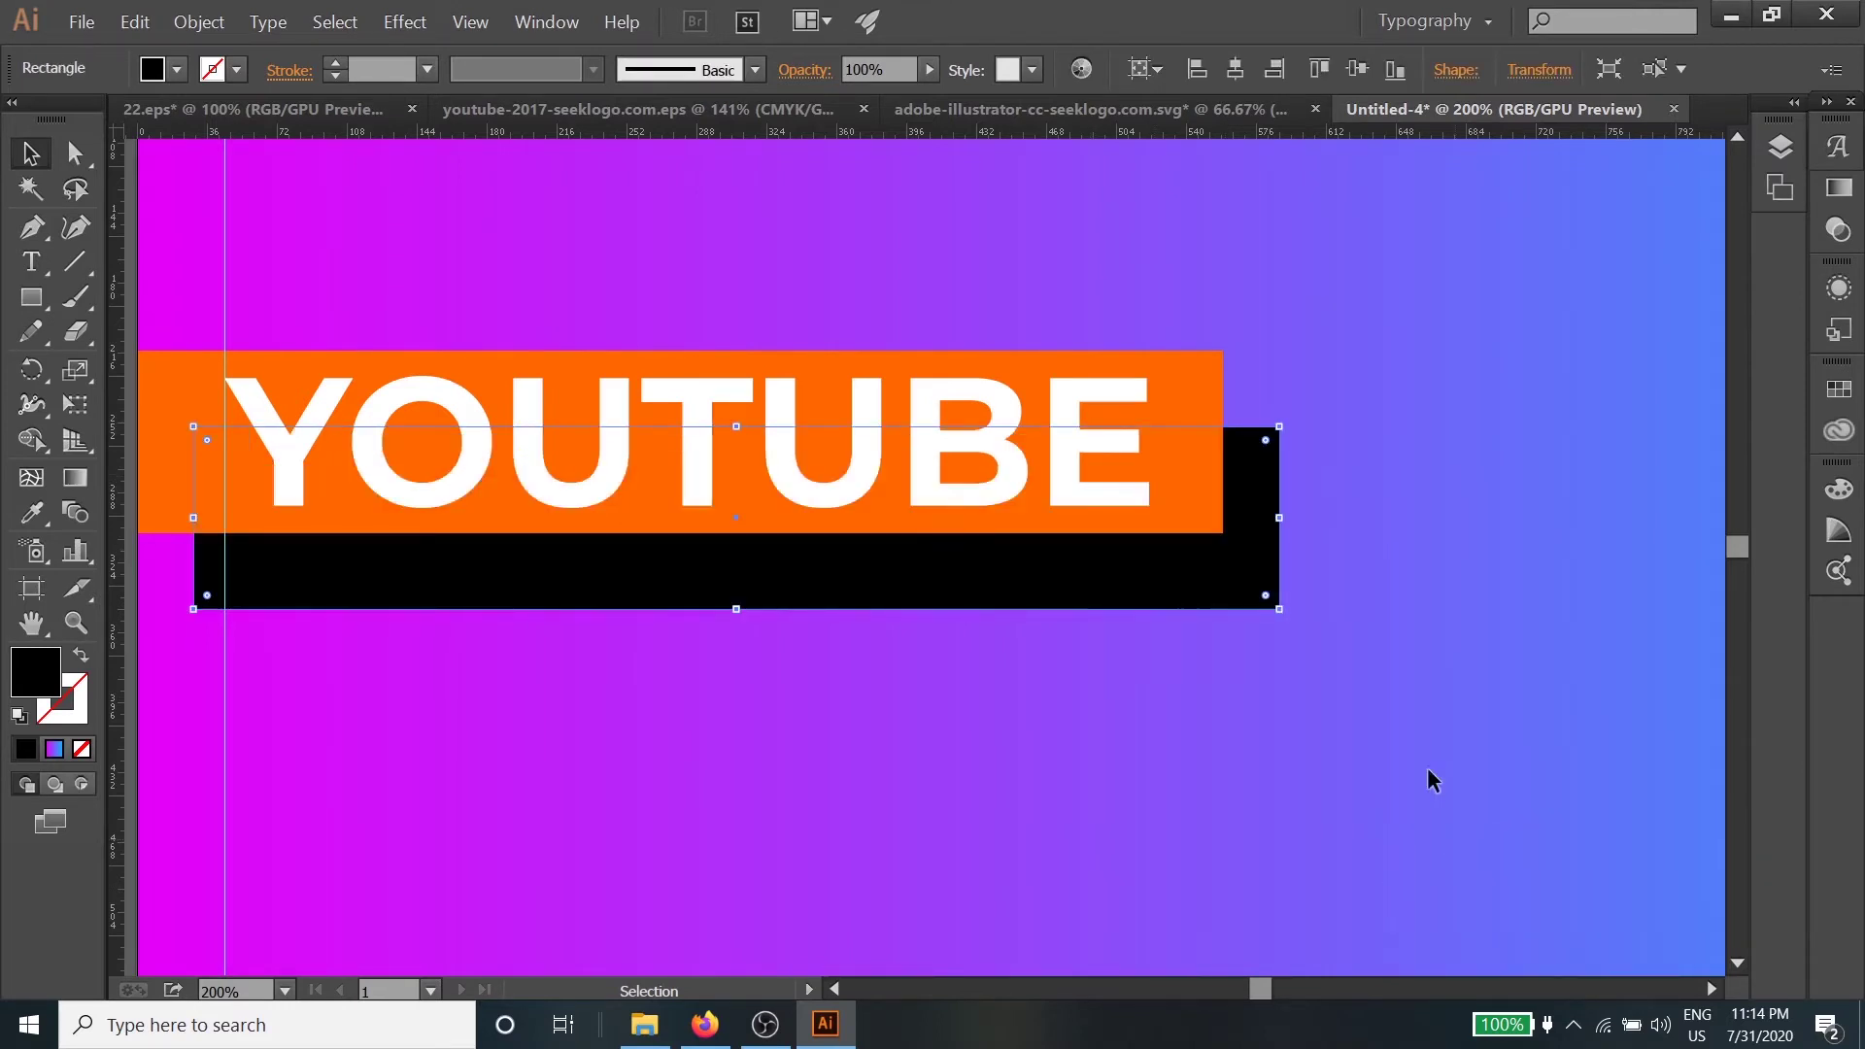
Align the black rectangle exactly with the orange one, and nudge it one large increment right and one down as an offset shadow
scroll(1166, 544, up, 2)
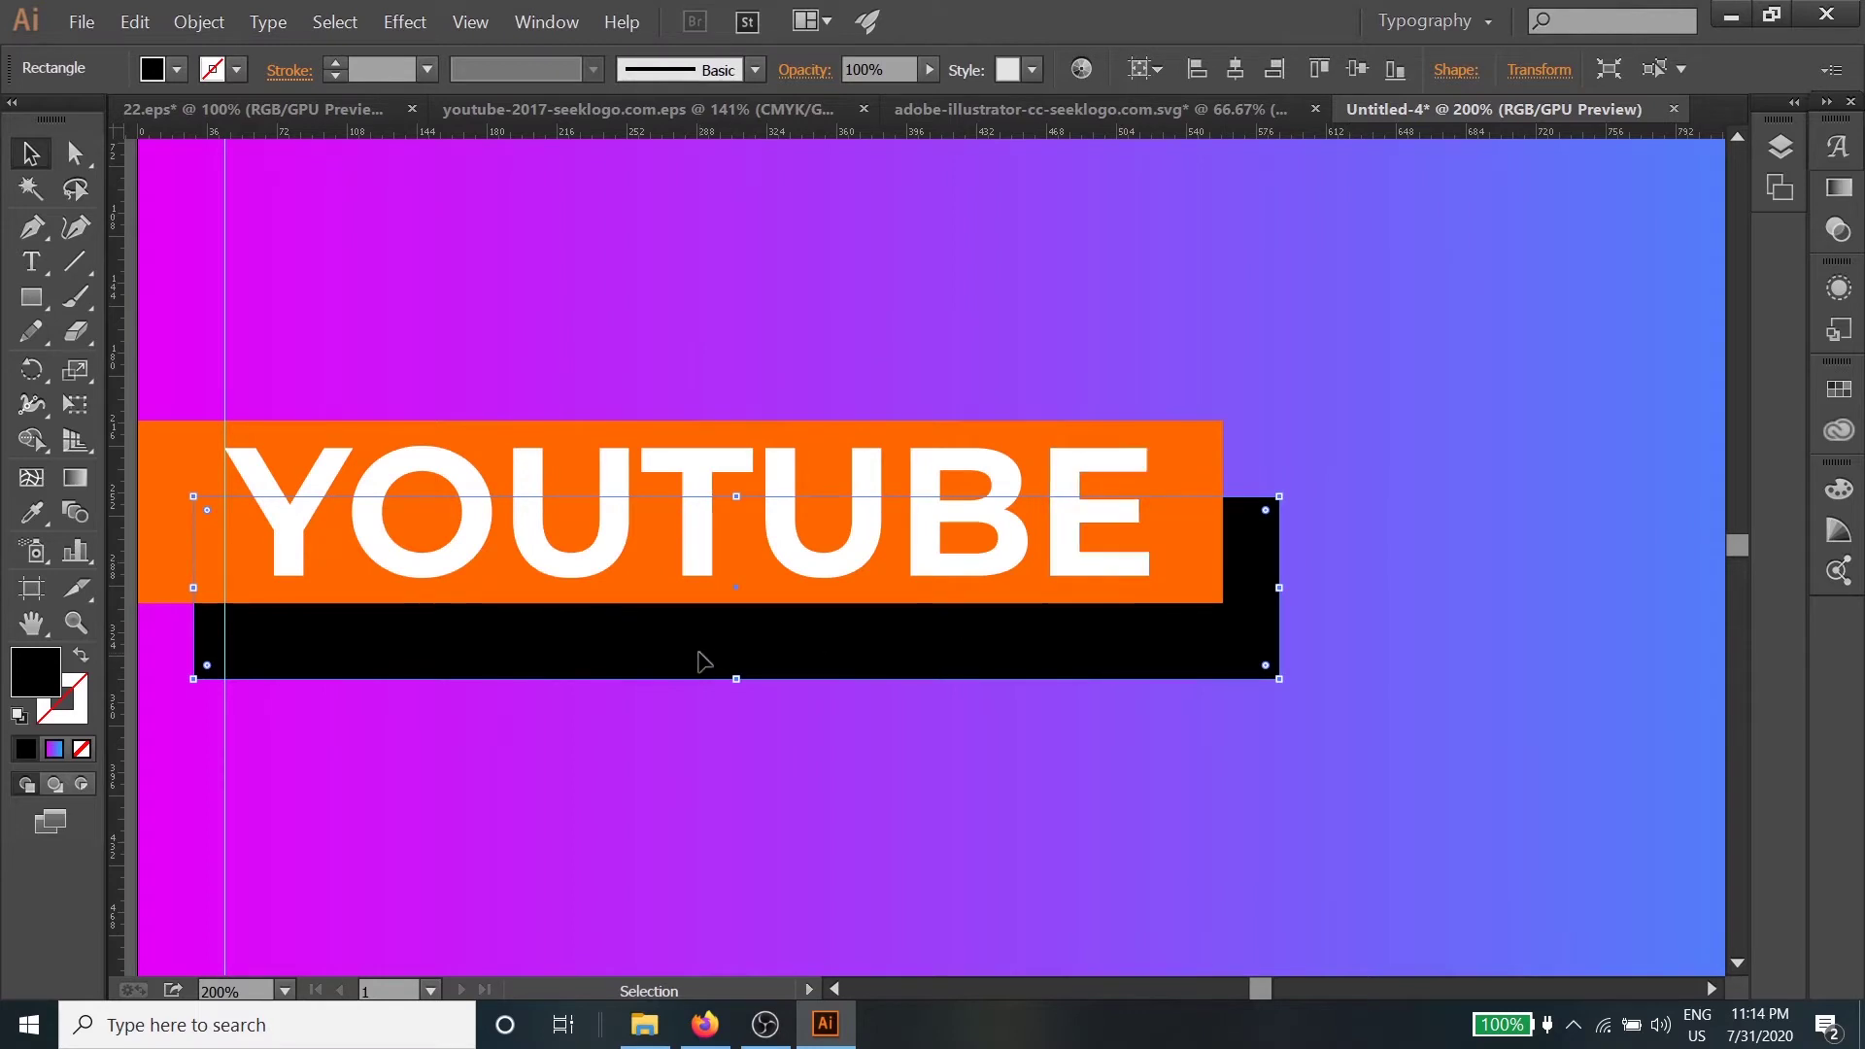
drag(703, 654, 762, 692)
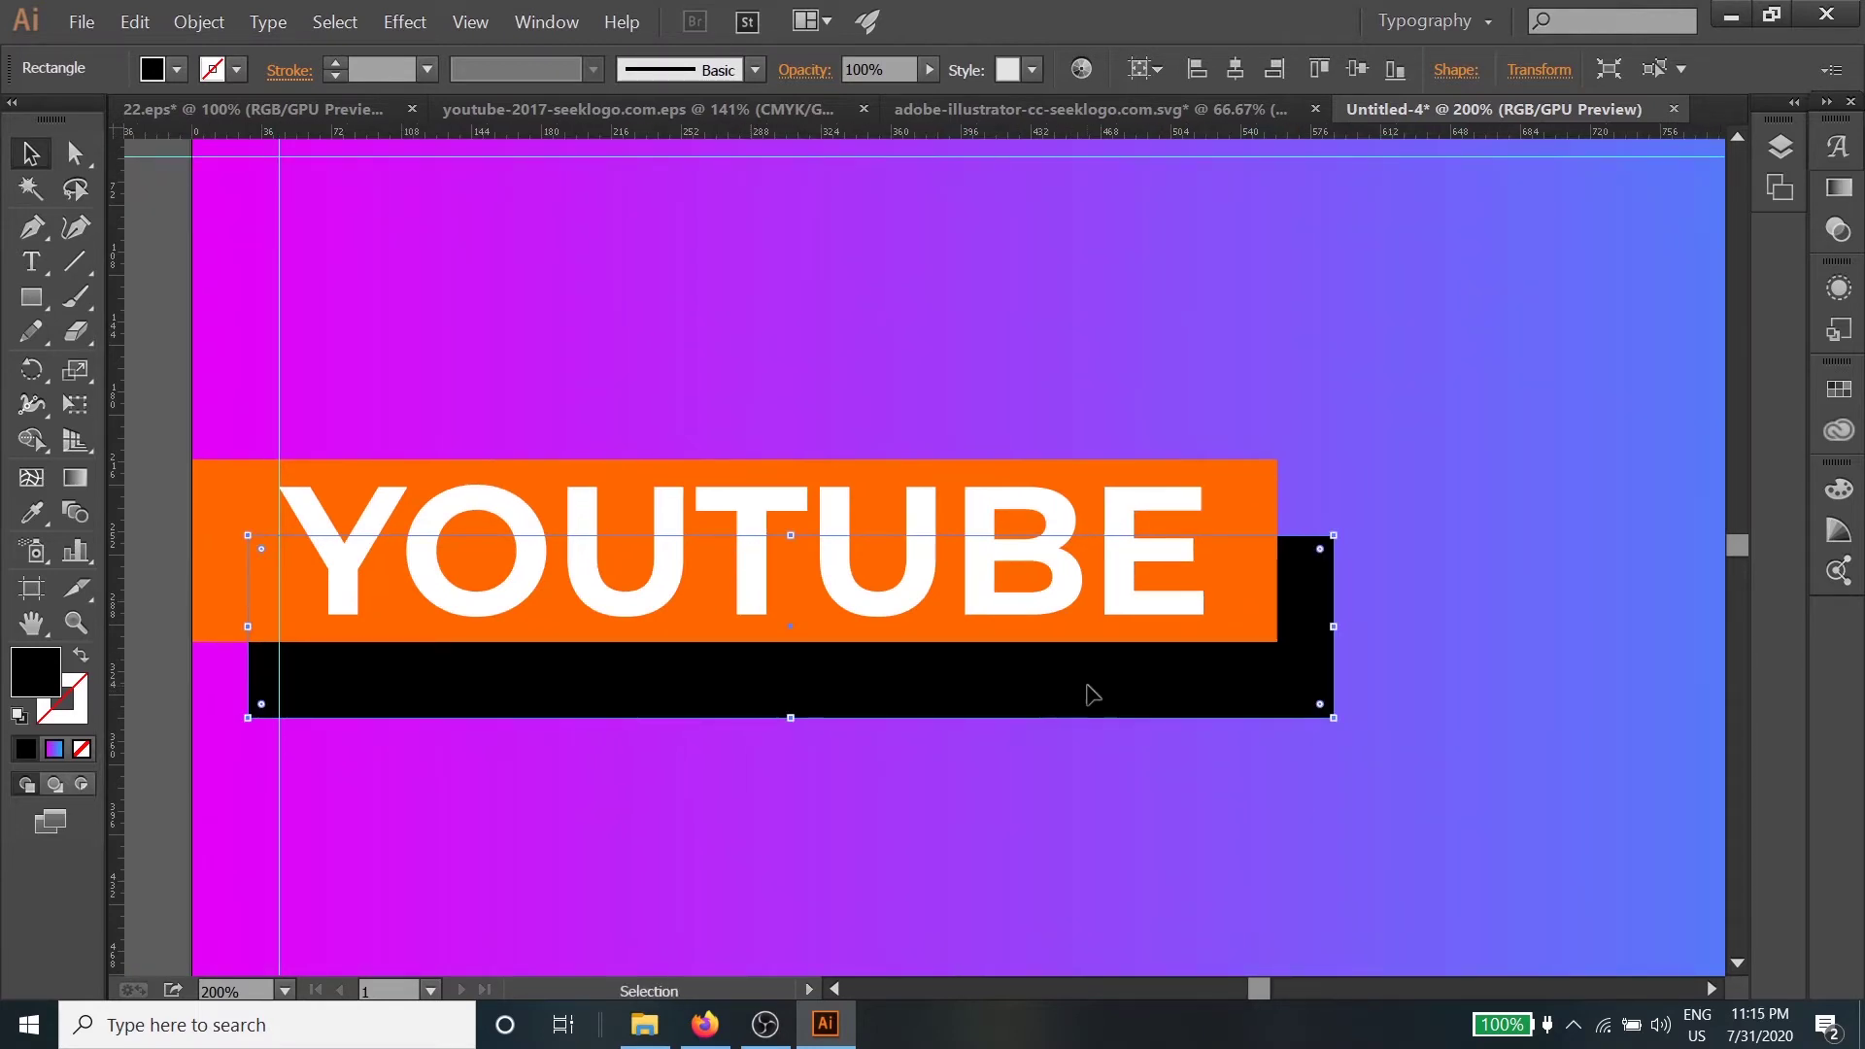
drag(1089, 686, 1036, 611)
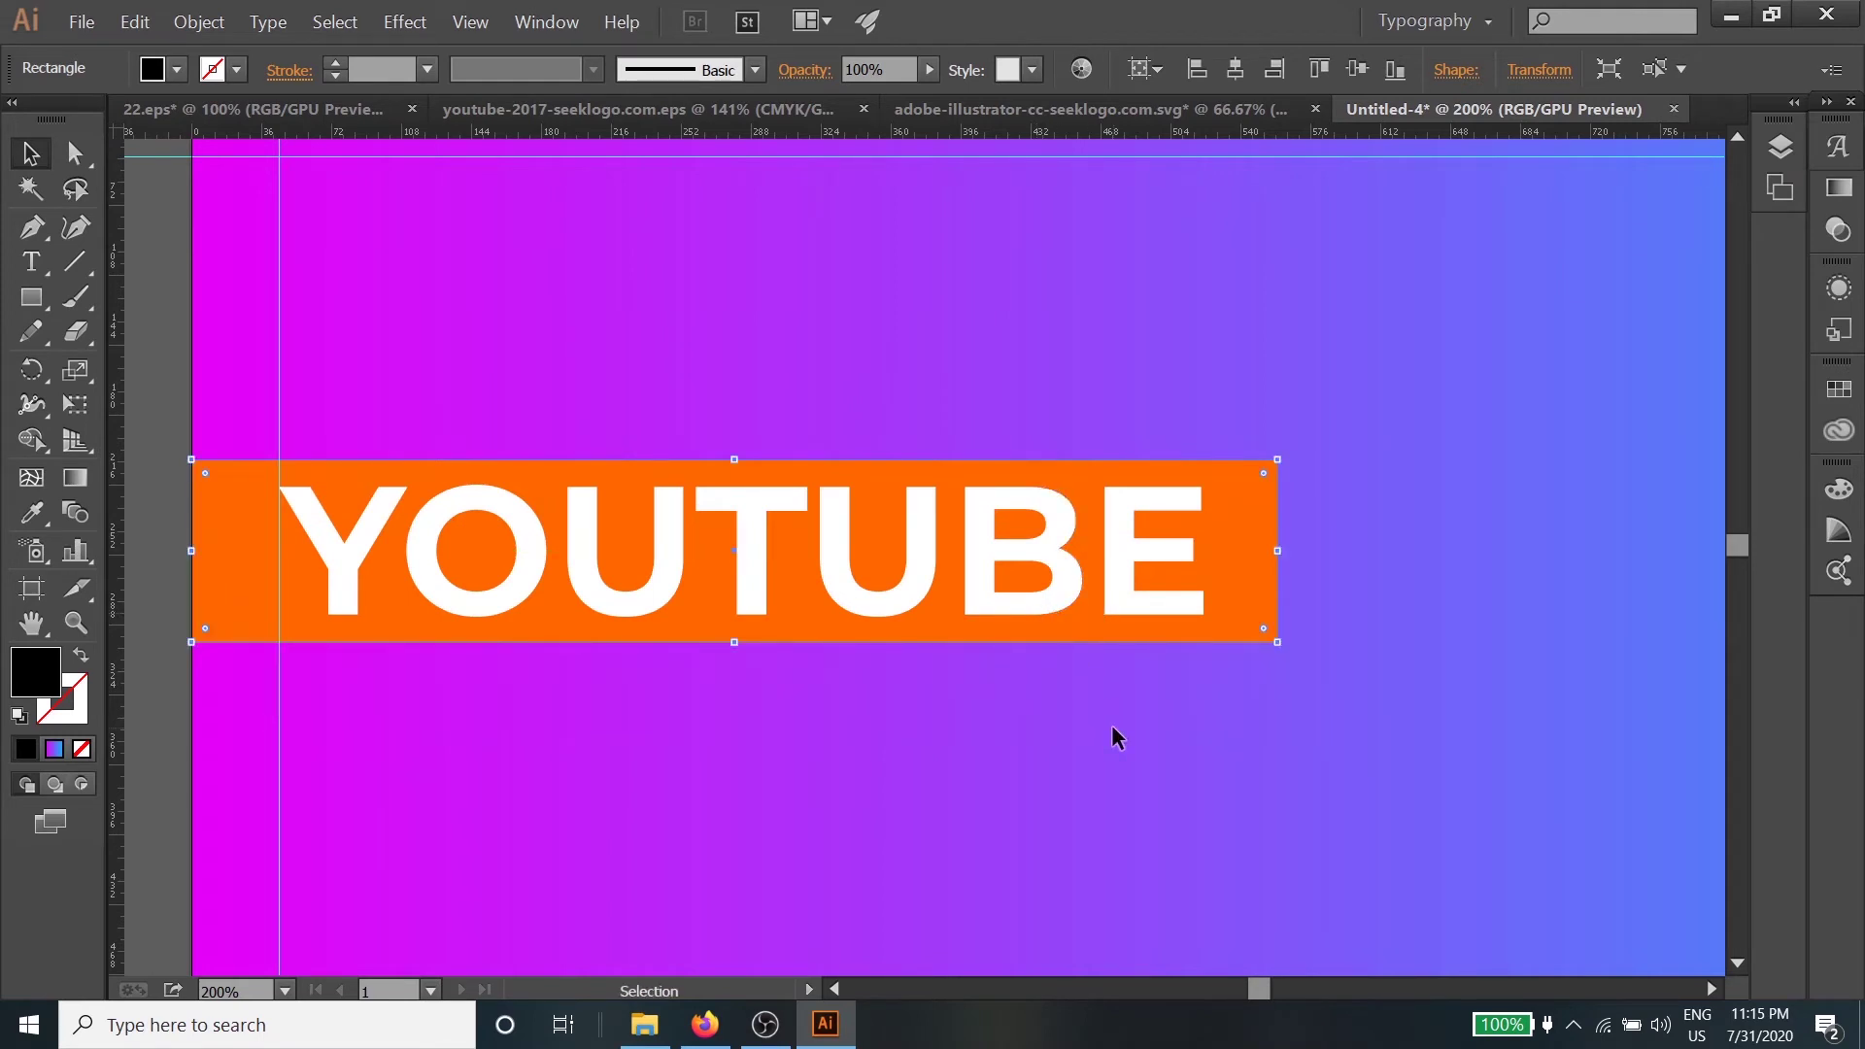
key(shift)
key(shift+Right)
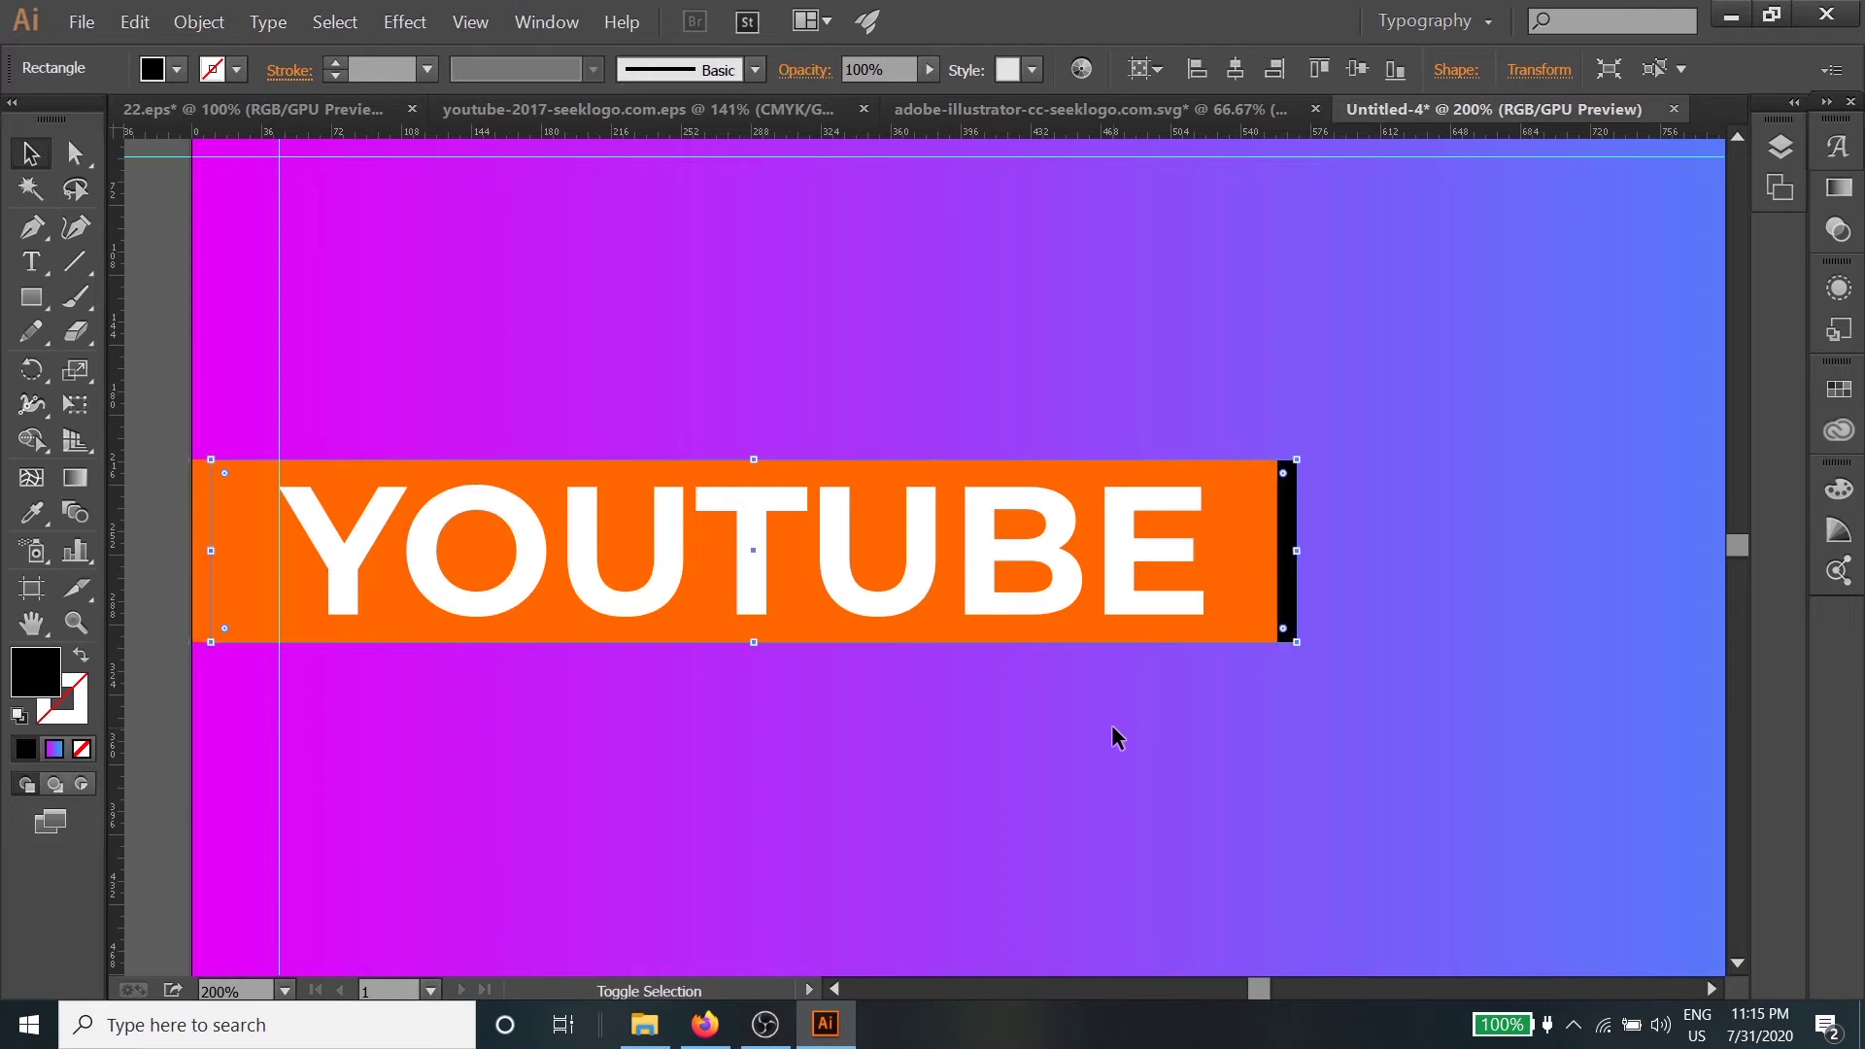
key(shift+Down)
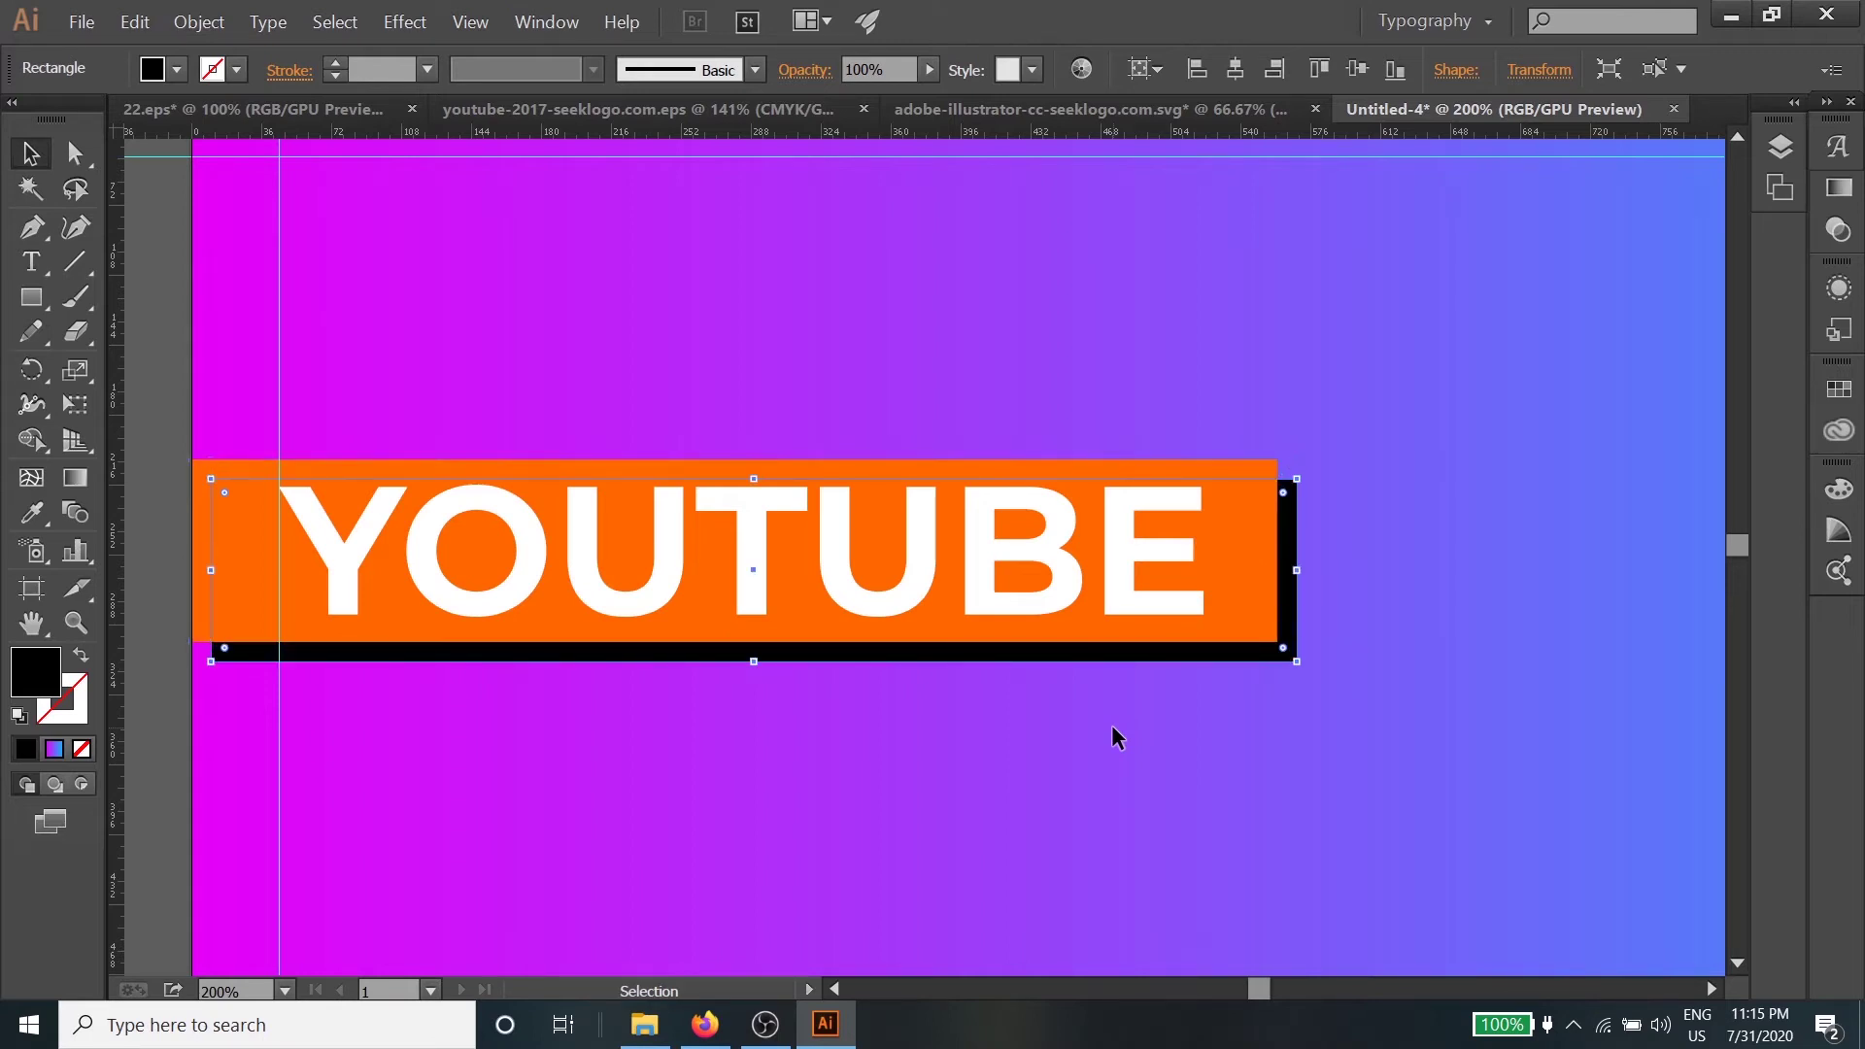
click(1409, 559)
Move the spare black YOUTUBE text from outside the artboard's lower-right corner to the area below the orange banner
scroll(1411, 558, down, 1)
scroll(1409, 561, down, 1)
key(z)
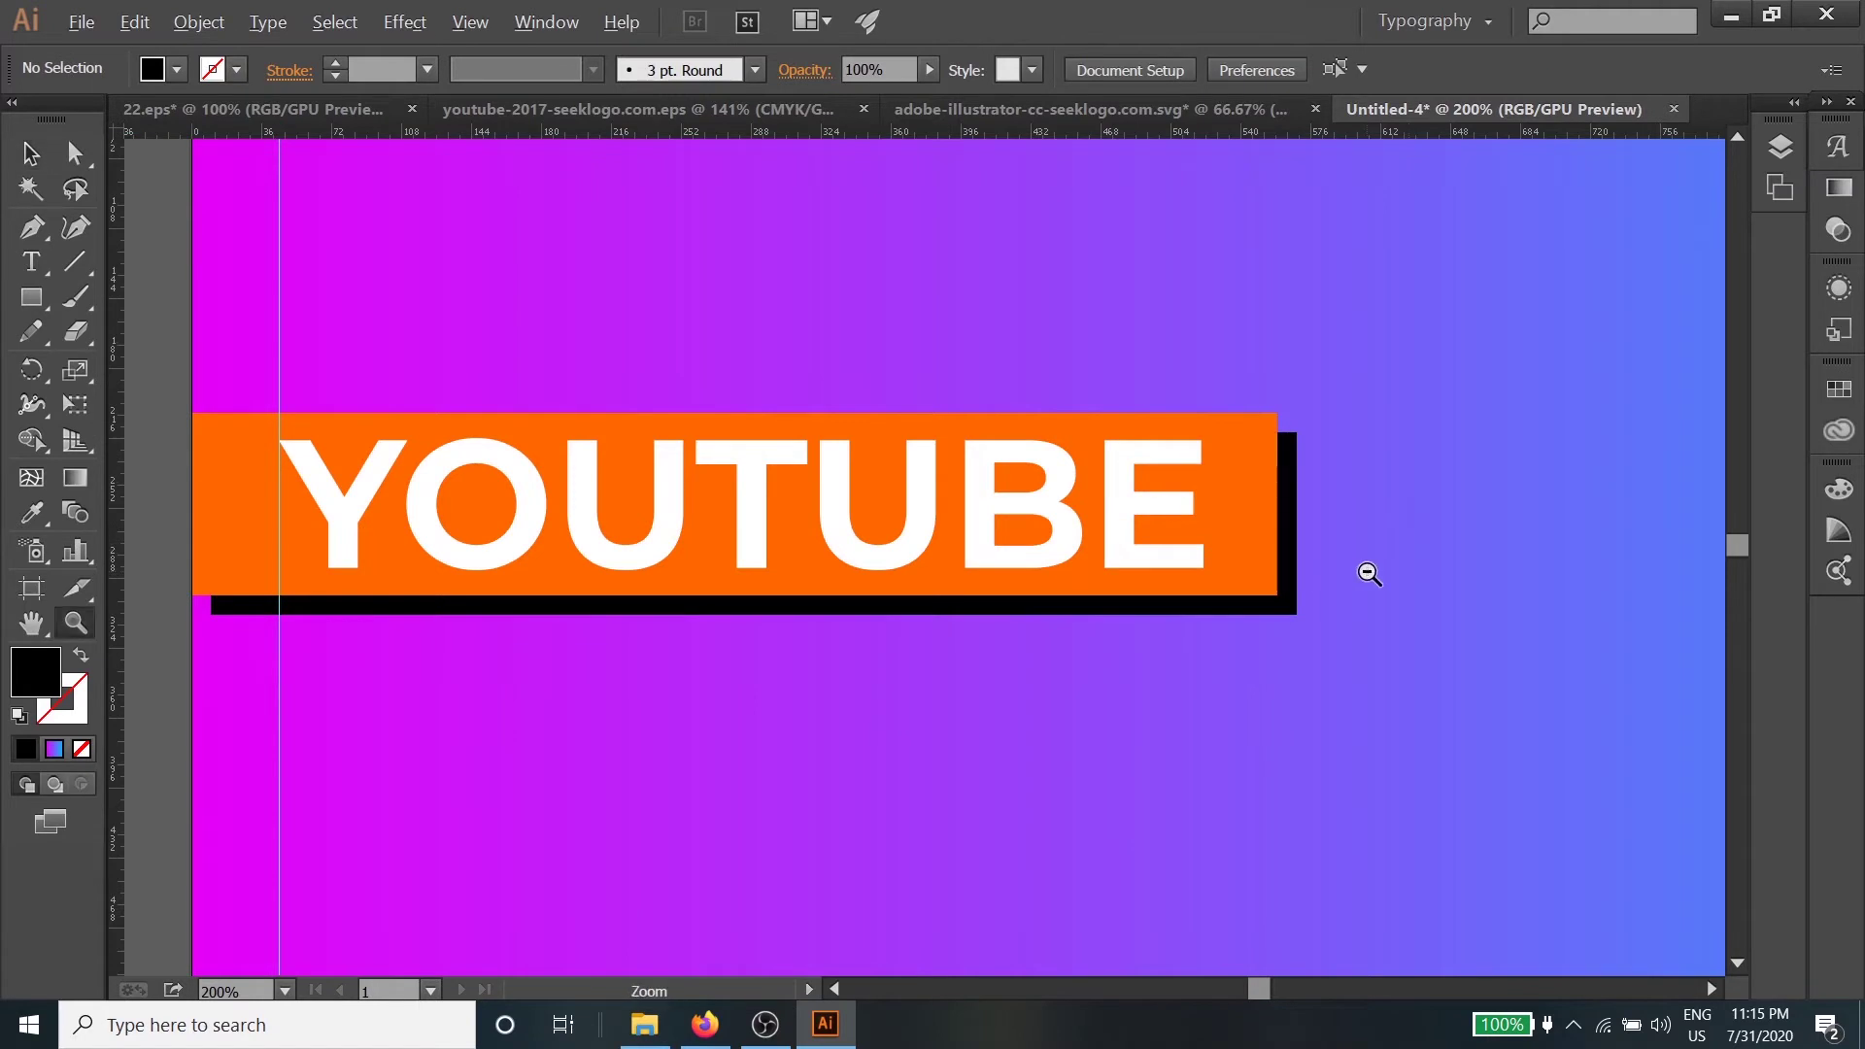
alt+click(1373, 575)
alt+click(1383, 576)
drag(896, 544, 1247, 495)
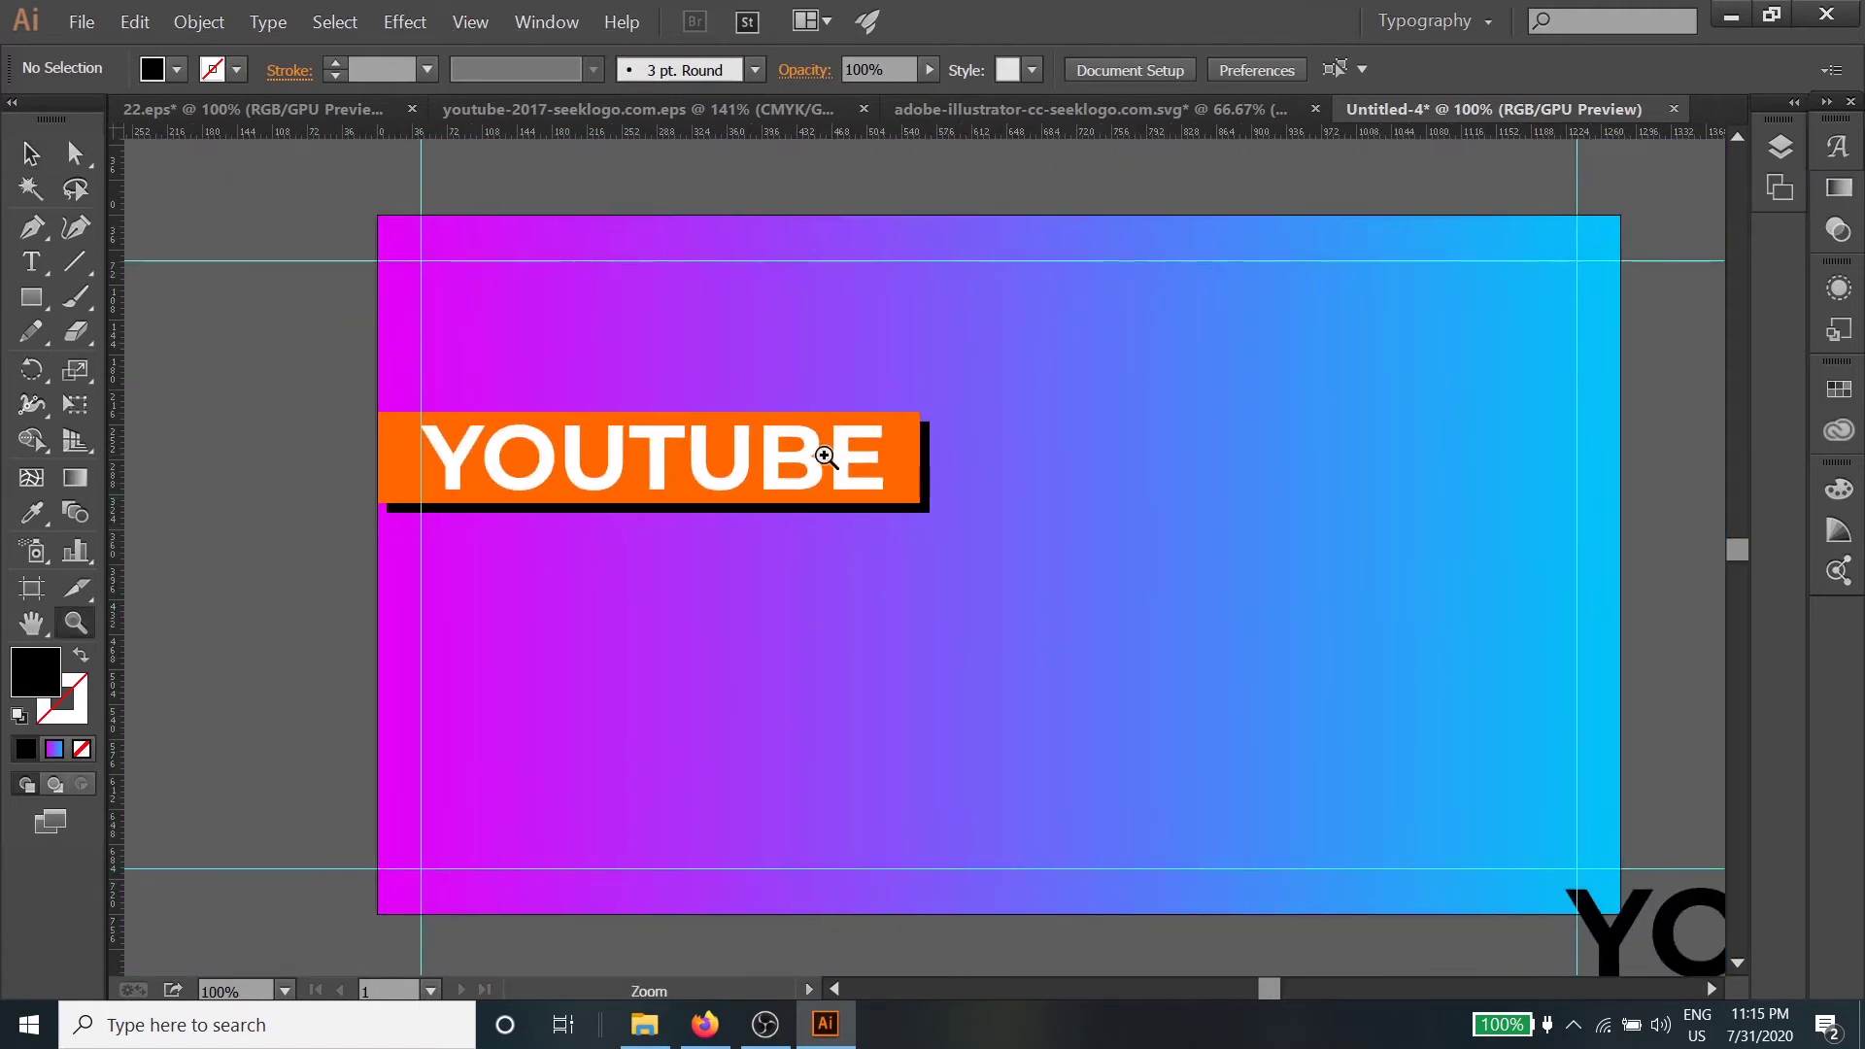
key(v)
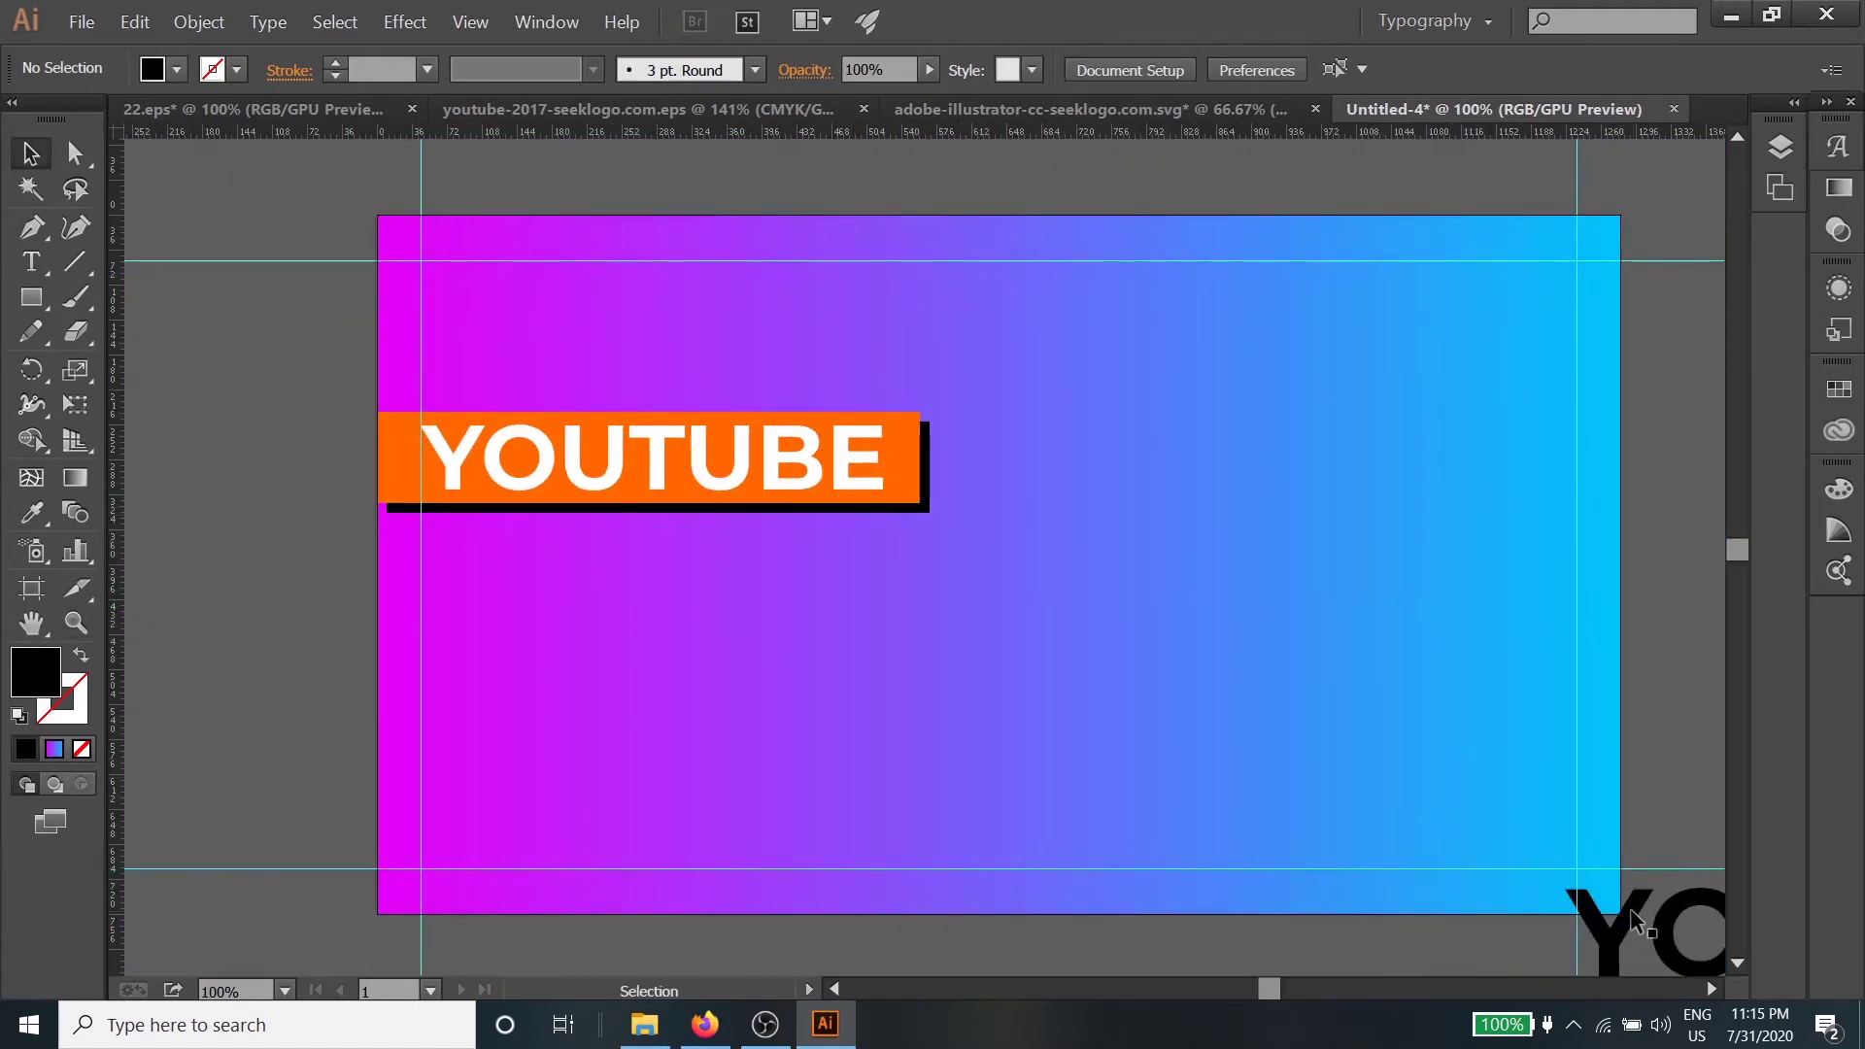
drag(1634, 920, 685, 614)
Replace the wording of the black text below the banner with THUMBNAIL
double_click(841, 653)
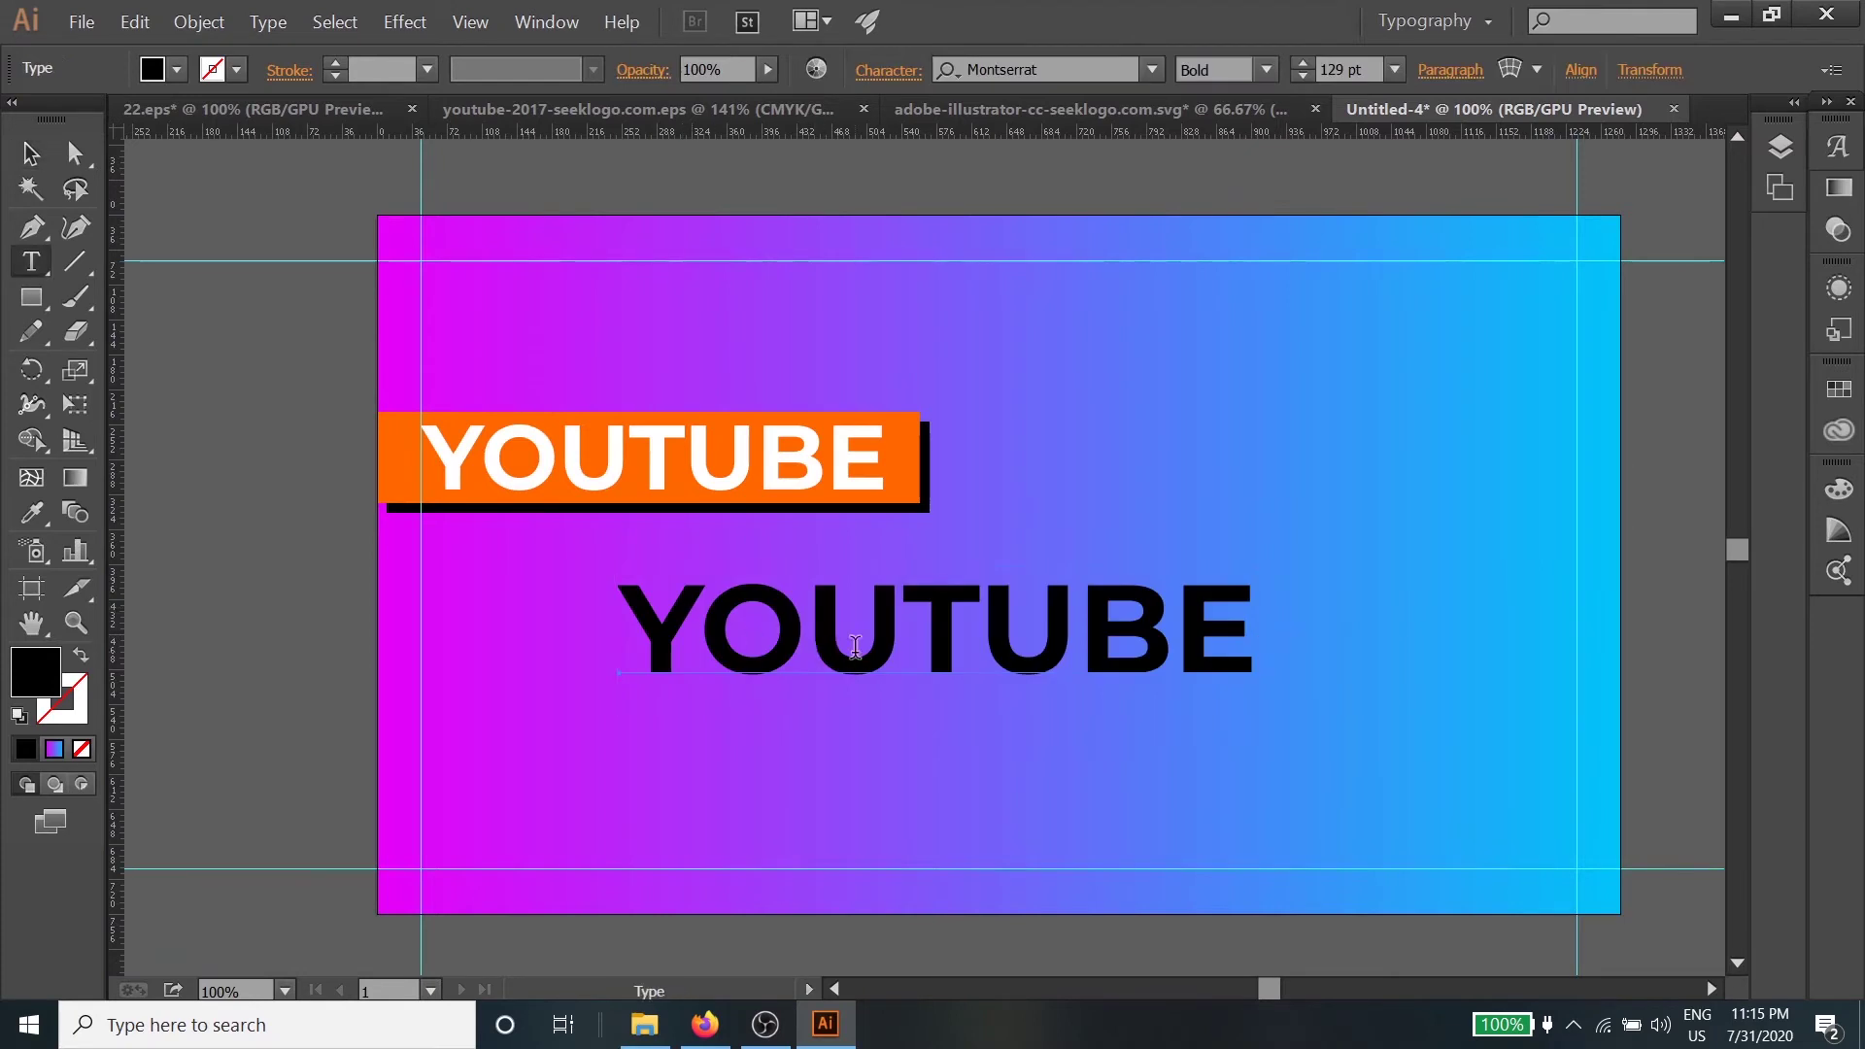
double_click(855, 648)
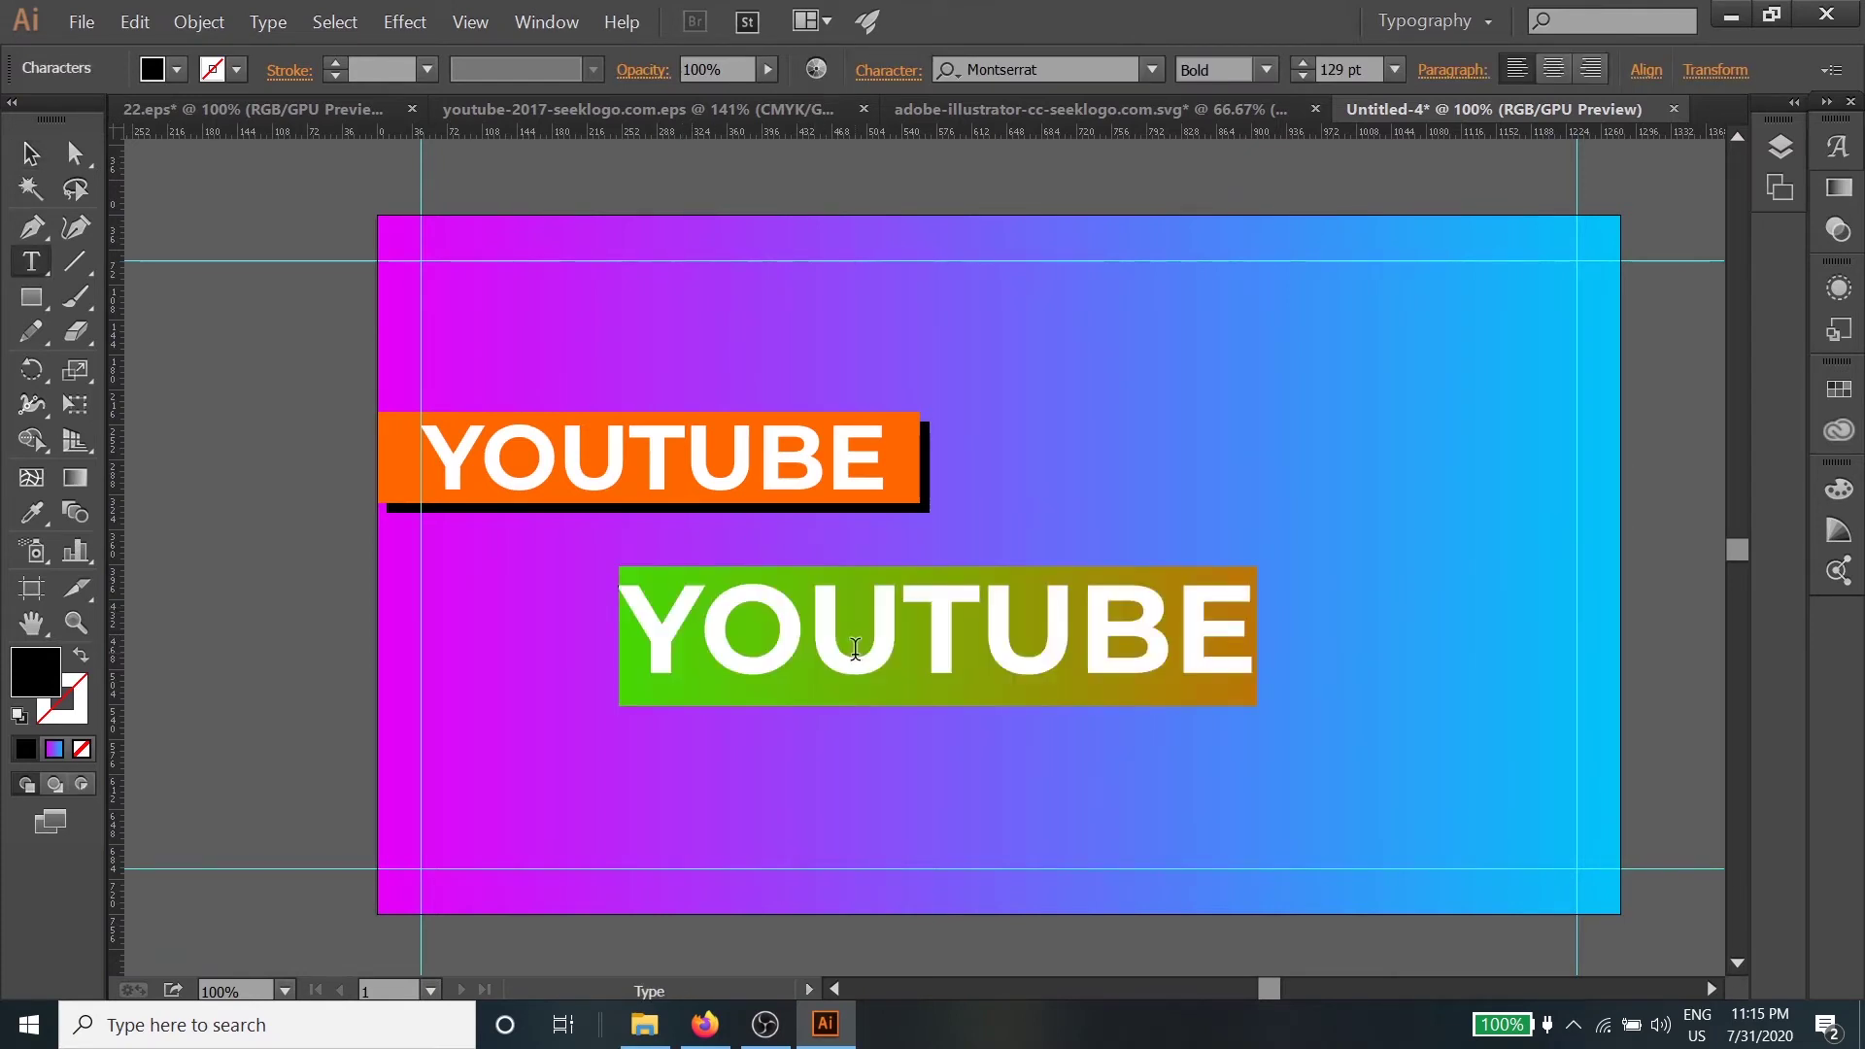
text(THU)
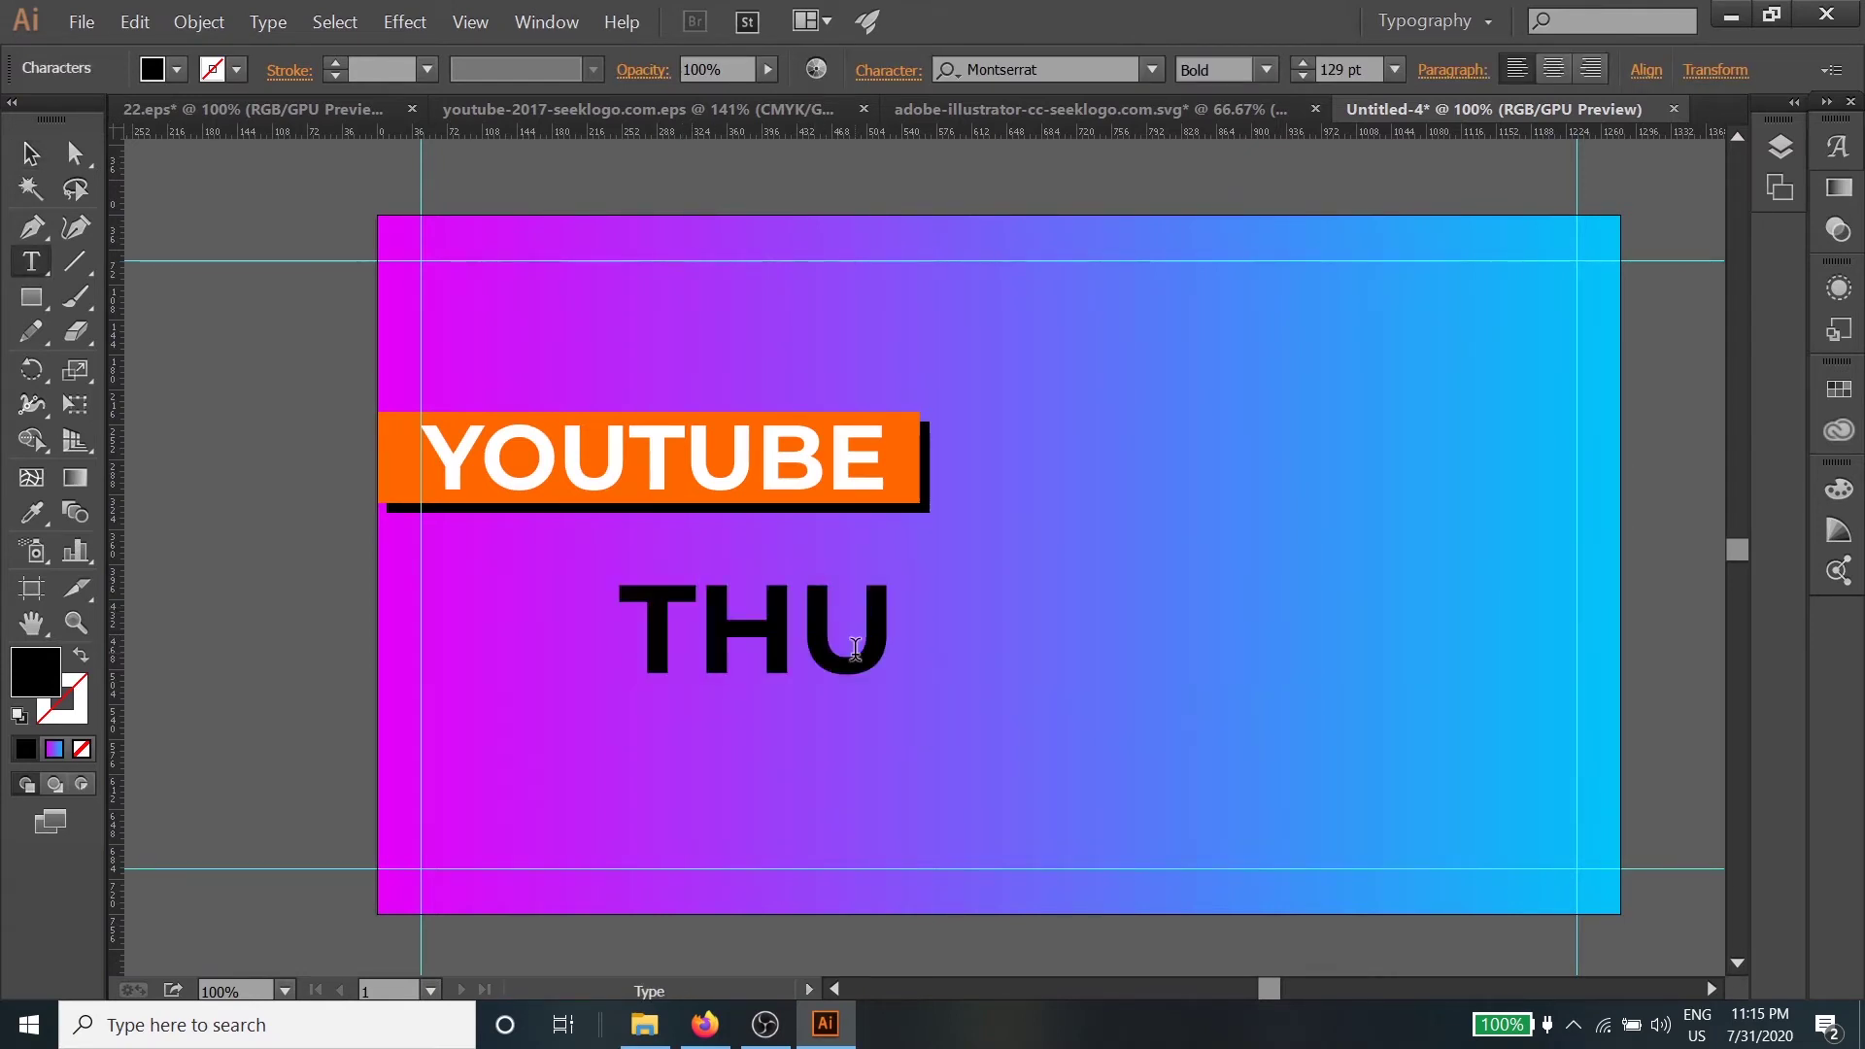
text(MBNAIL)
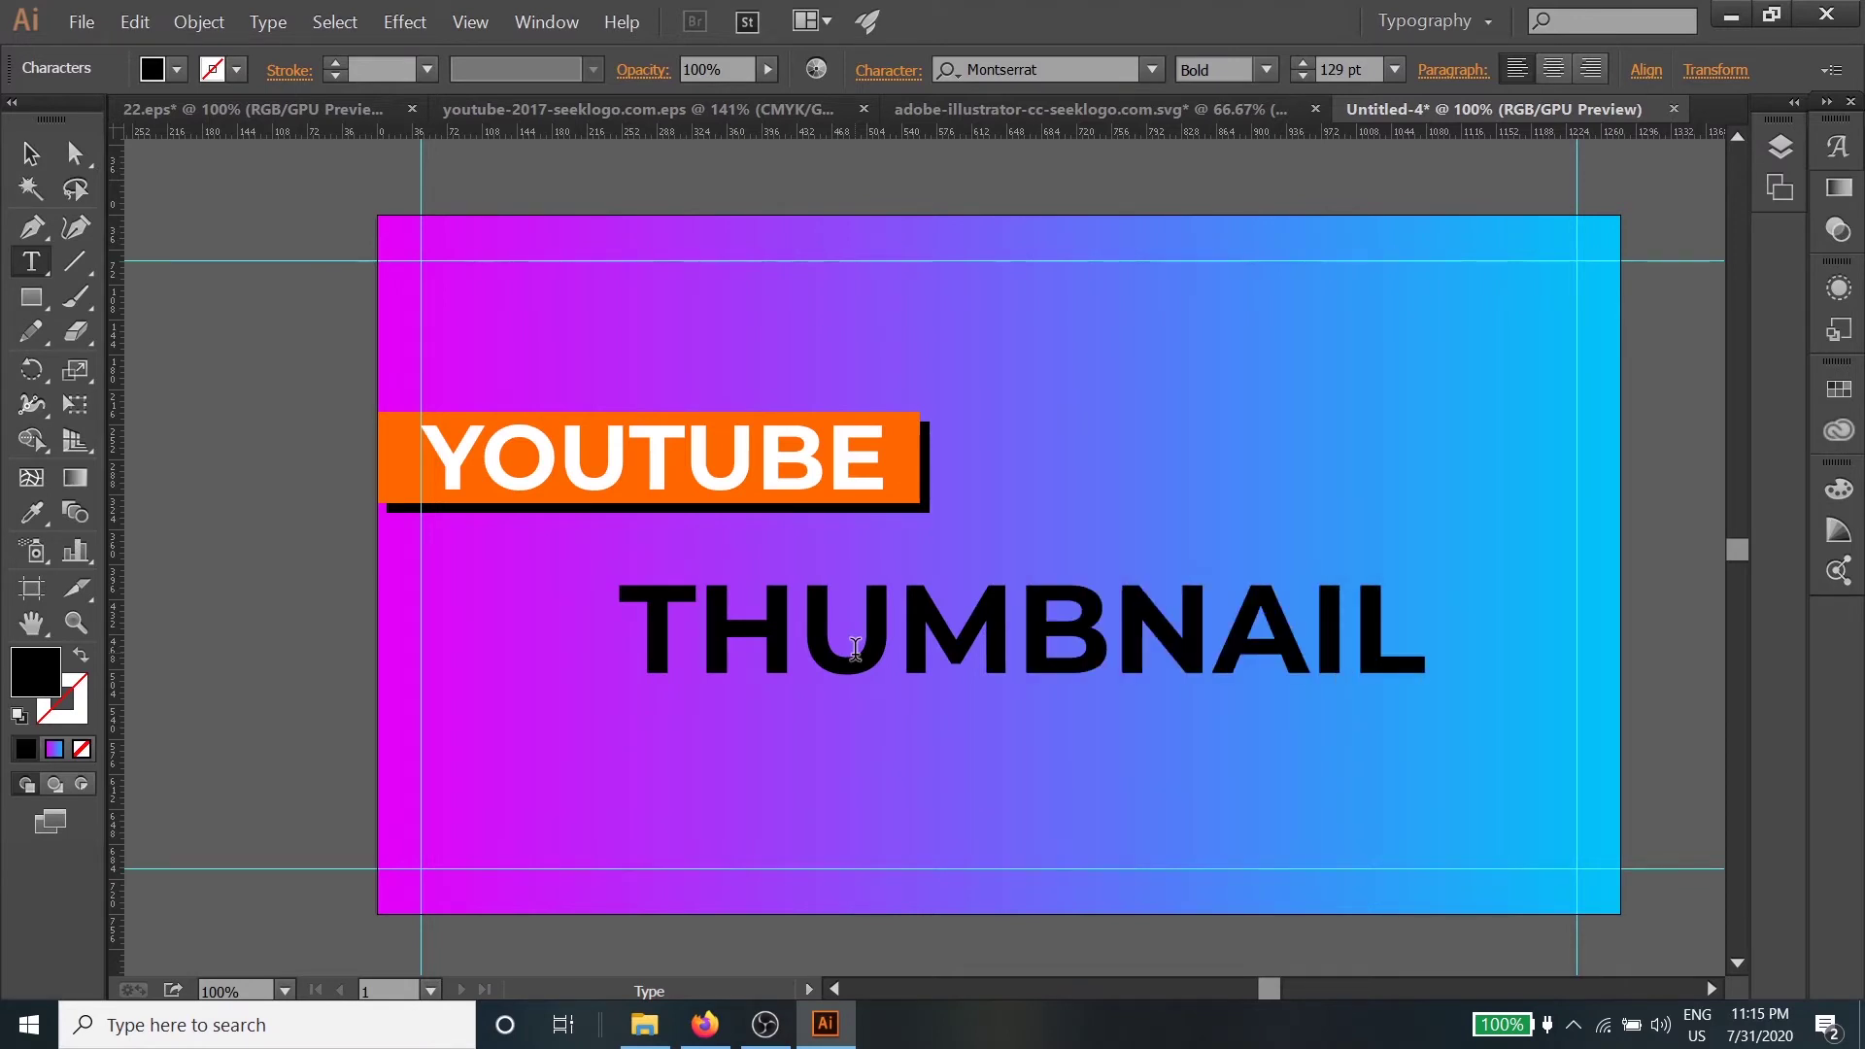
click(31, 152)
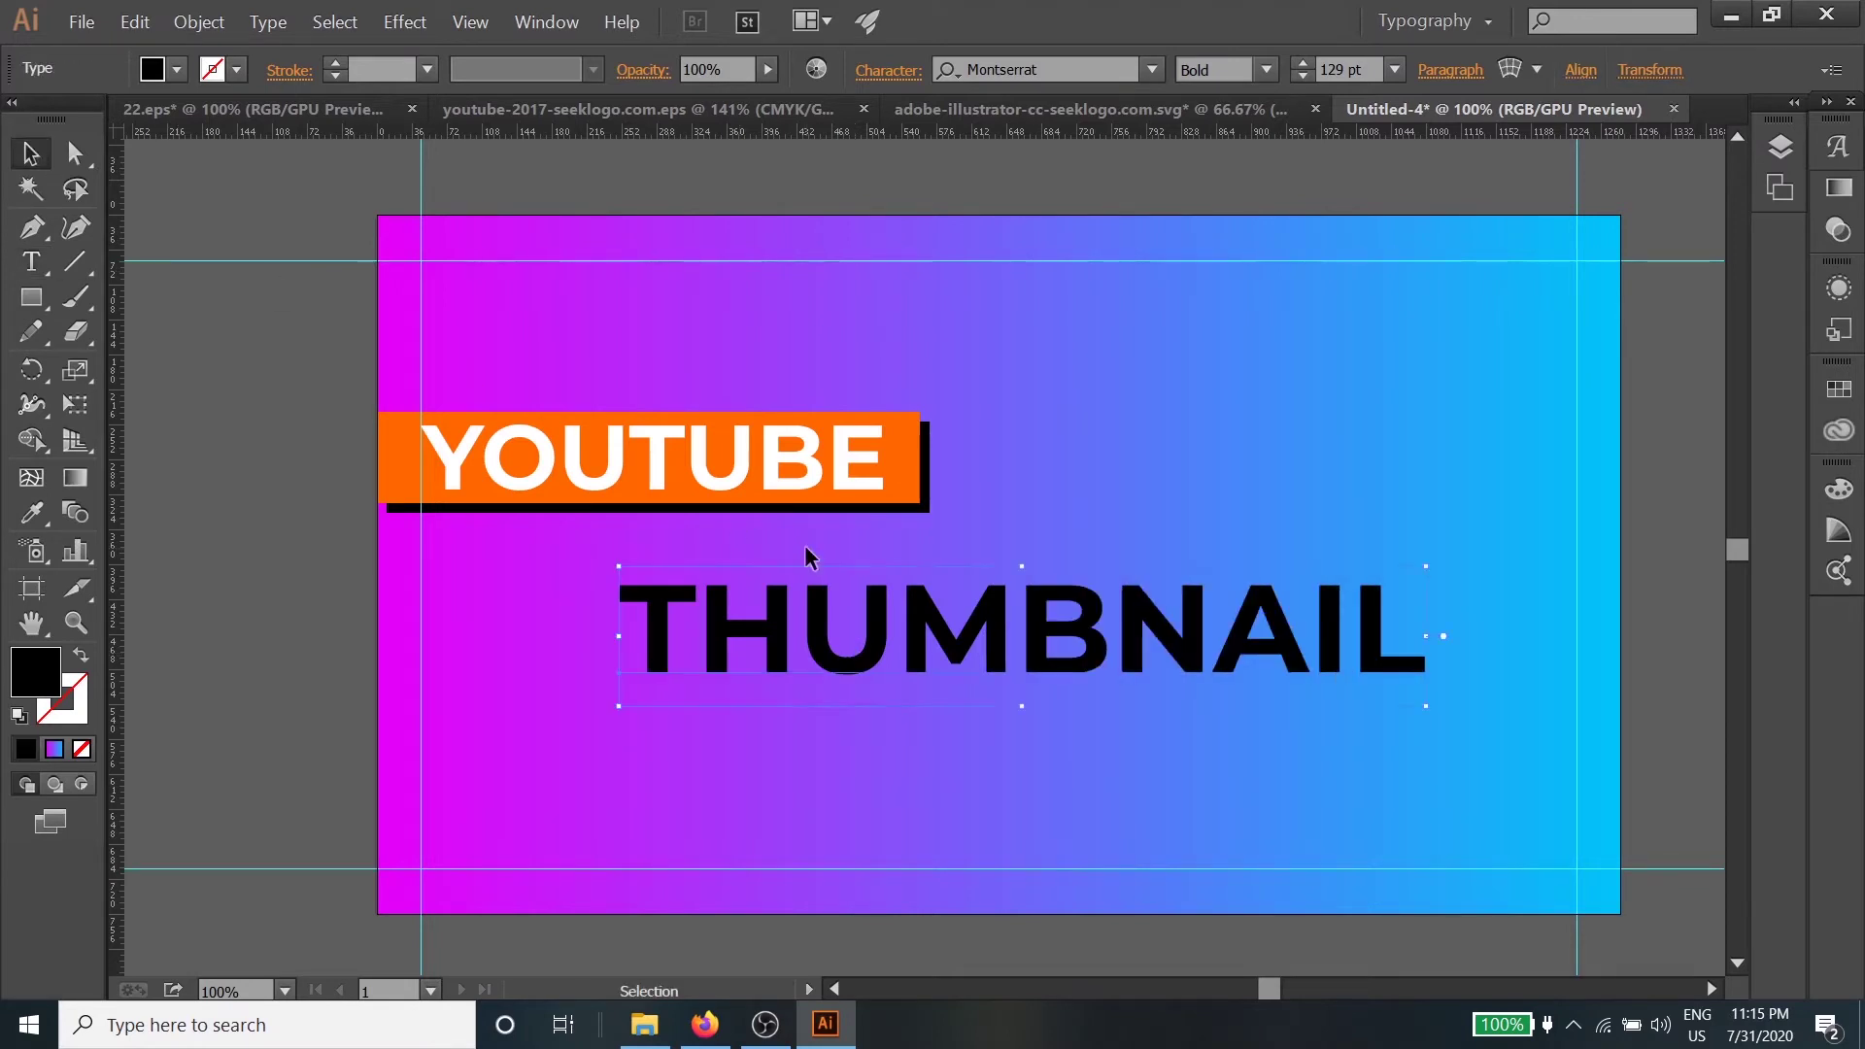
Make the THUMBNAIL text white by sampling the YOUTUBE text with the Eyedropper
key(i)
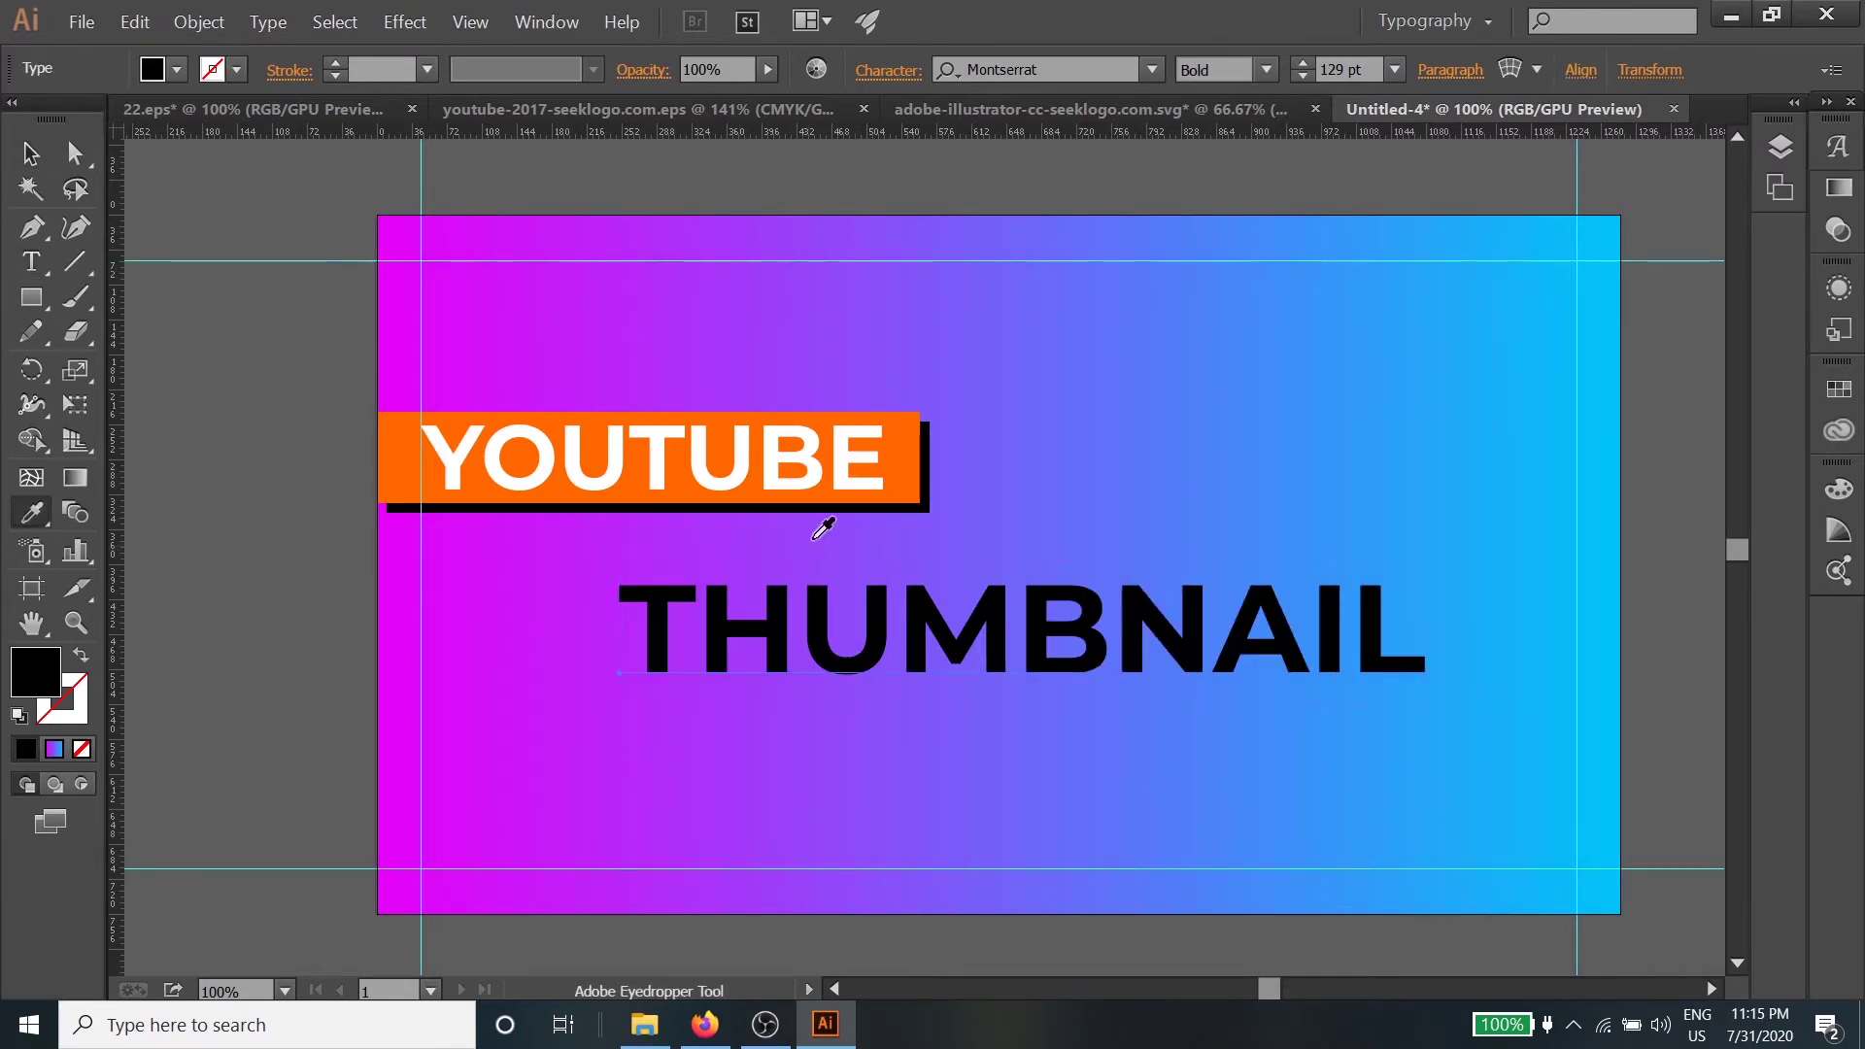
click(819, 473)
key(v)
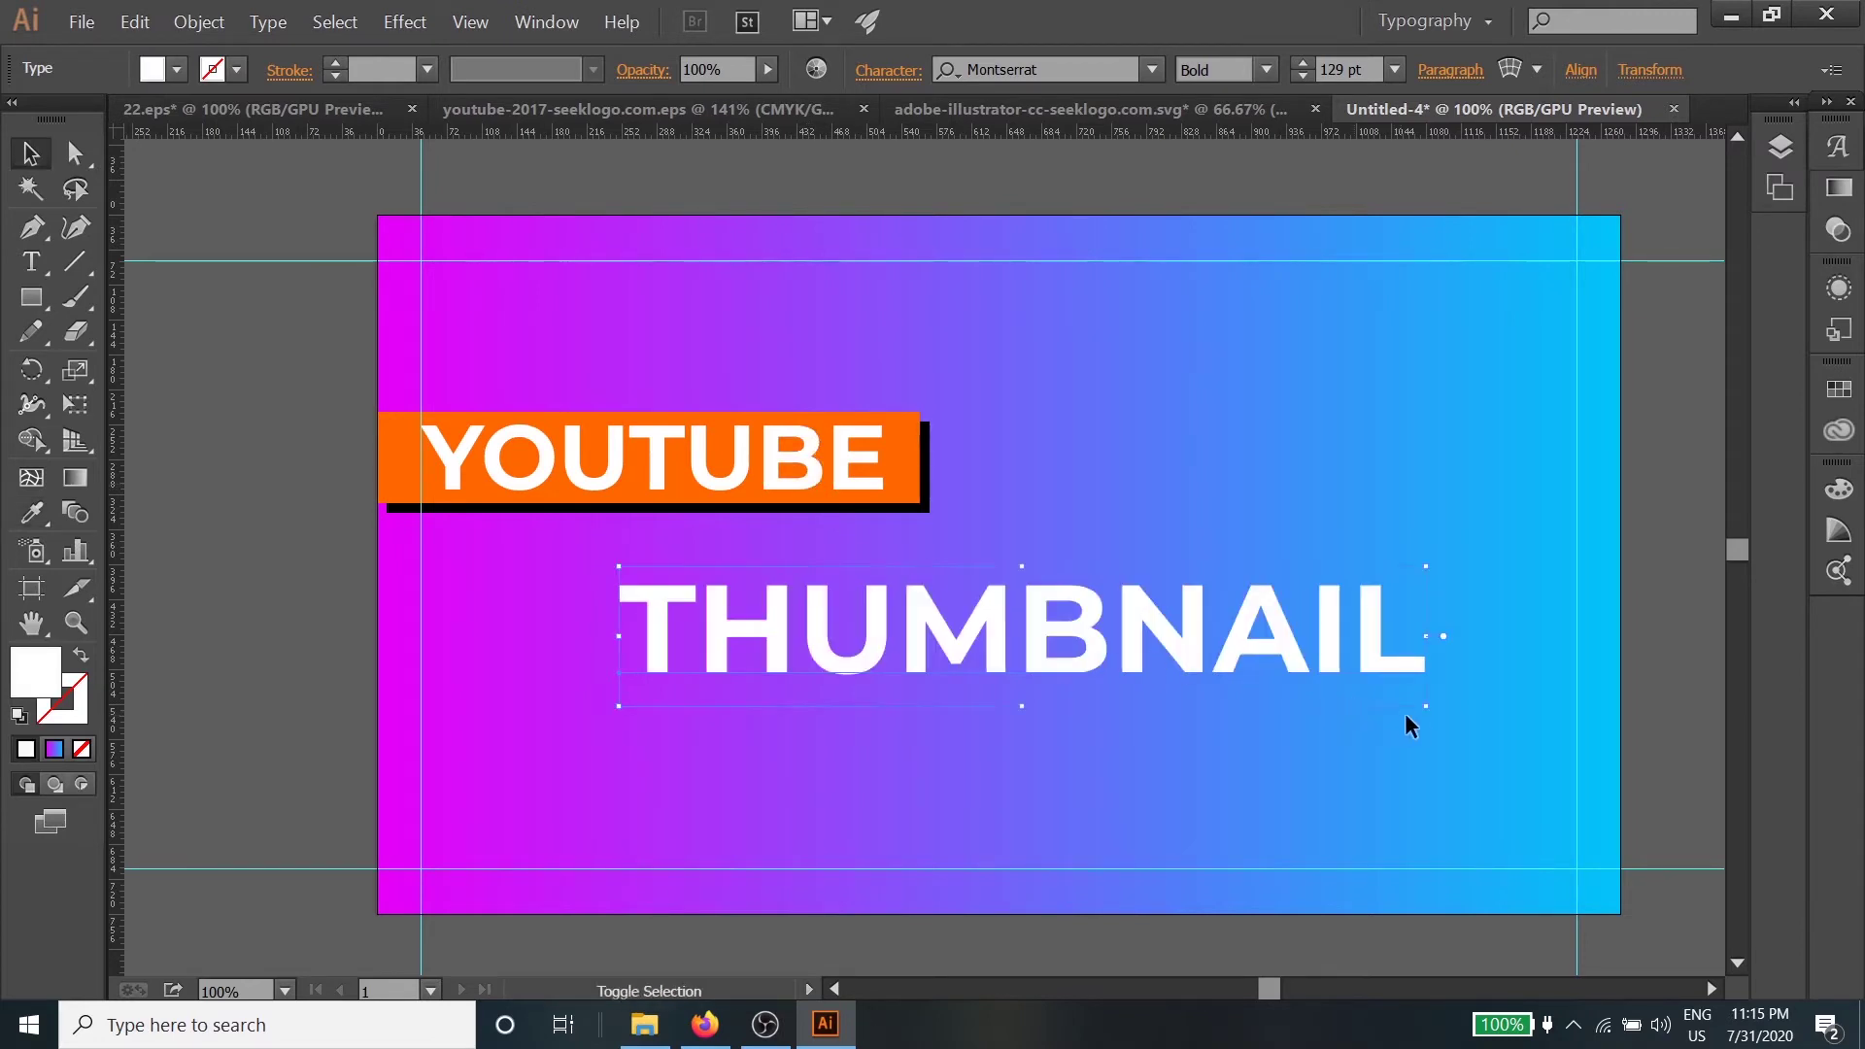
Scale the THUMBNAIL text down to 83.5 pt and place it under YOUTUBE with its left edge on the vertical guide
drag(1429, 708, 1142, 657)
key(z)
click(858, 570)
mouse_move(761, 583)
mouse_down()
mouse_move(1049, 612)
mouse_move(762, 592)
mouse_move(788, 599)
mouse_up()
key(v)
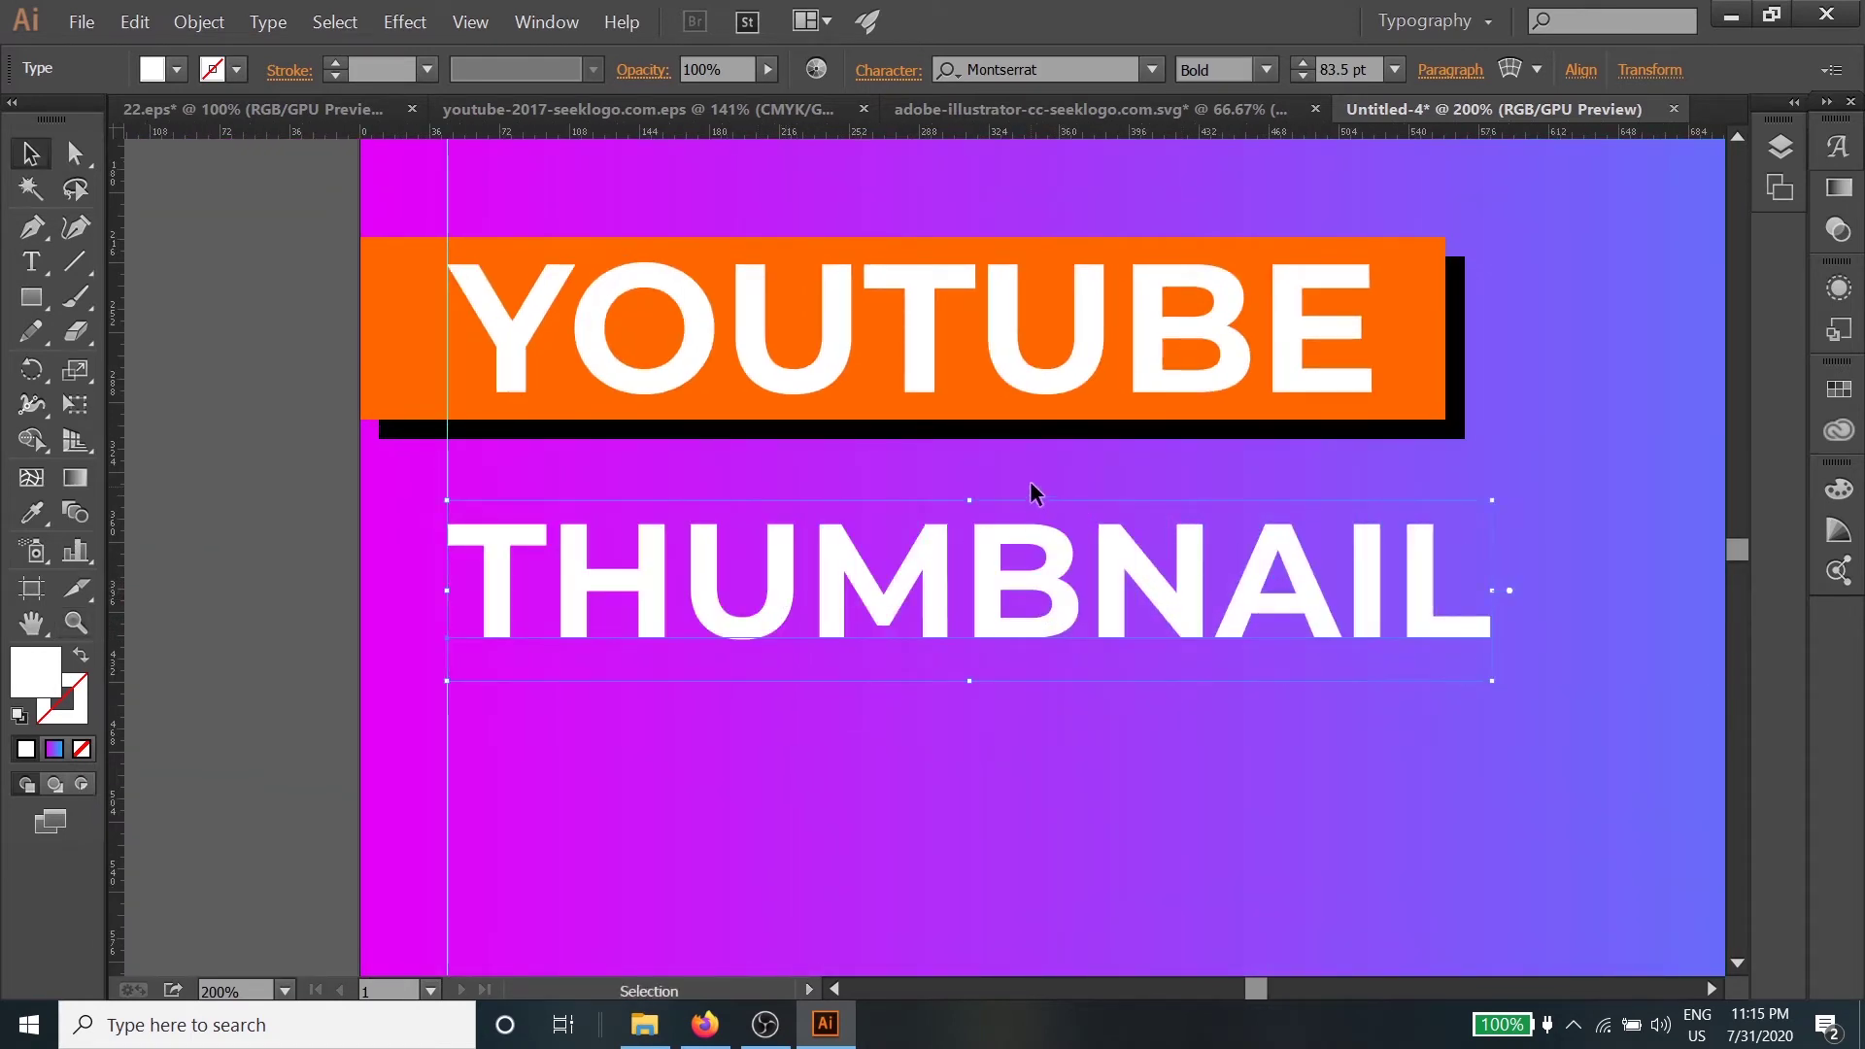
Duplicate the orange rectangle together with its black shadow rectangle straight down, behind the THUMBNAIL text
scroll(1032, 486, up, 1)
click(1437, 413)
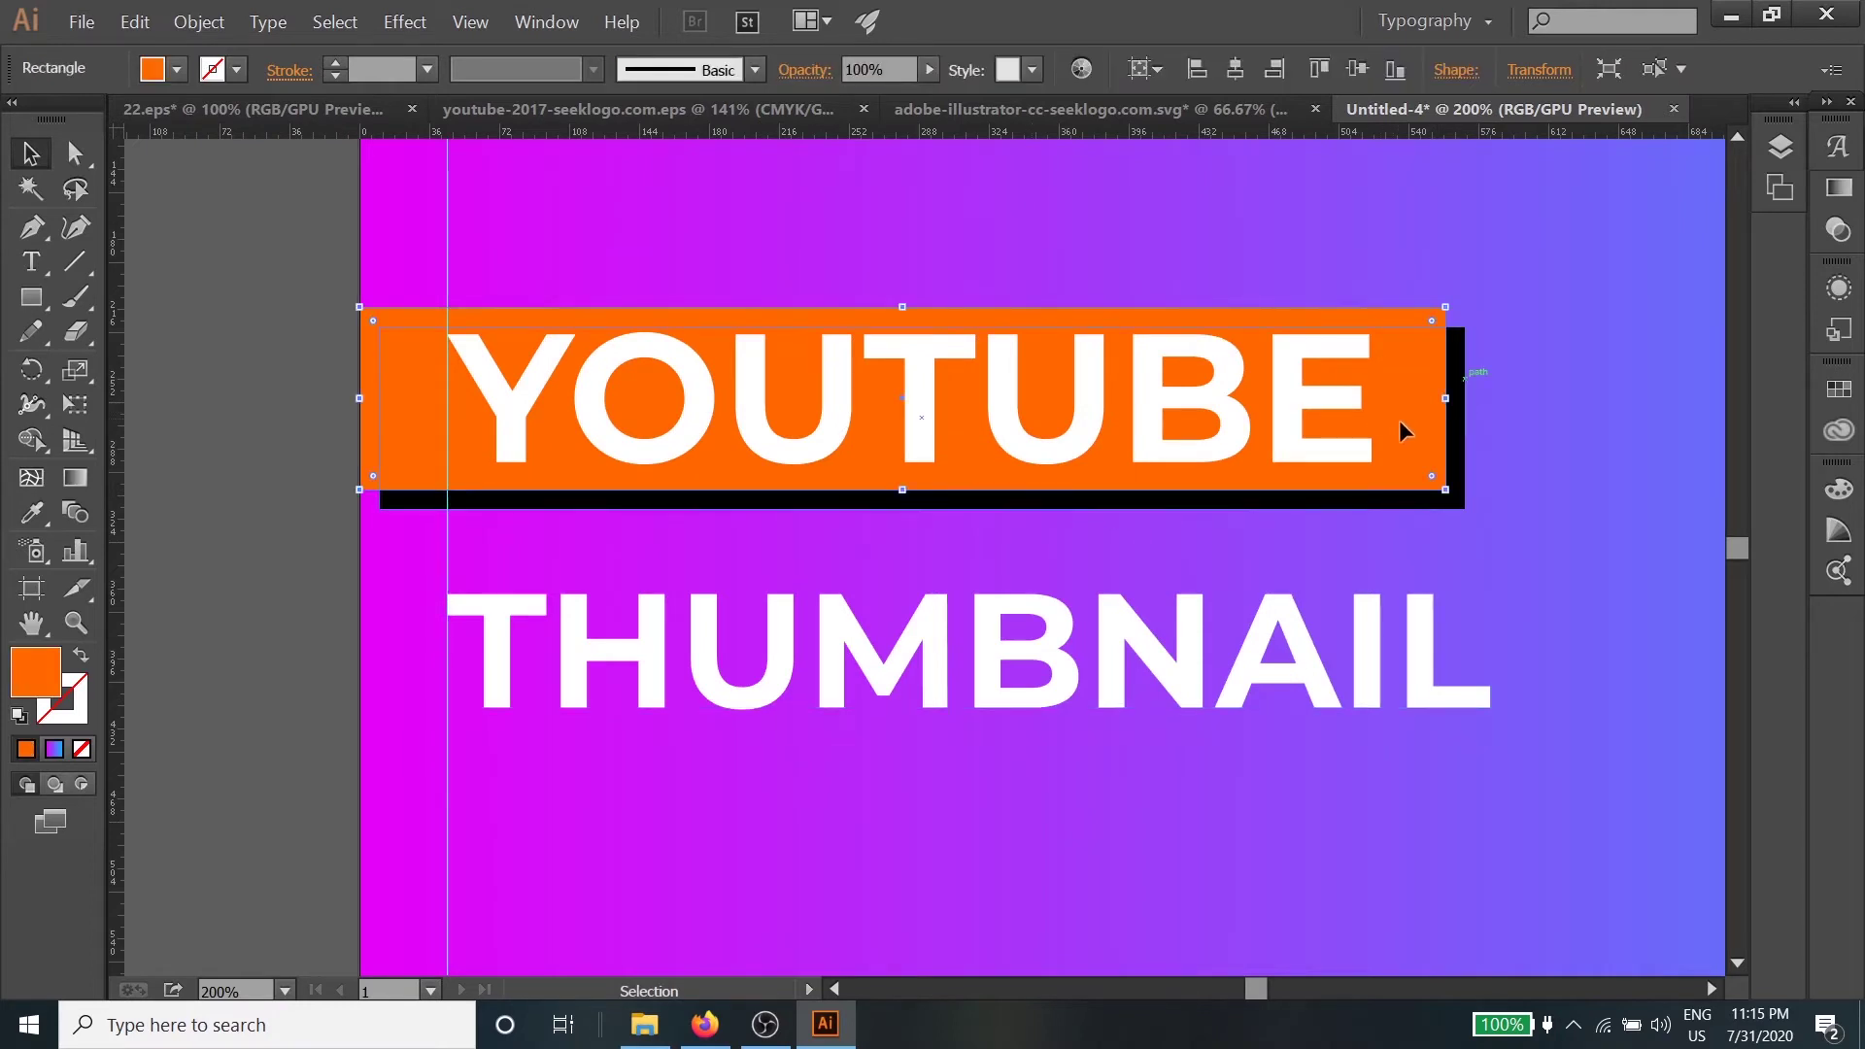
scroll(1418, 415, down, 1)
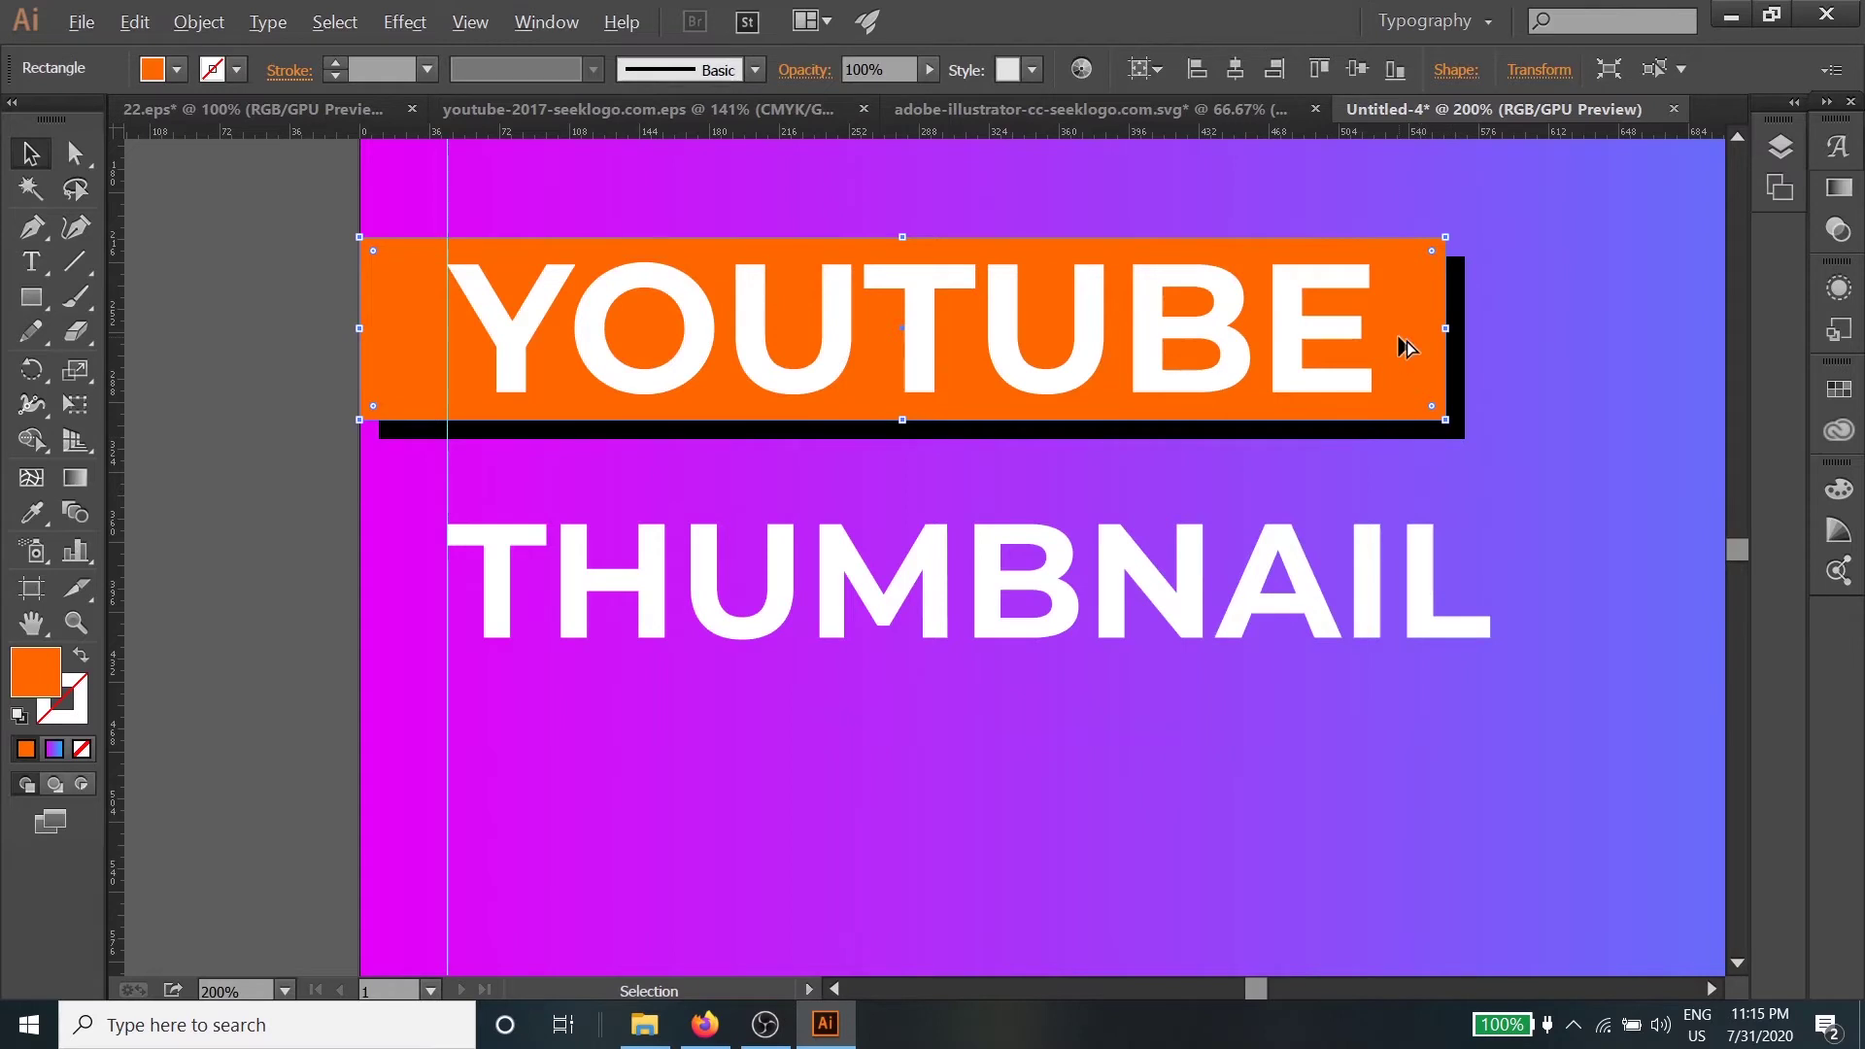
key(alt)
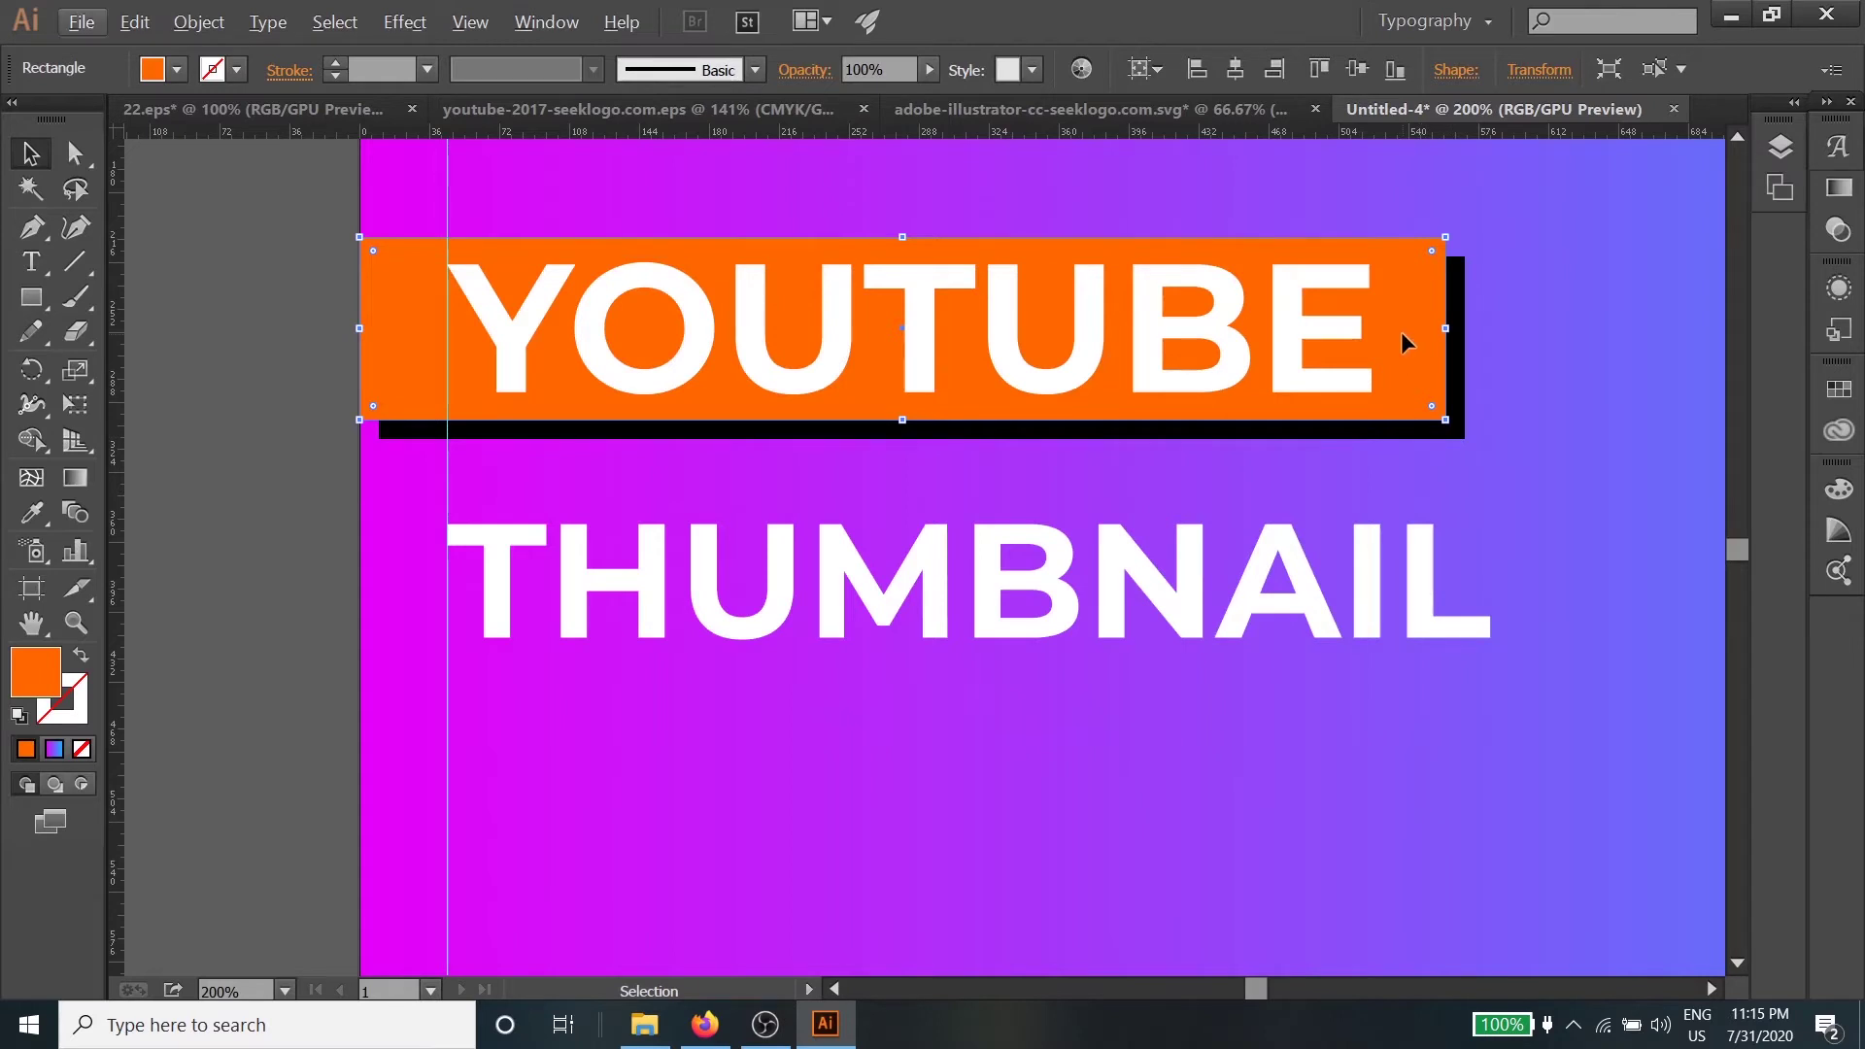
shift+click(1462, 364)
key(alt)
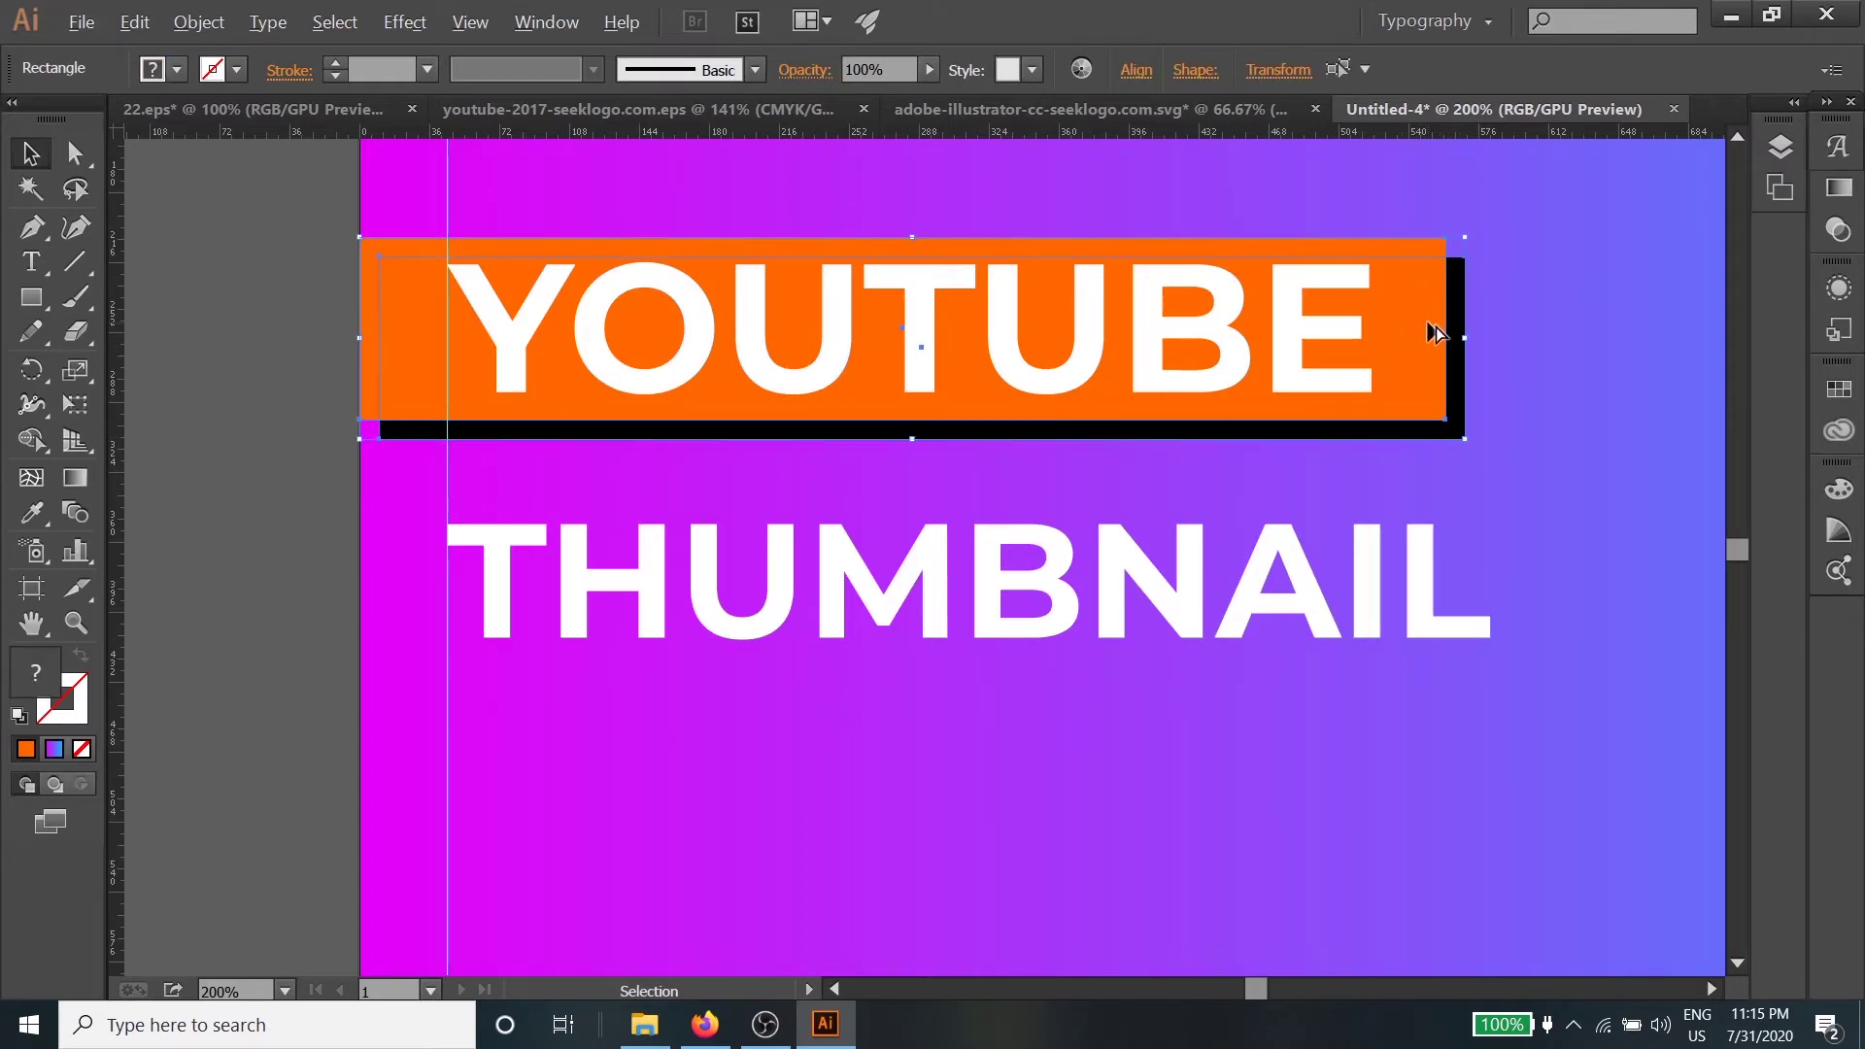
drag(1436, 333, 1407, 540)
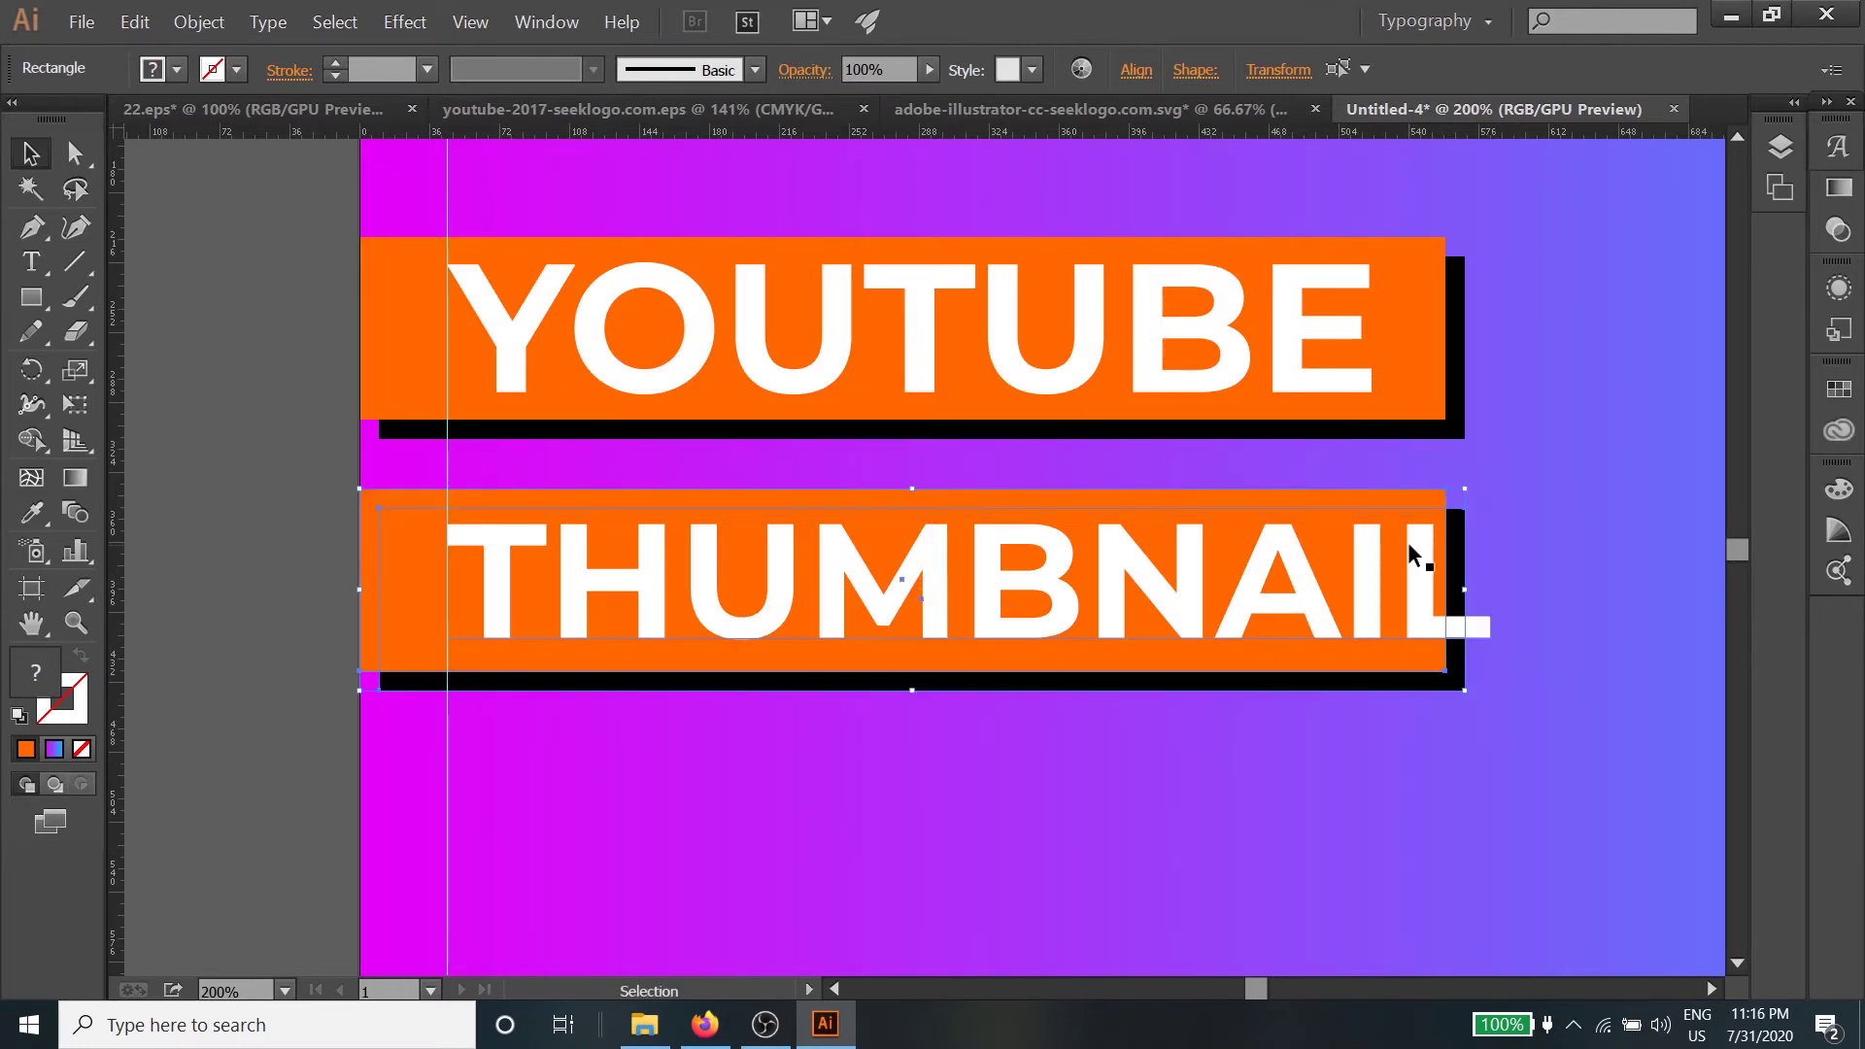
click(1431, 439)
scroll(1437, 462, down, 1)
click(1506, 464)
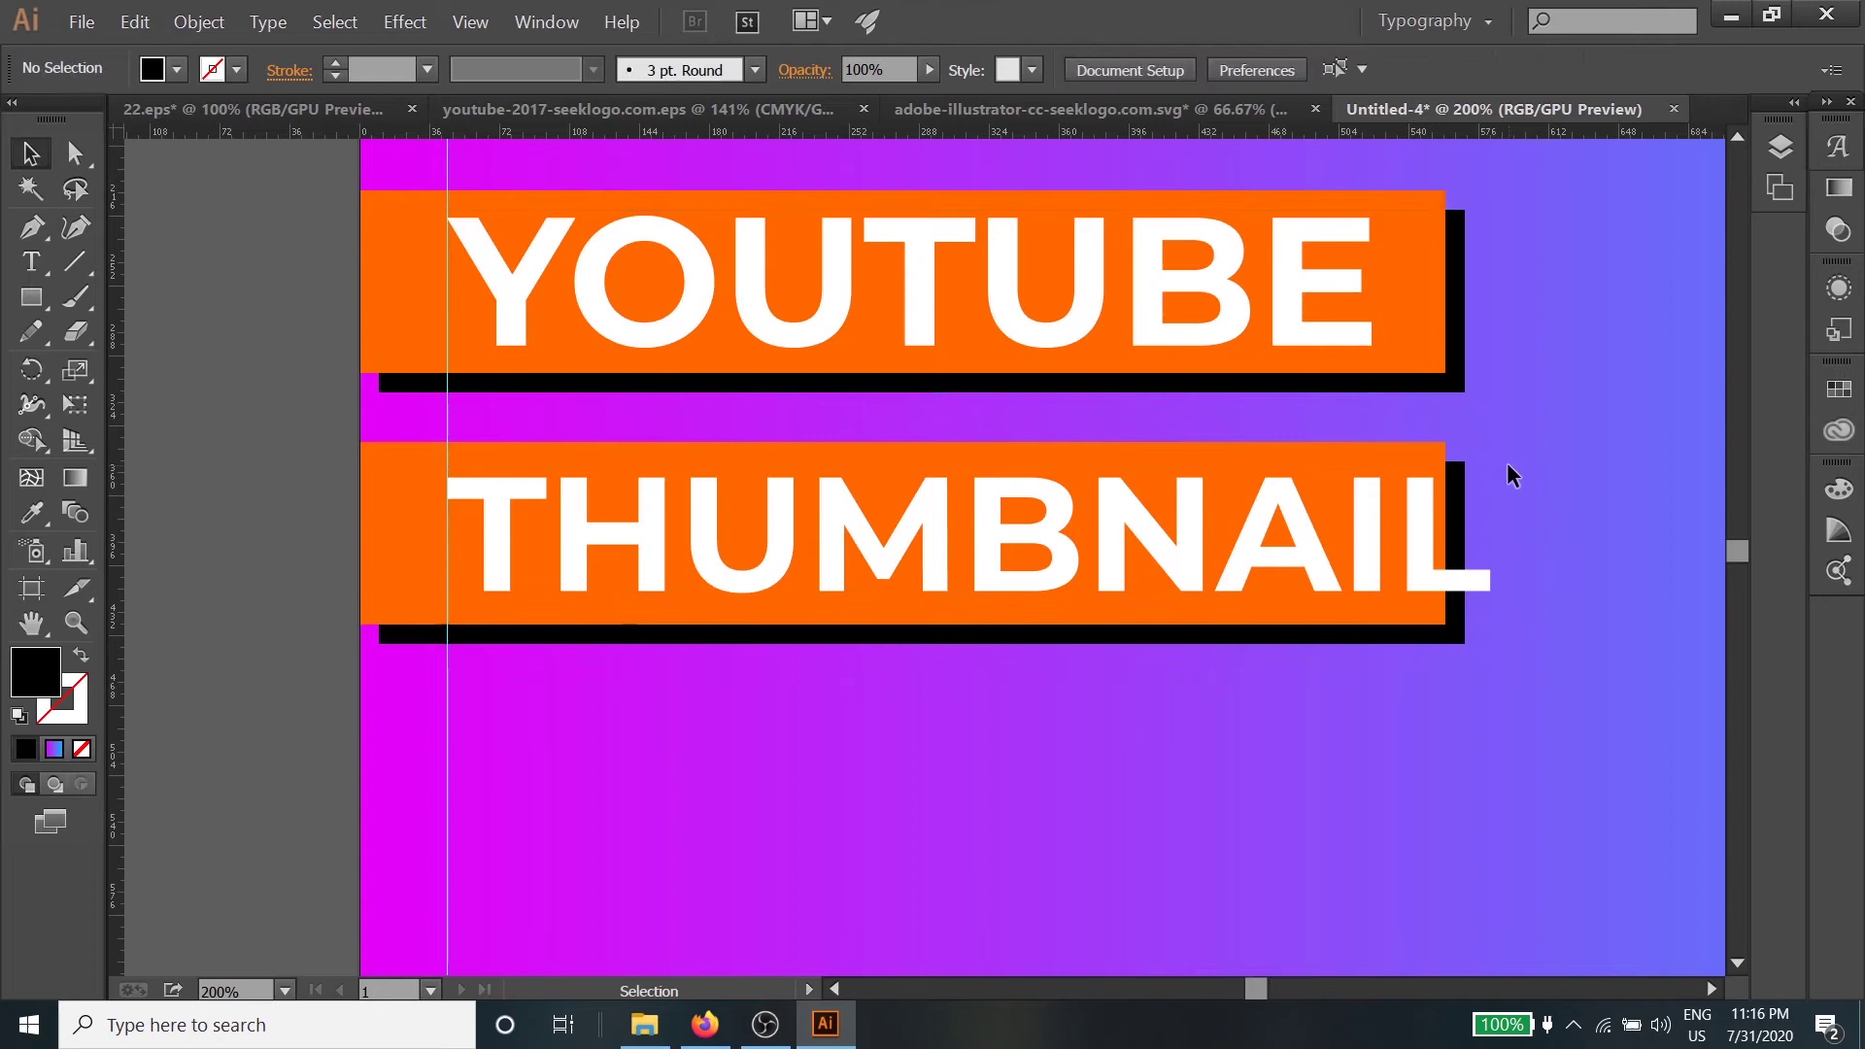
Move the THUMBNAIL text out of the way and widen the lower orange rectangle and its black shadow to exceed the text's length
click(1423, 448)
shift+click(1466, 546)
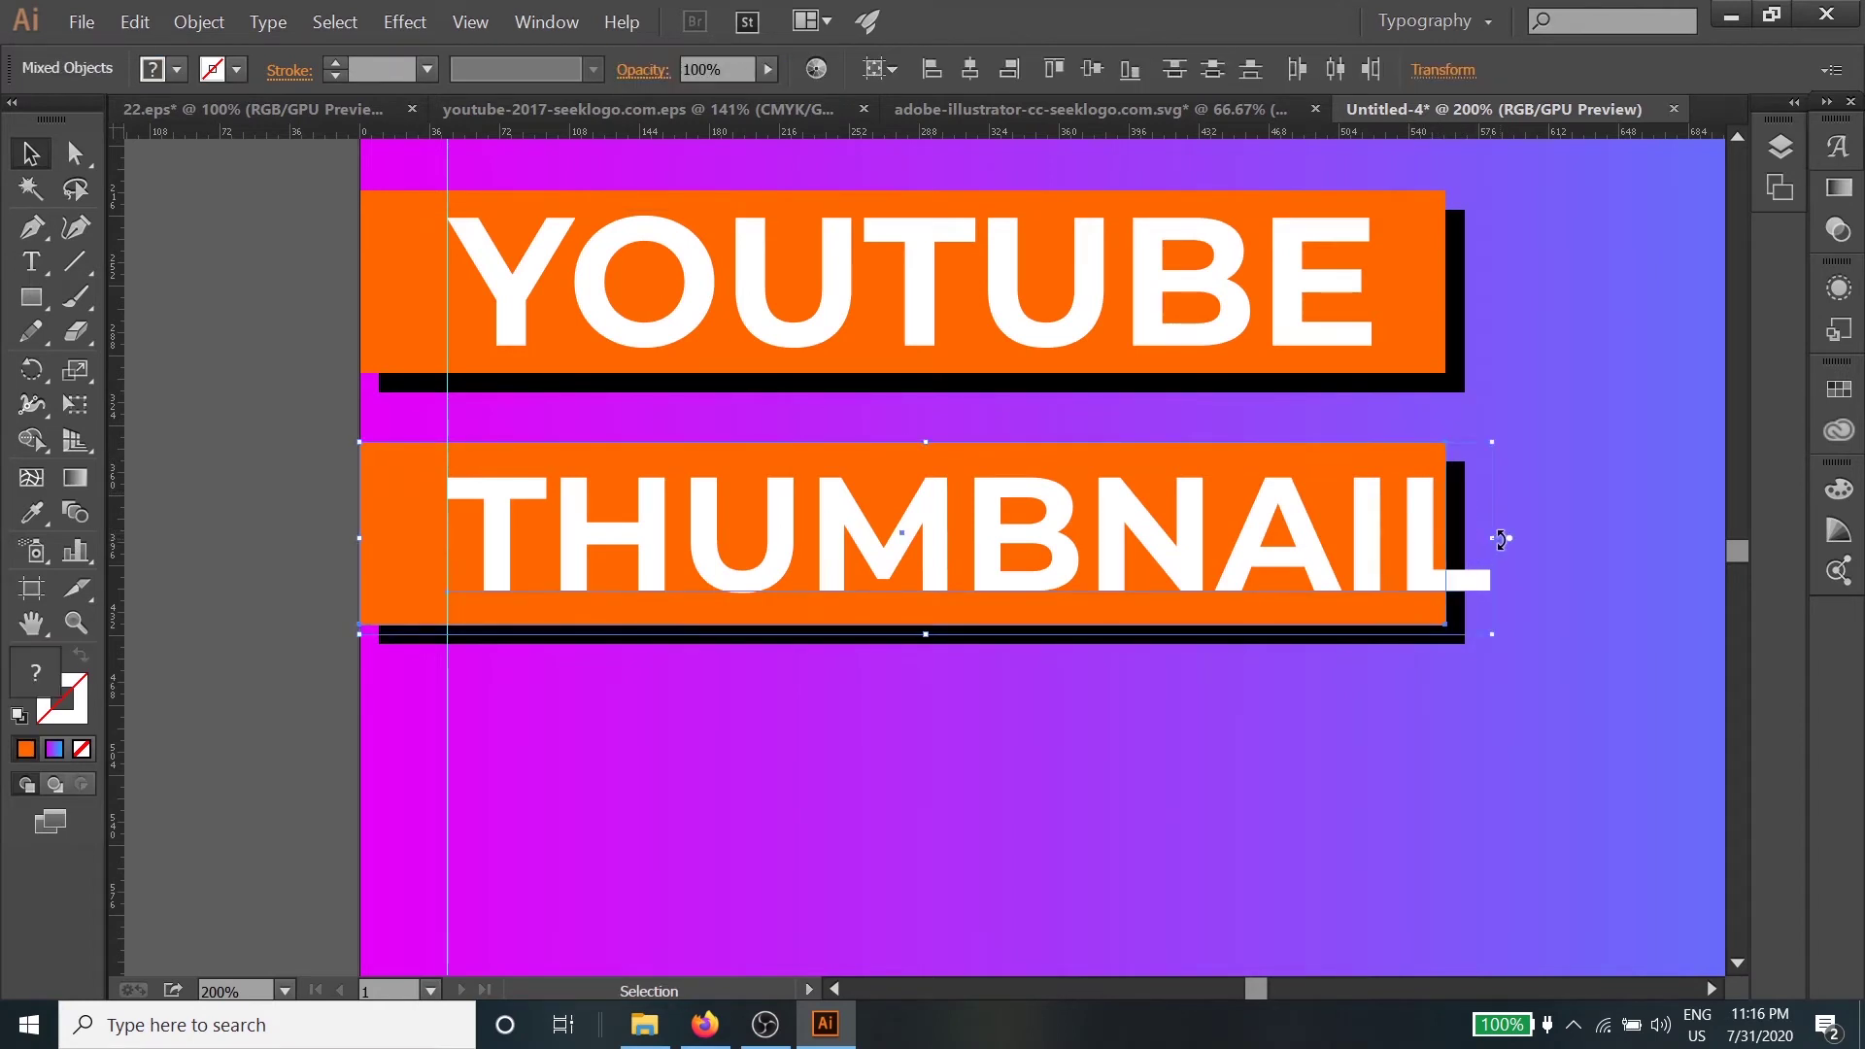
click(1368, 501)
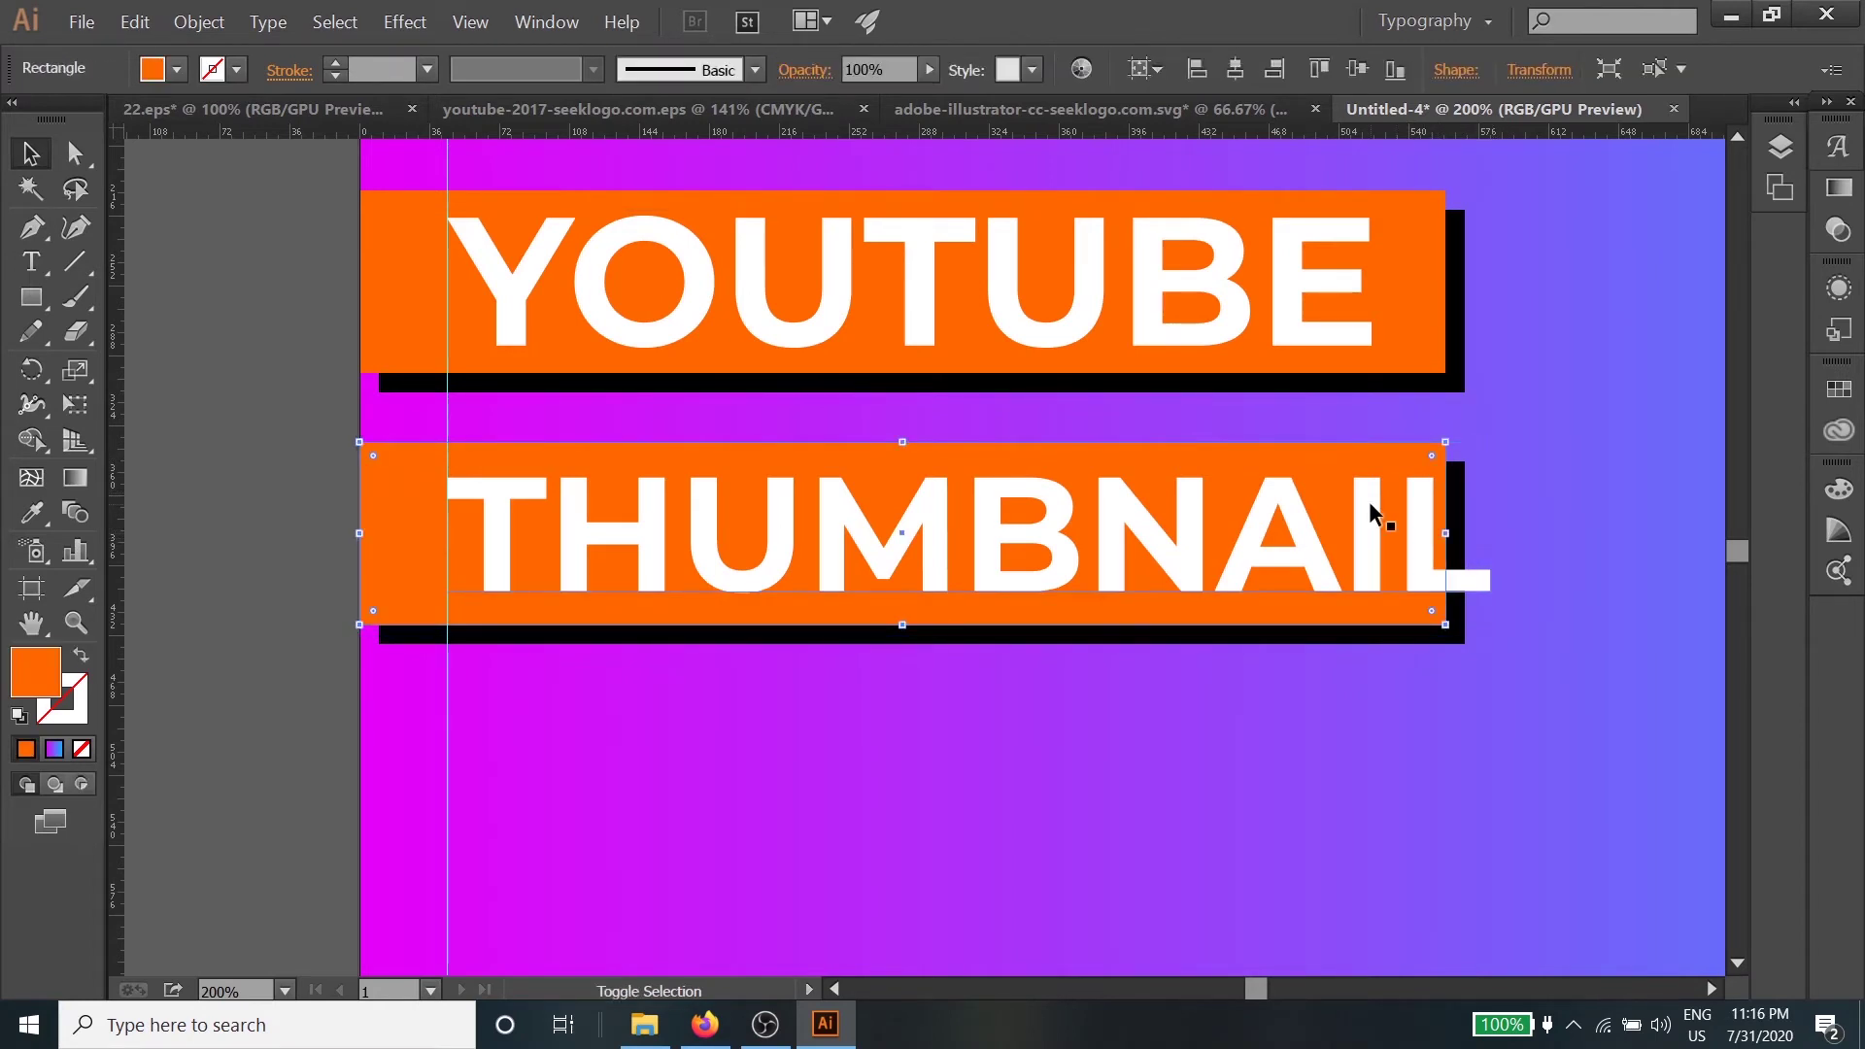
click(1554, 441)
drag(1416, 507, 1387, 660)
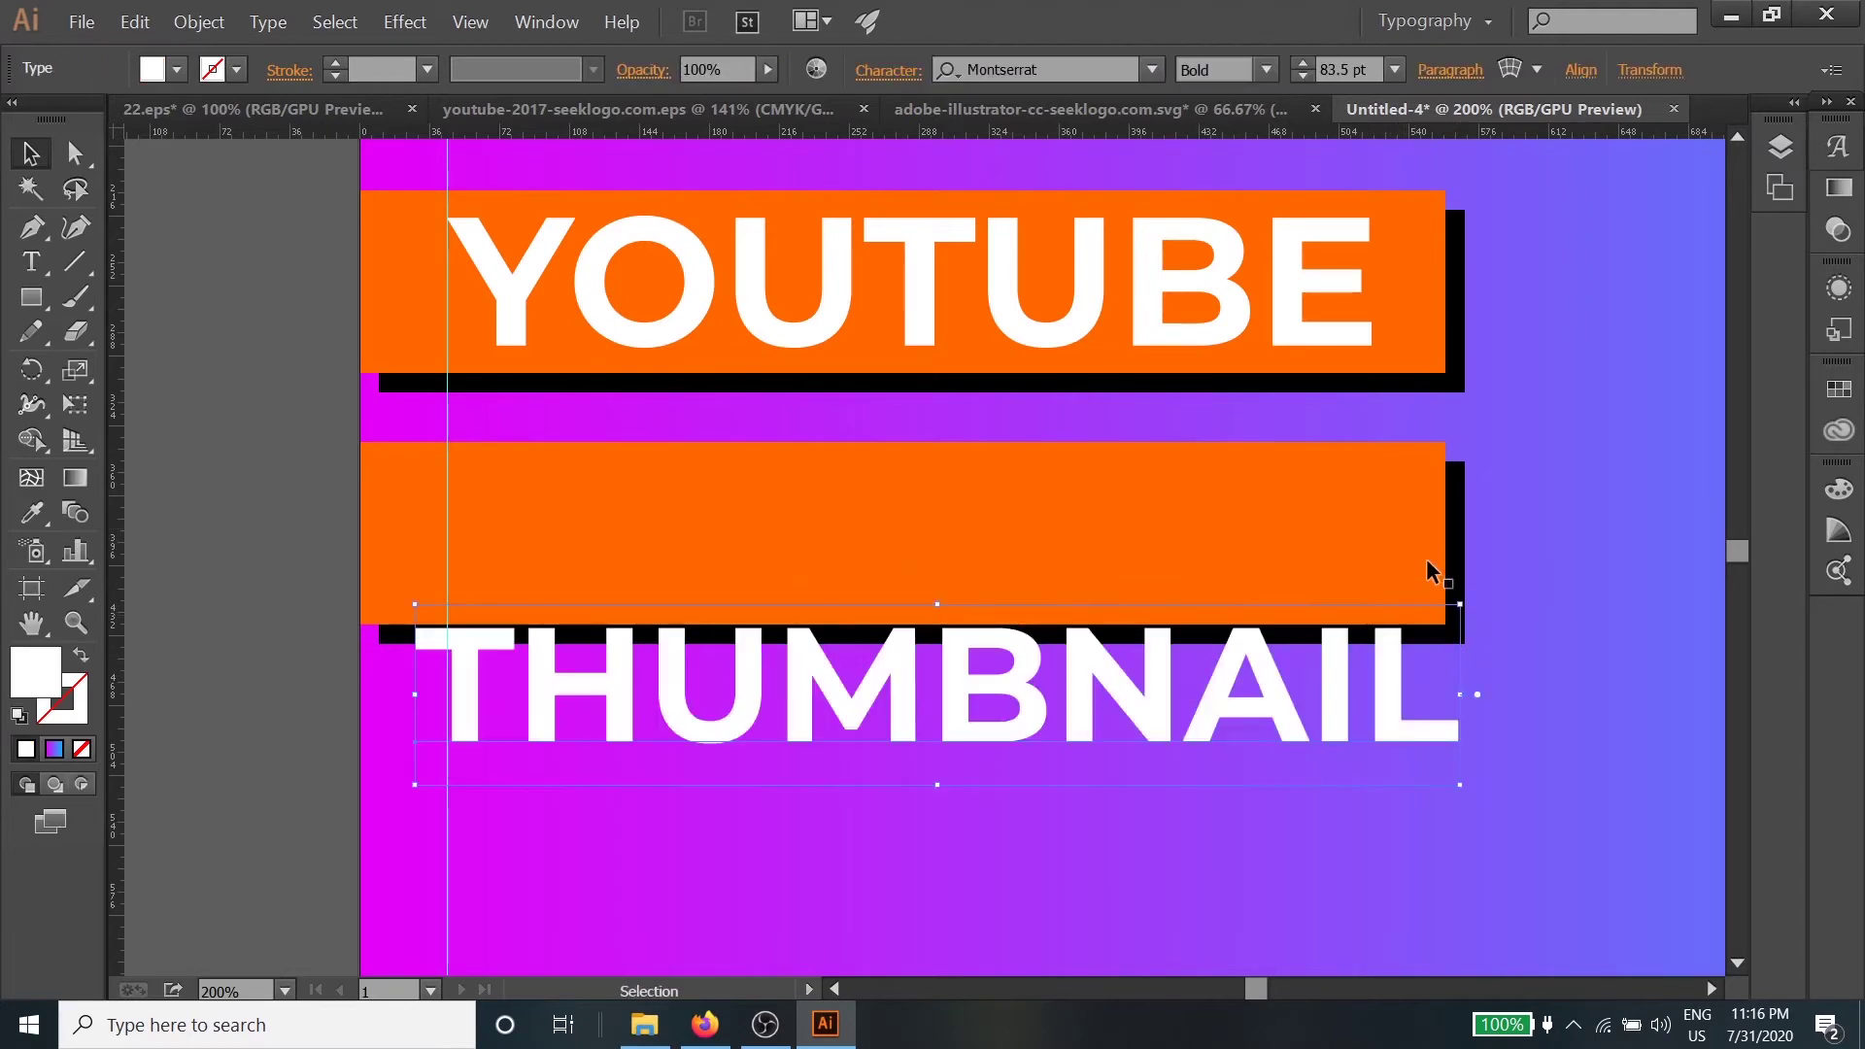
click(1466, 526)
shift+click(1466, 526)
drag(1466, 534, 1539, 542)
Place the THUMBNAIL text back on the widened orange banner with its left edge on the vertical guide
click(1500, 742)
drag(1367, 681, 1402, 569)
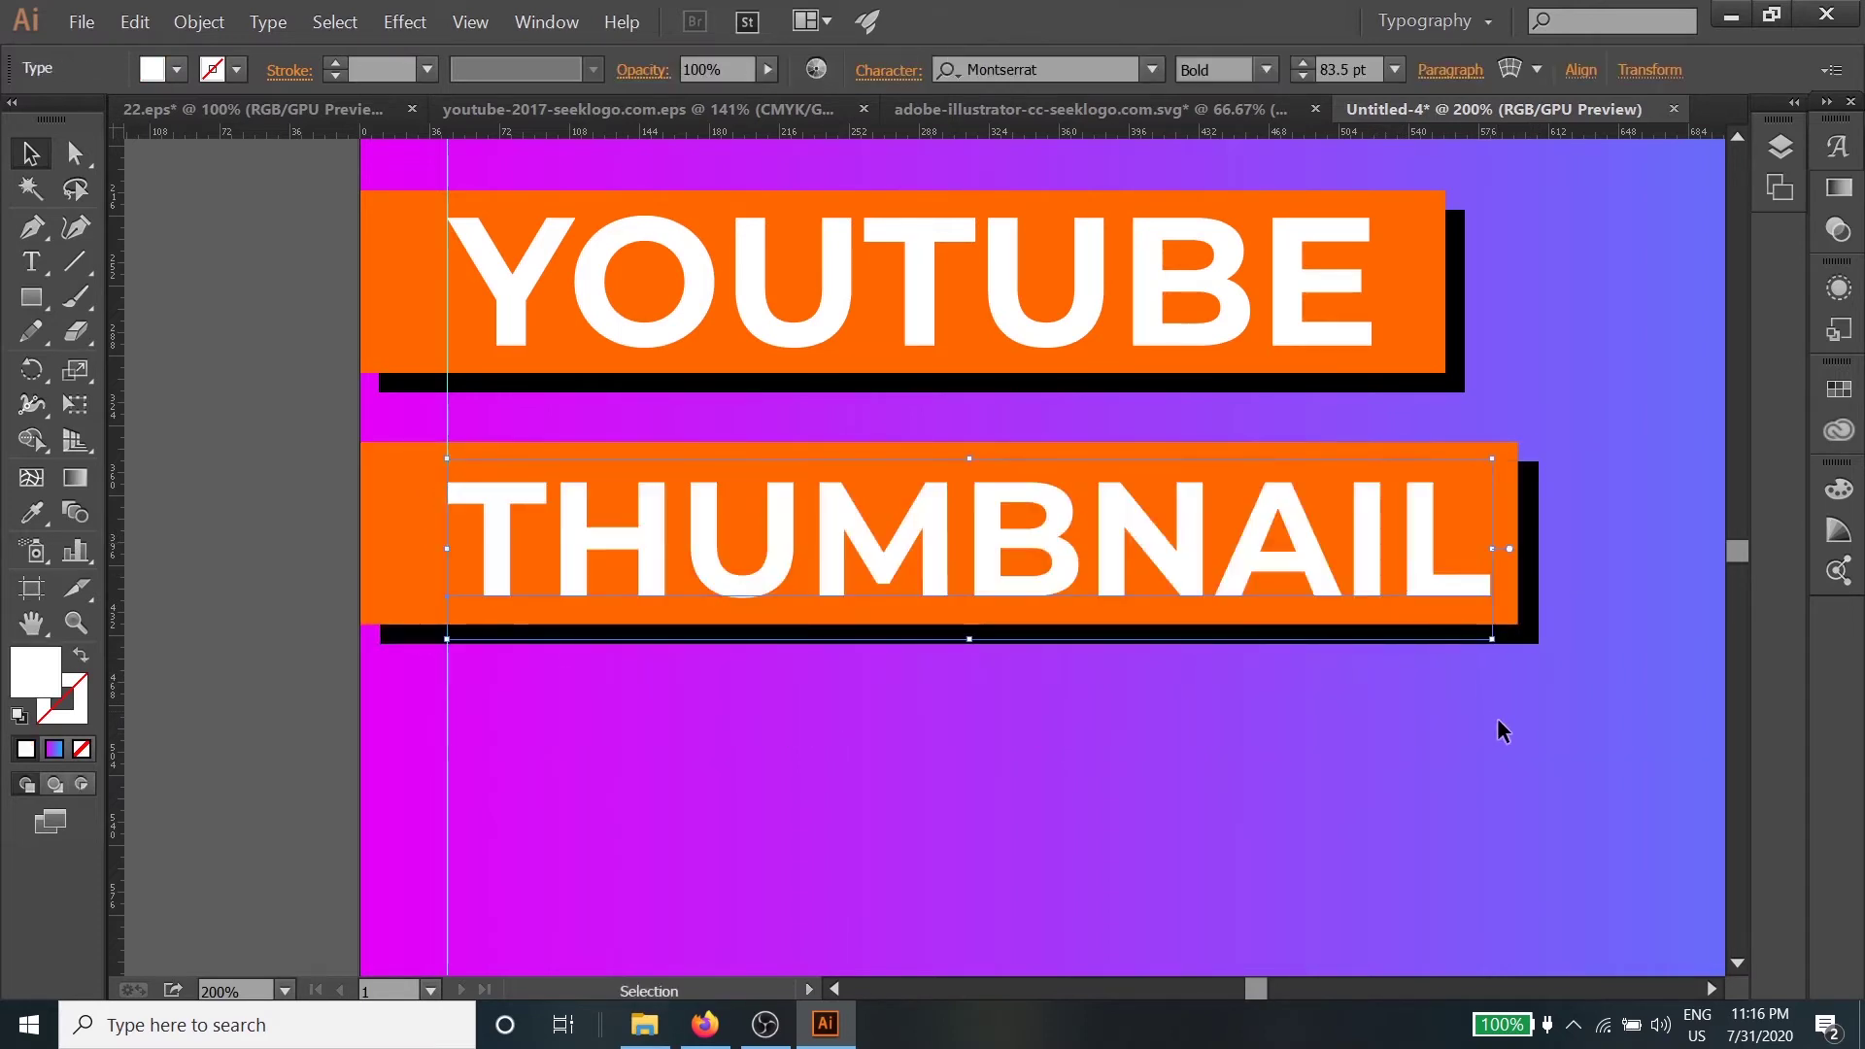
click(1498, 720)
Shrink the YOUTUBE text slightly in width while keeping its left edge on the vertical guide
key(z)
alt+click(1486, 723)
alt+click(1482, 722)
key(space)
drag(959, 465, 1295, 657)
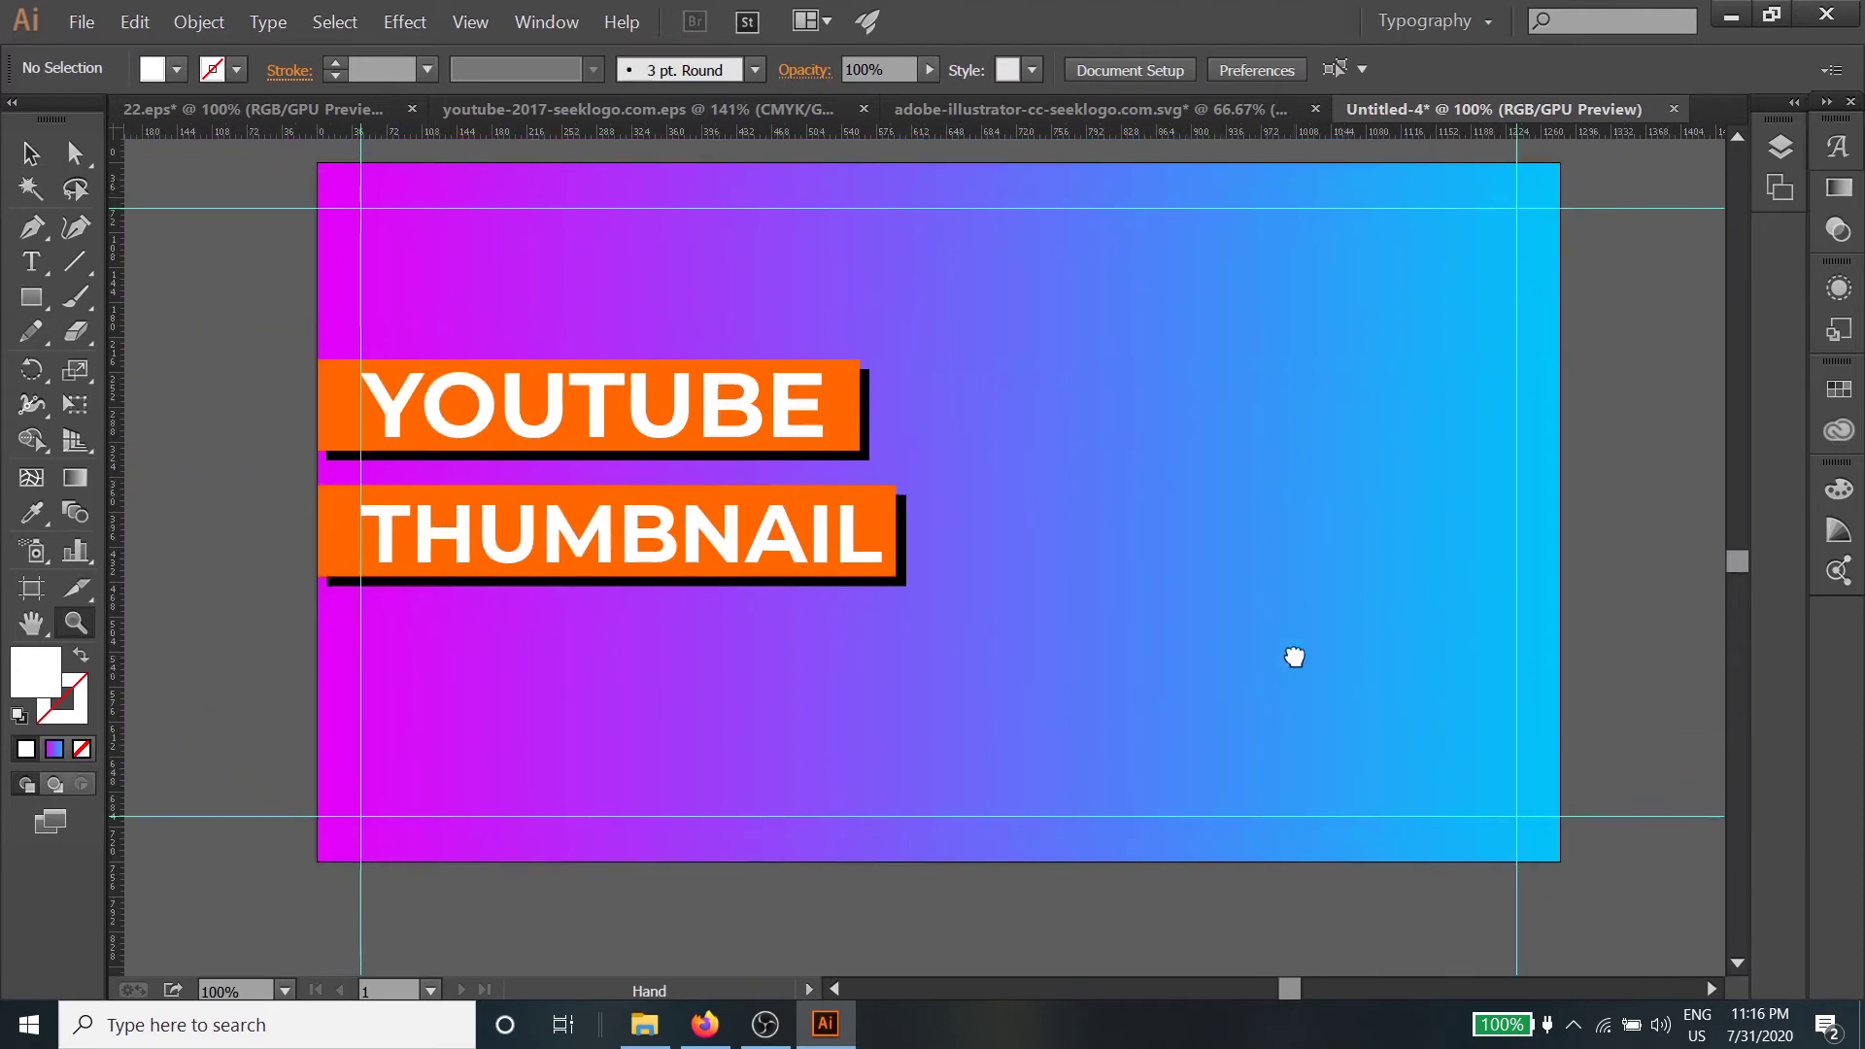
click(814, 463)
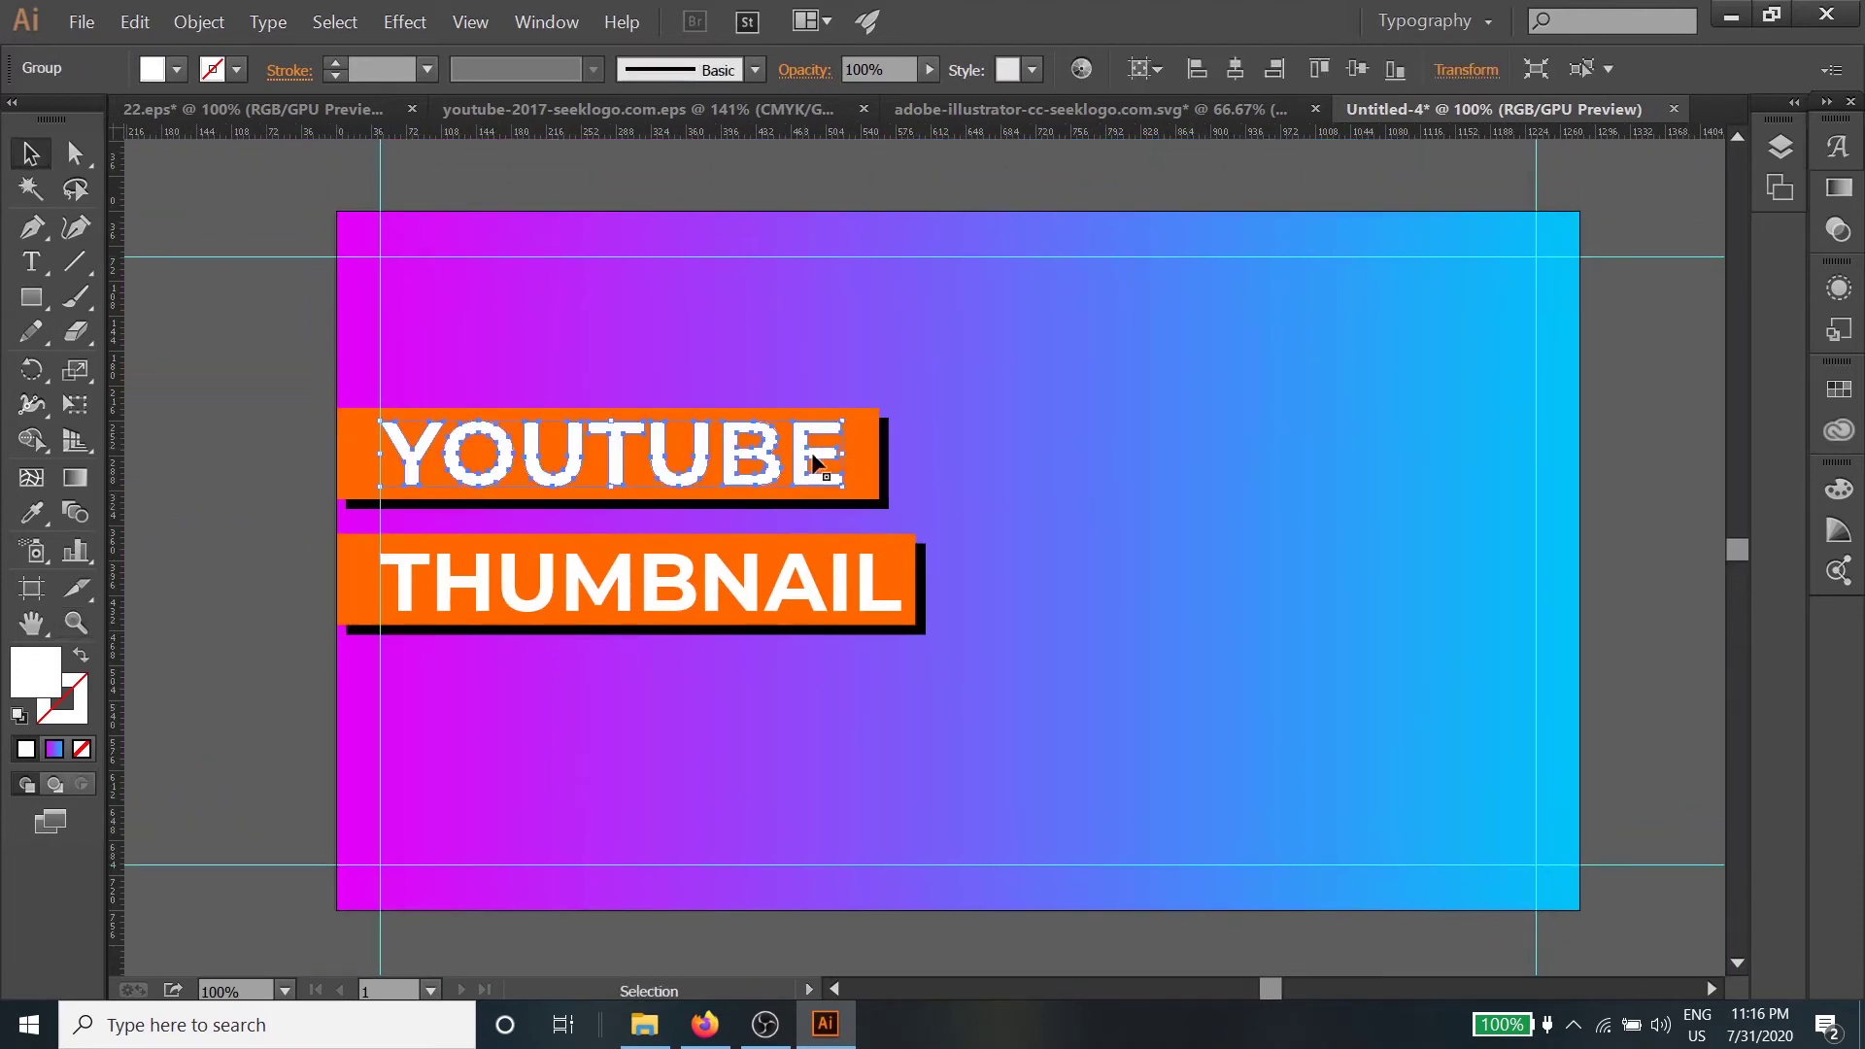
key(z)
click(821, 466)
key(space)
drag(896, 538, 940, 451)
key(v)
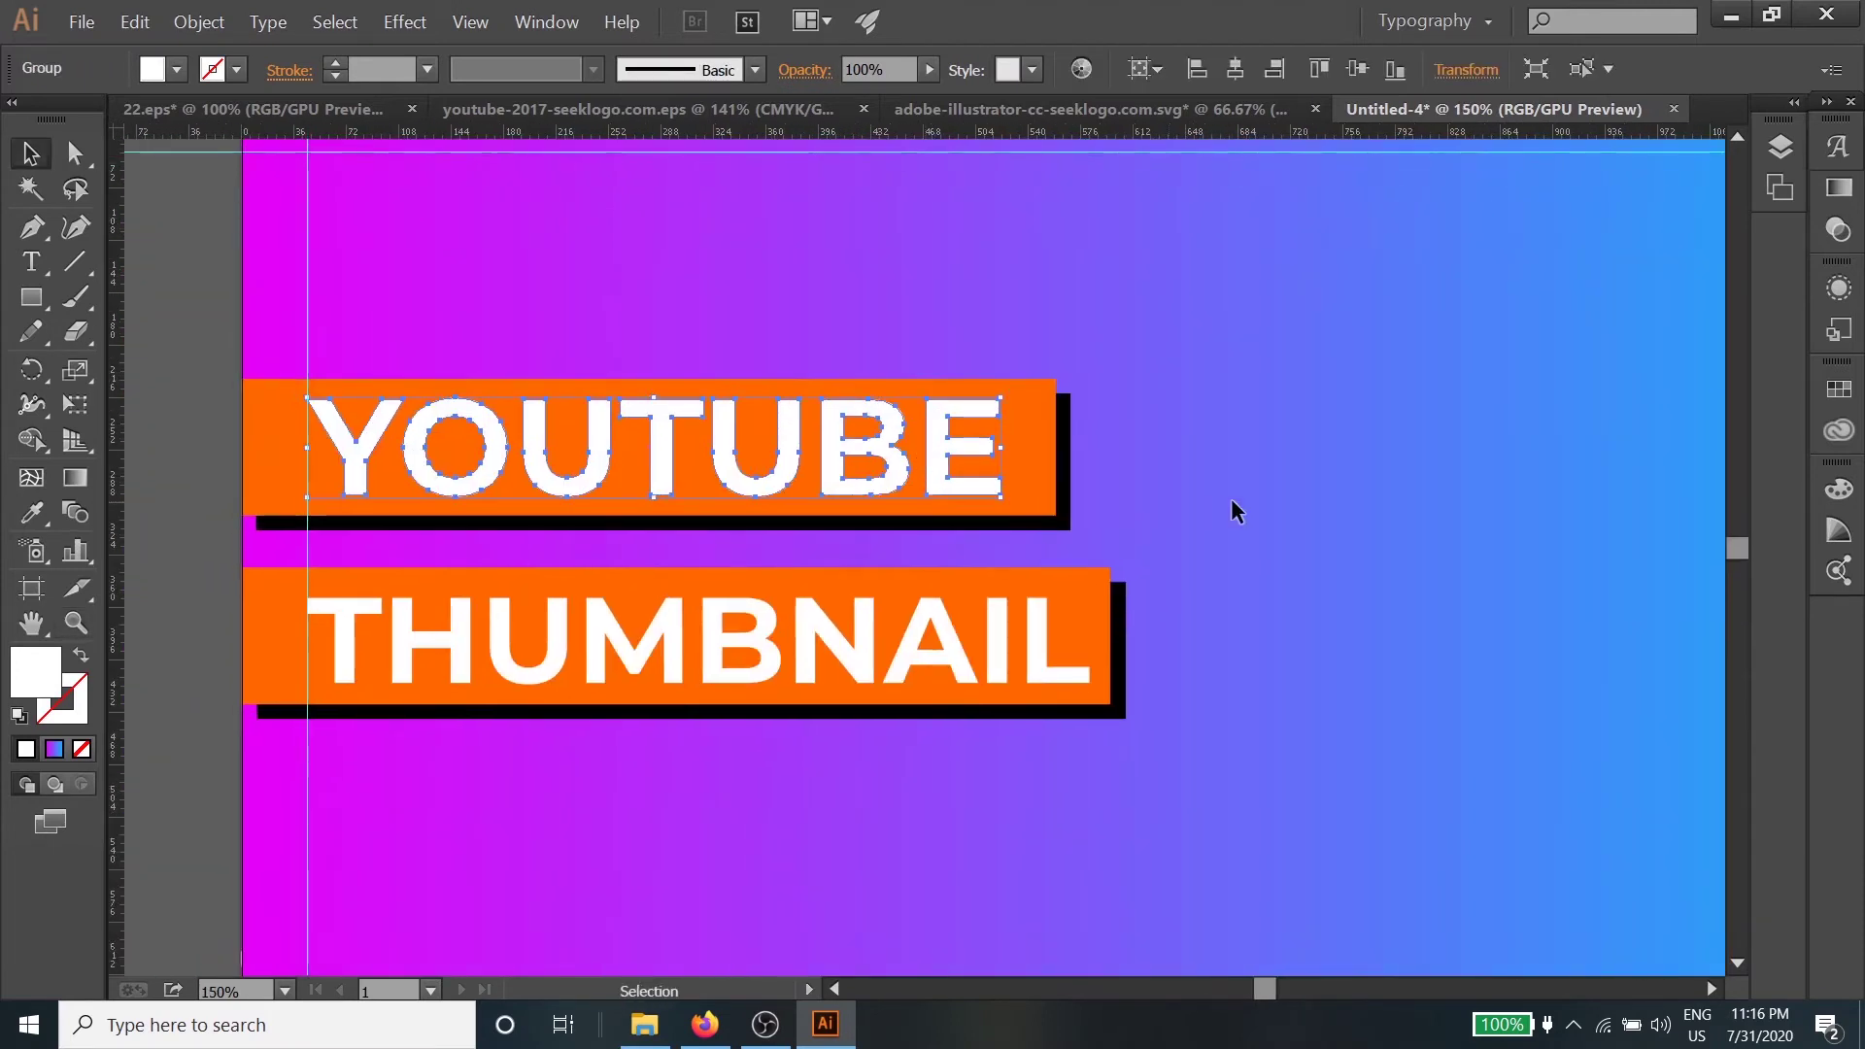
click(1237, 512)
scroll(1012, 542, down, 1)
click(968, 403)
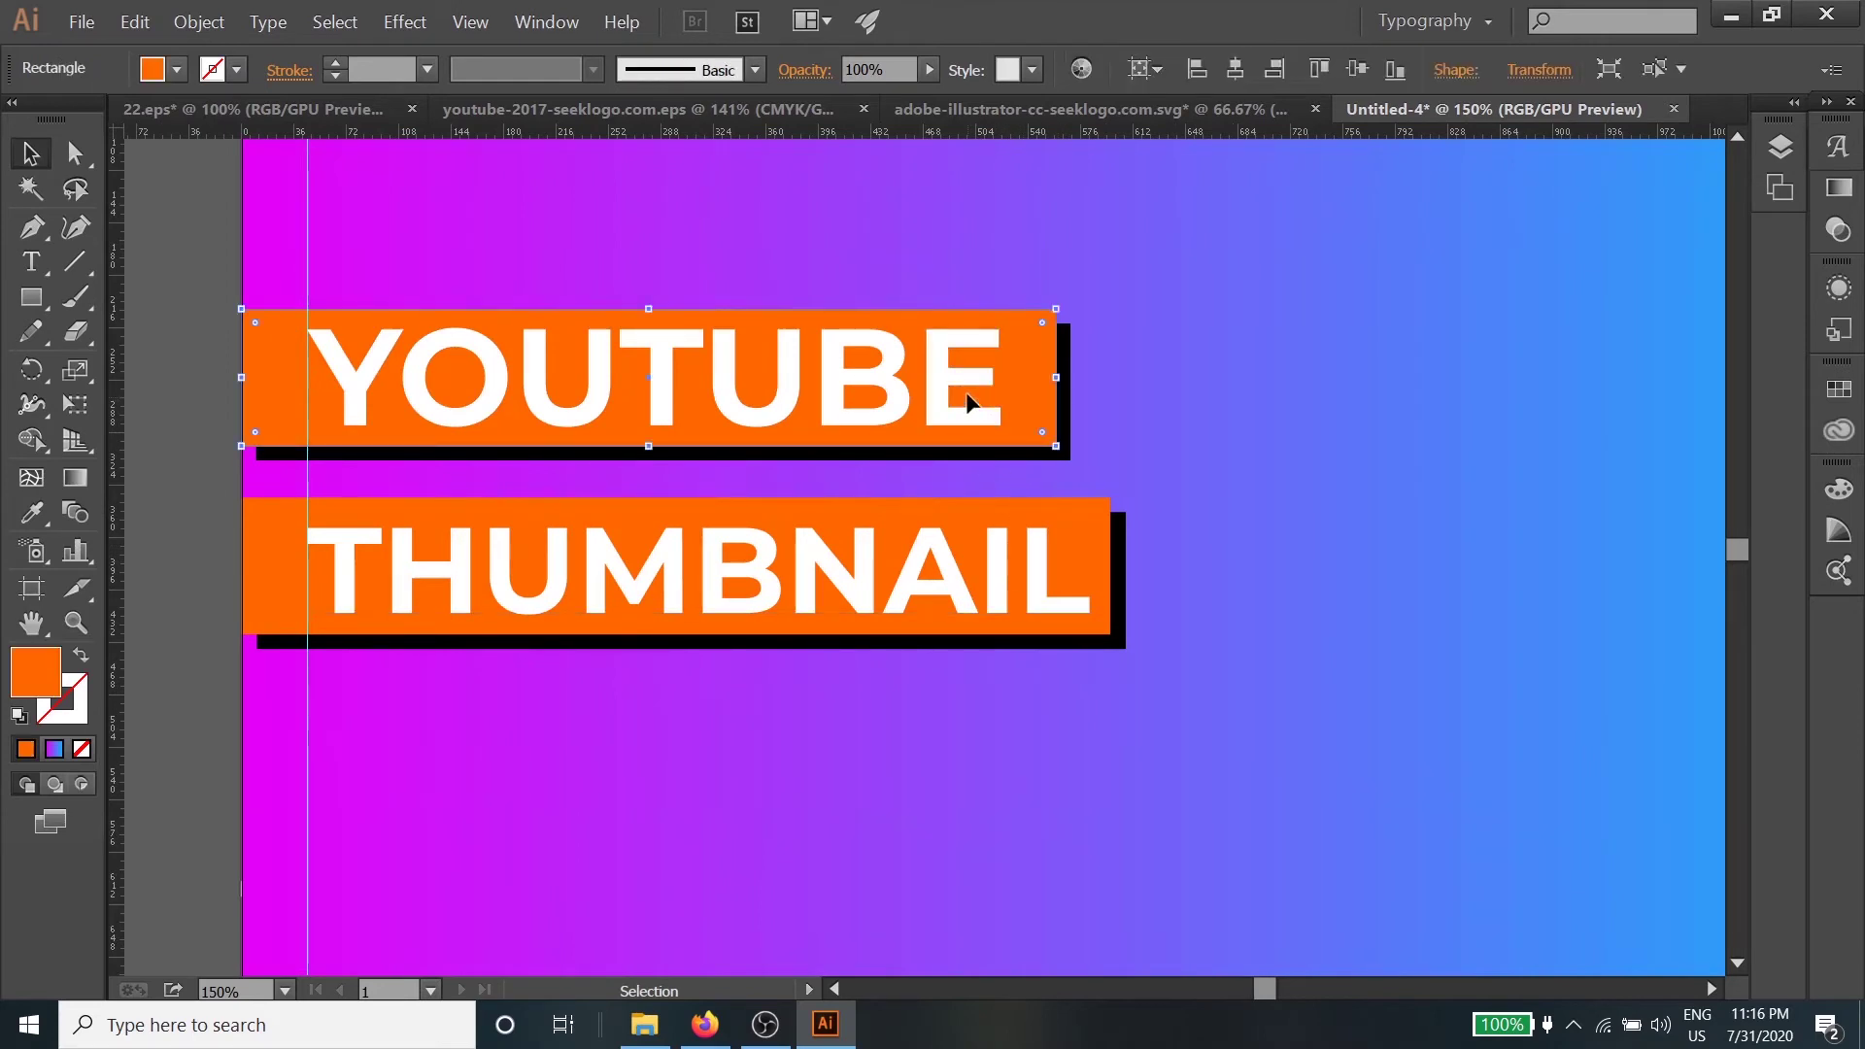
click(977, 380)
drag(1004, 383, 993, 384)
Move the YOUTUBE and THUMBNAIL titles with their banners and shadows straight up, closer to the upper horizontal guide
key(z)
key(ctrl+minus)
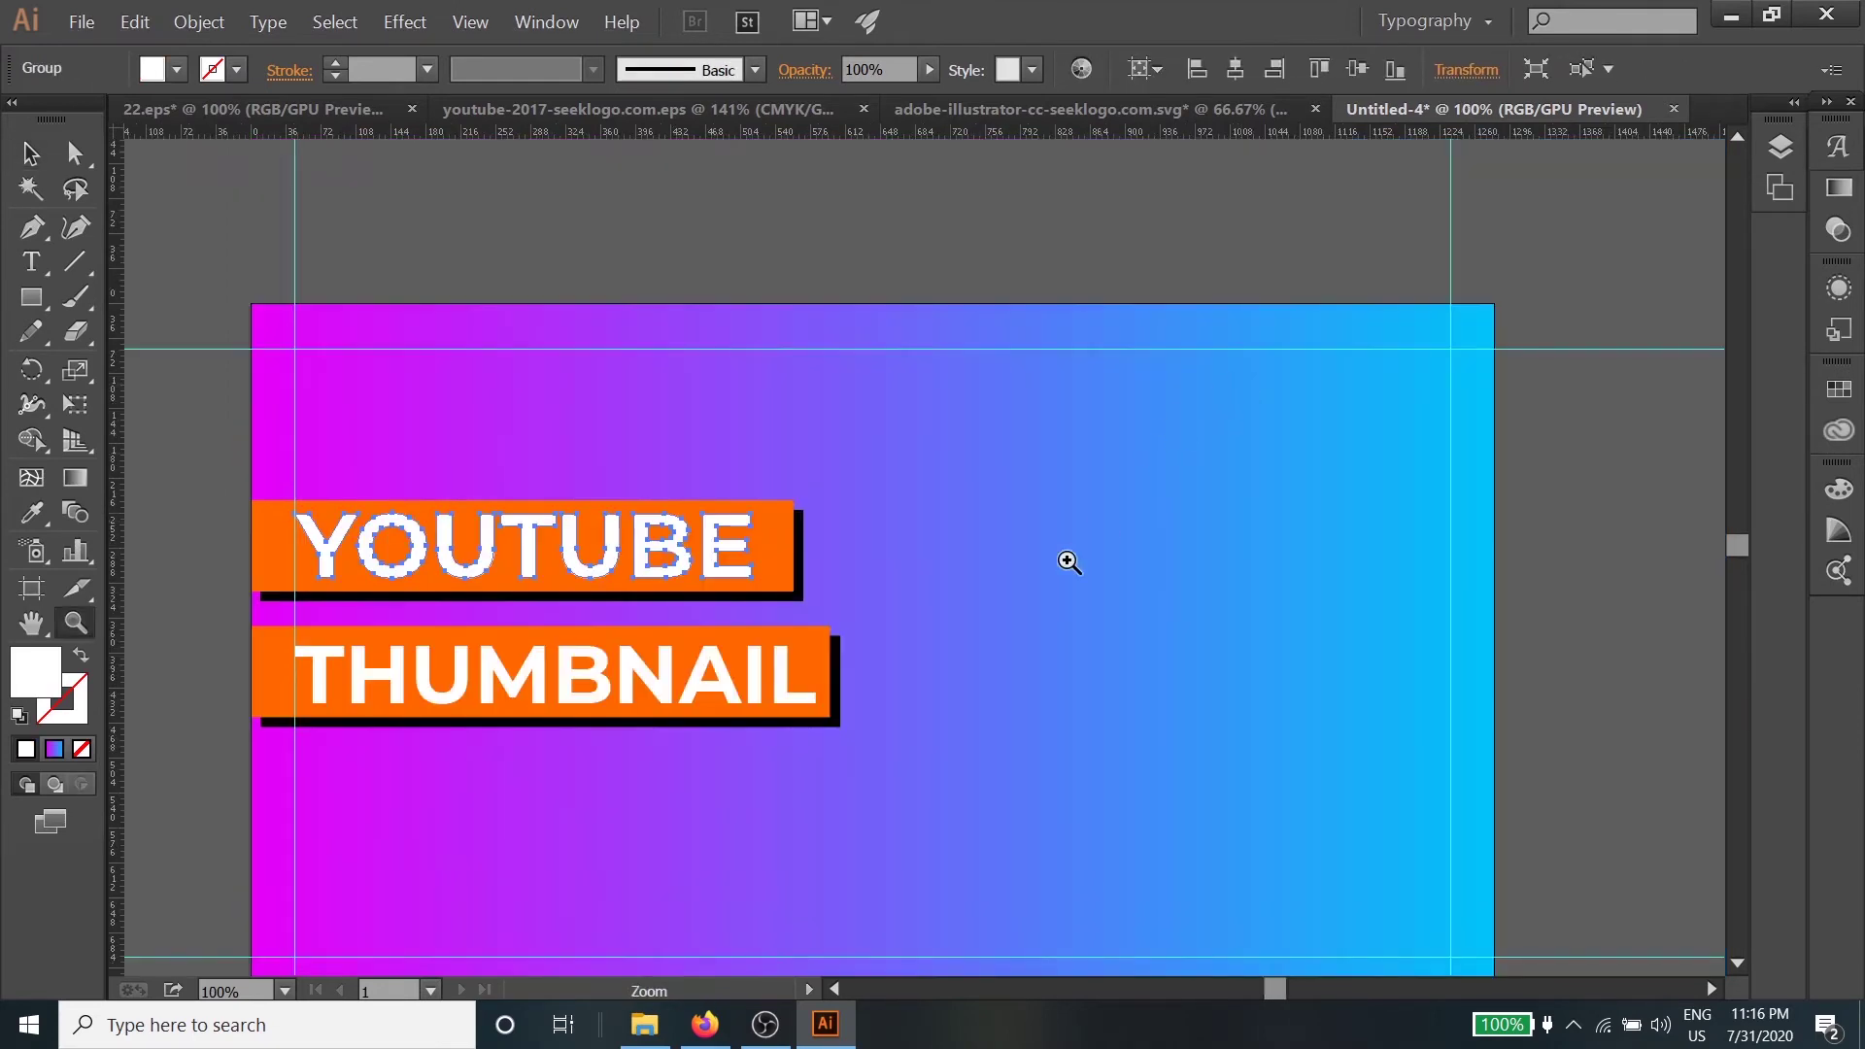
scroll(1062, 491, down, 2)
key(v)
scroll(1063, 487, down, 2)
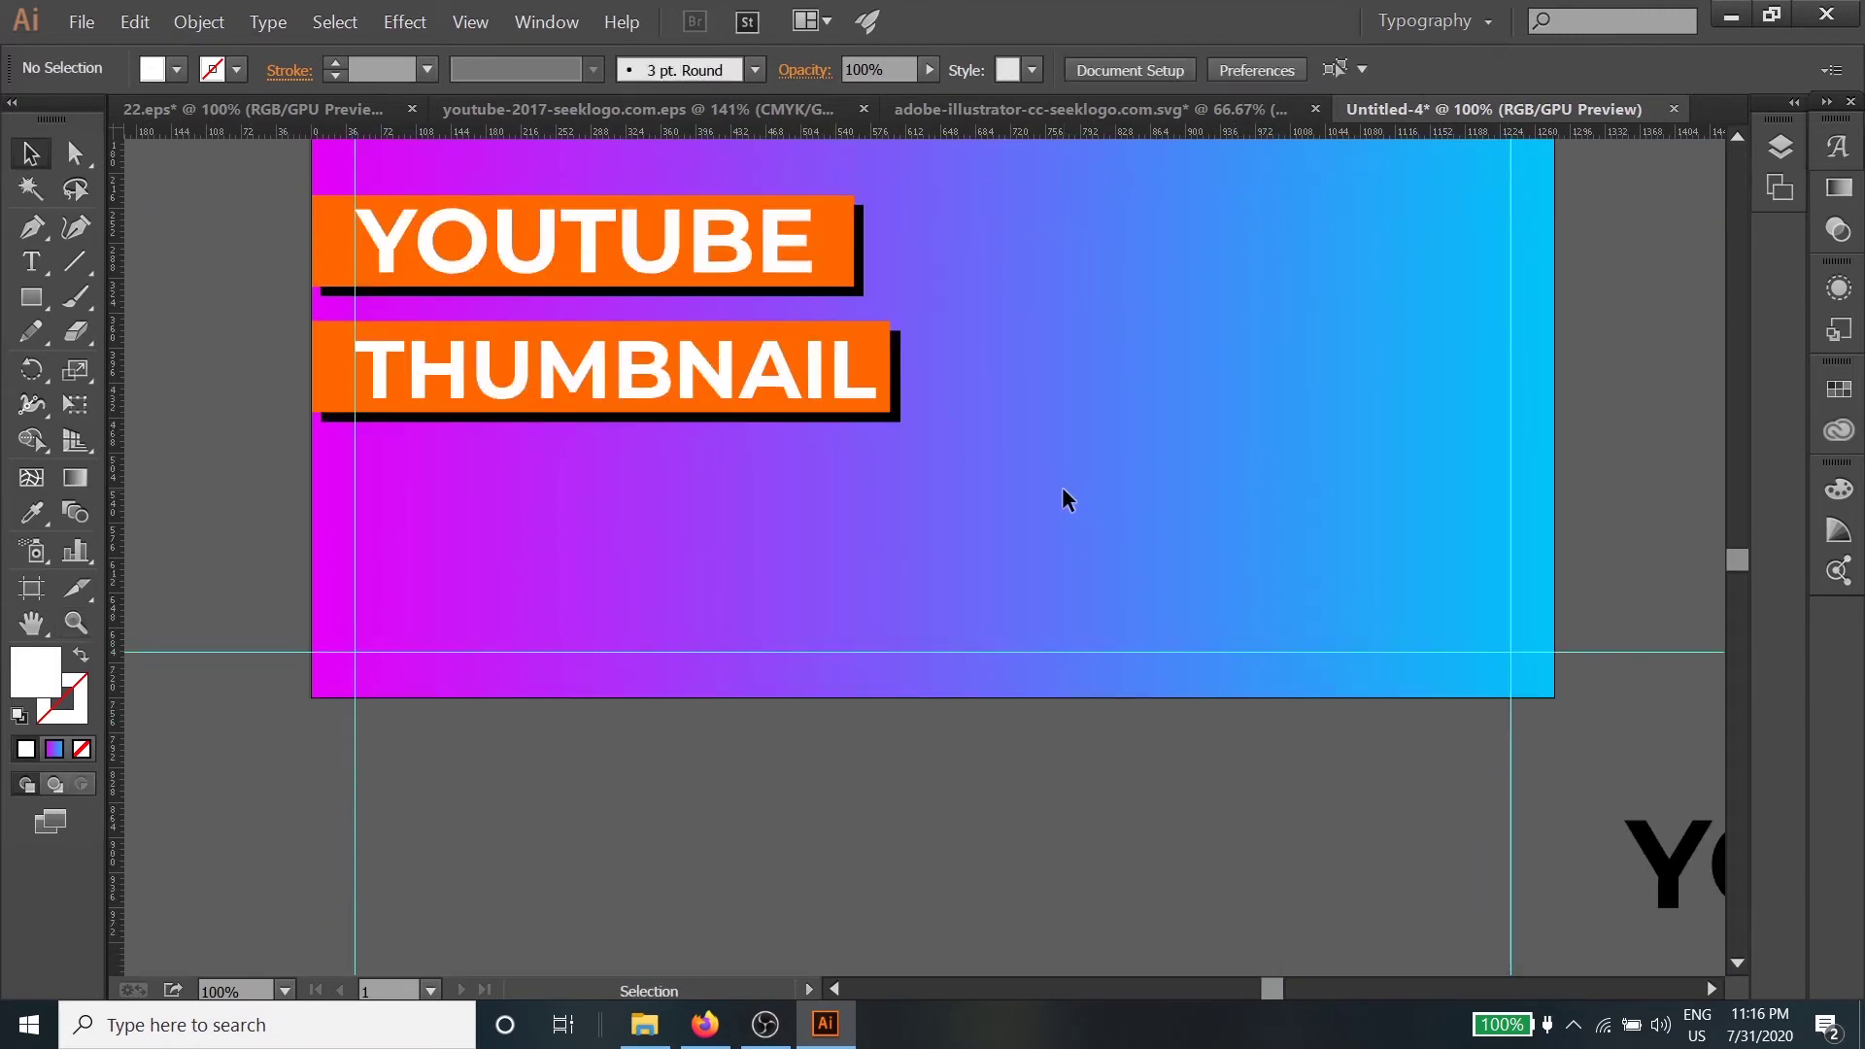
scroll(1062, 487, up, 3)
drag(238, 381, 238, 381)
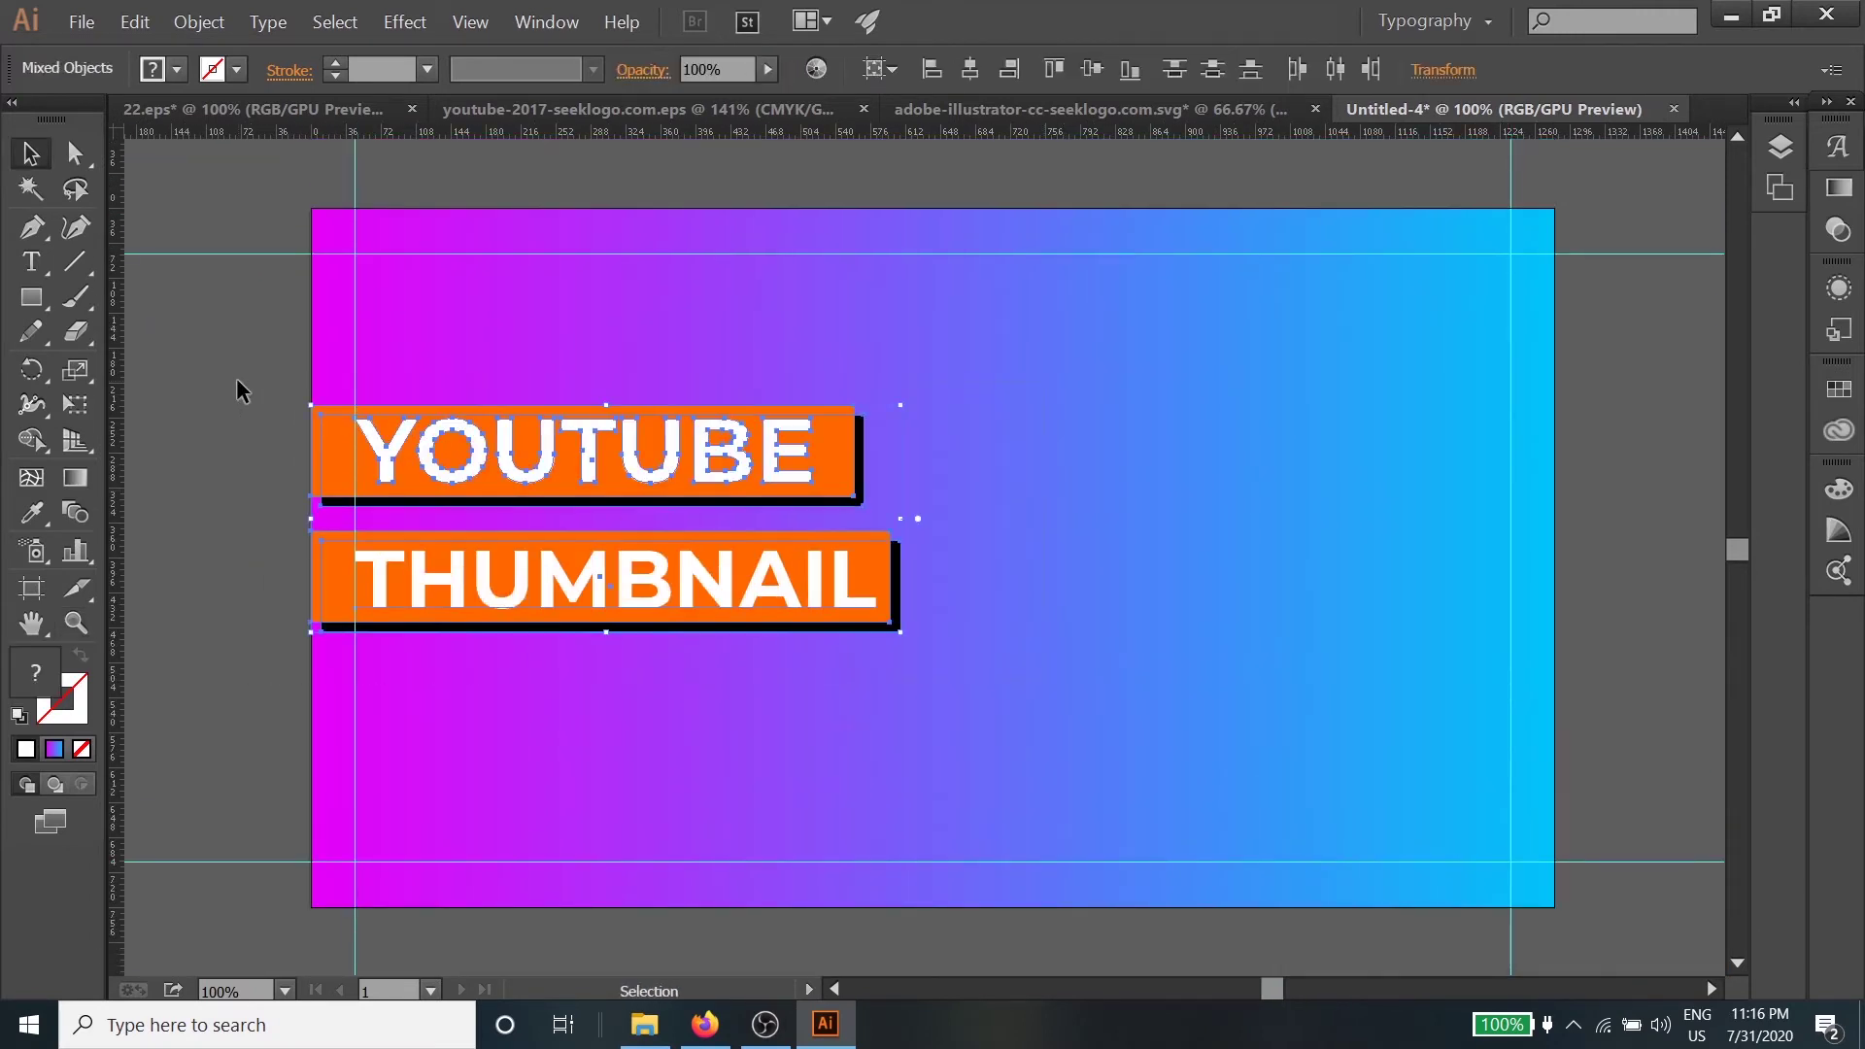
key(shift+Up)
key(shift+Up)
key(shift+Up)
key(shift+Up)
key(shift+Up)
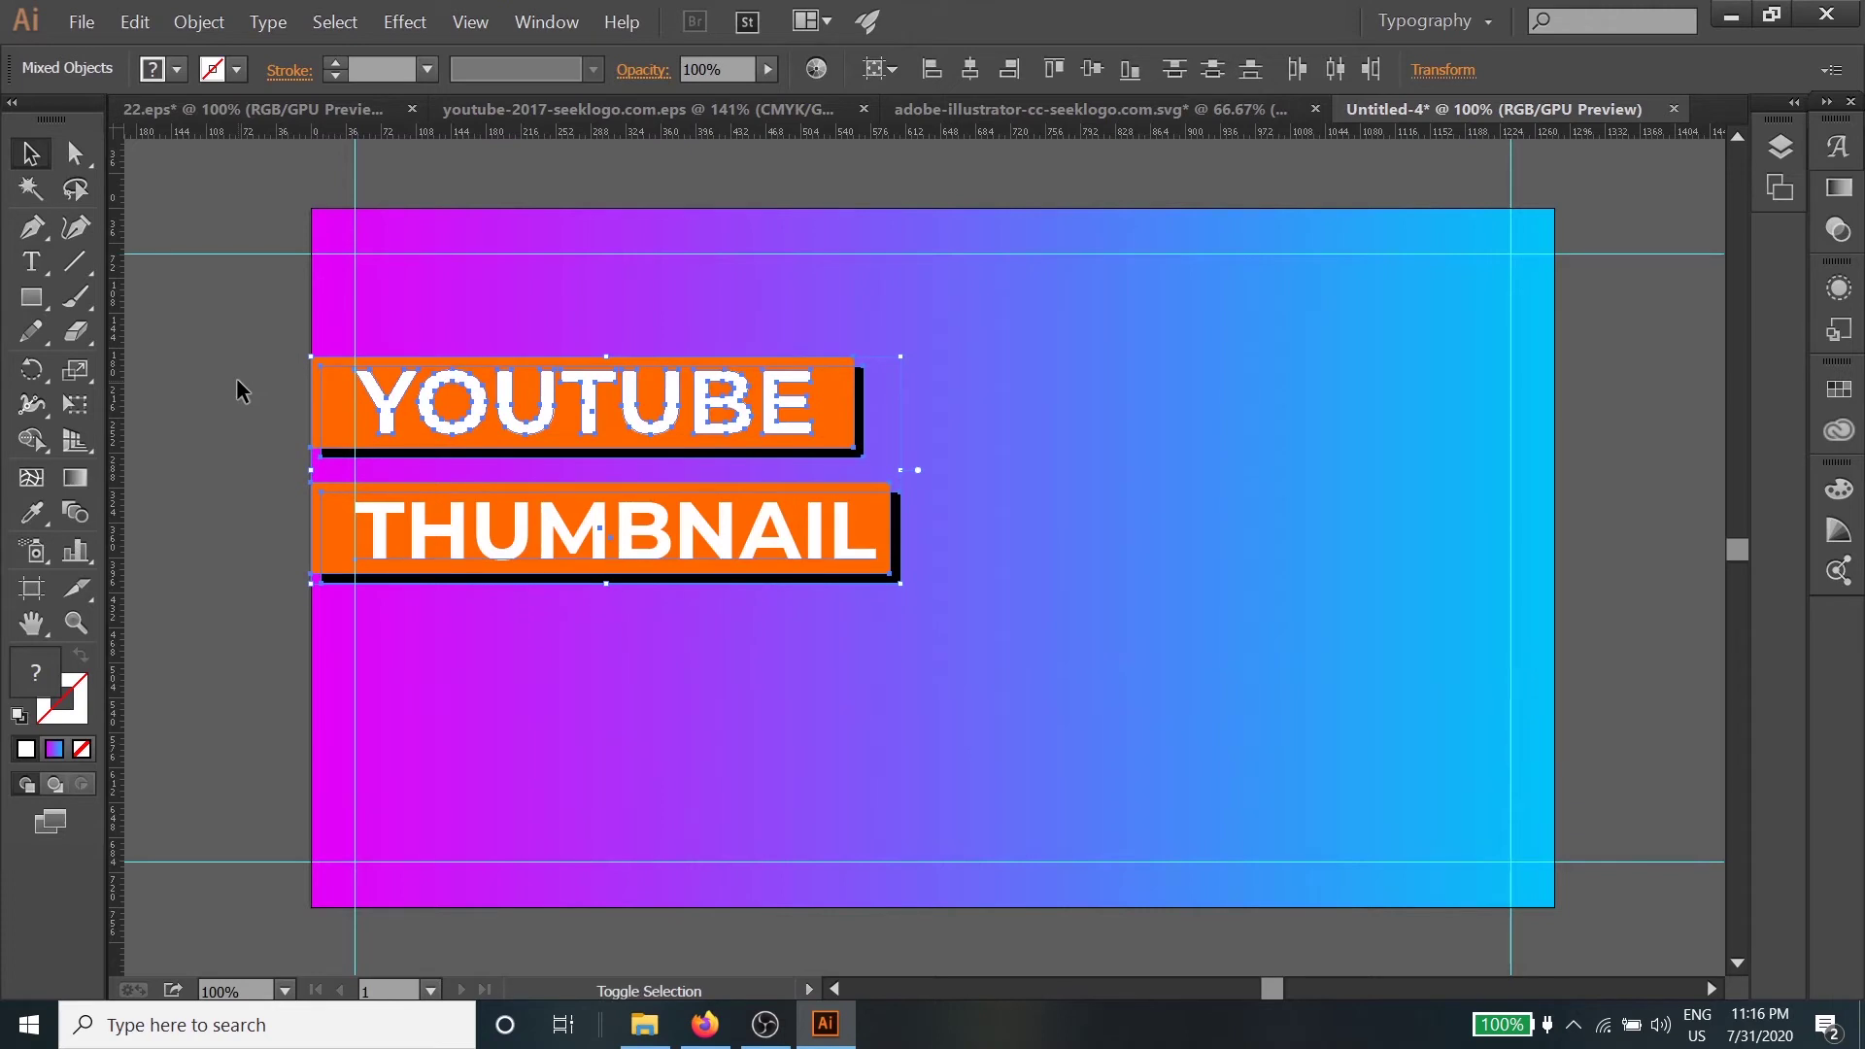
key(shift+Up)
key(shift+Up)
key(shift+Up)
key(shift+Up)
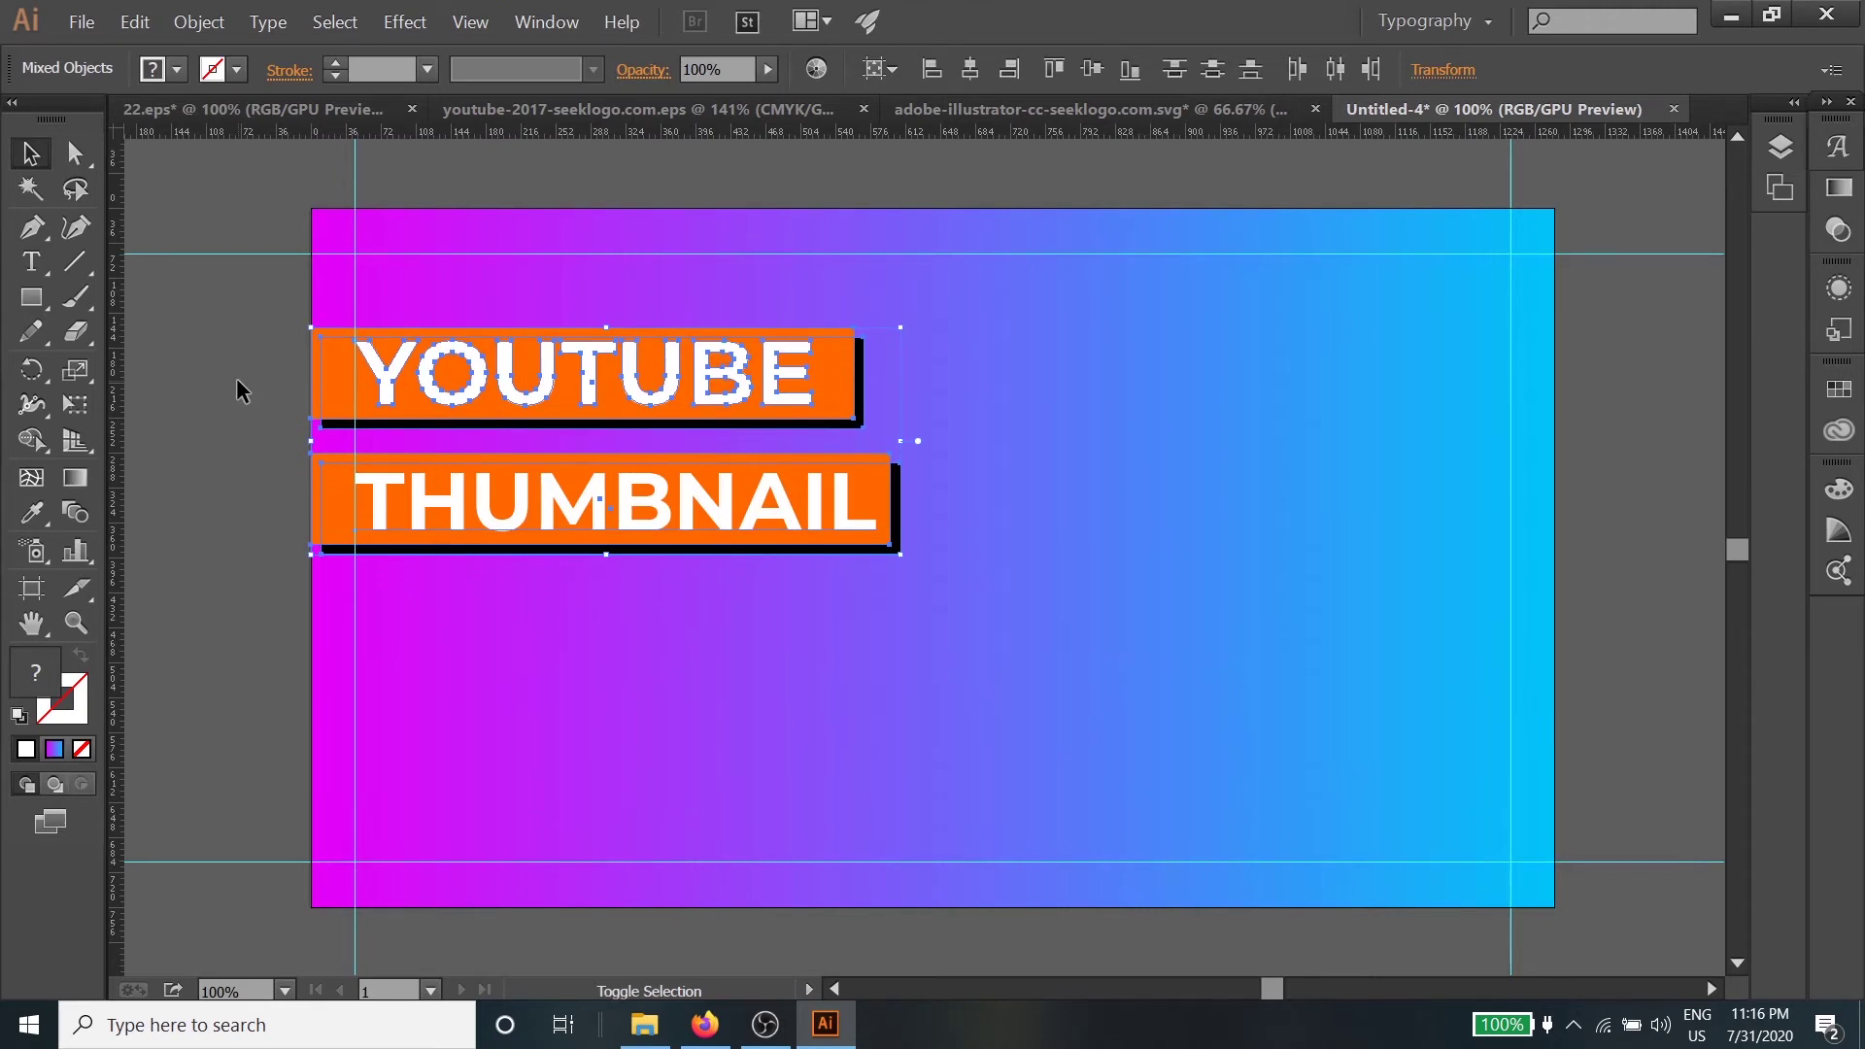
click(1054, 403)
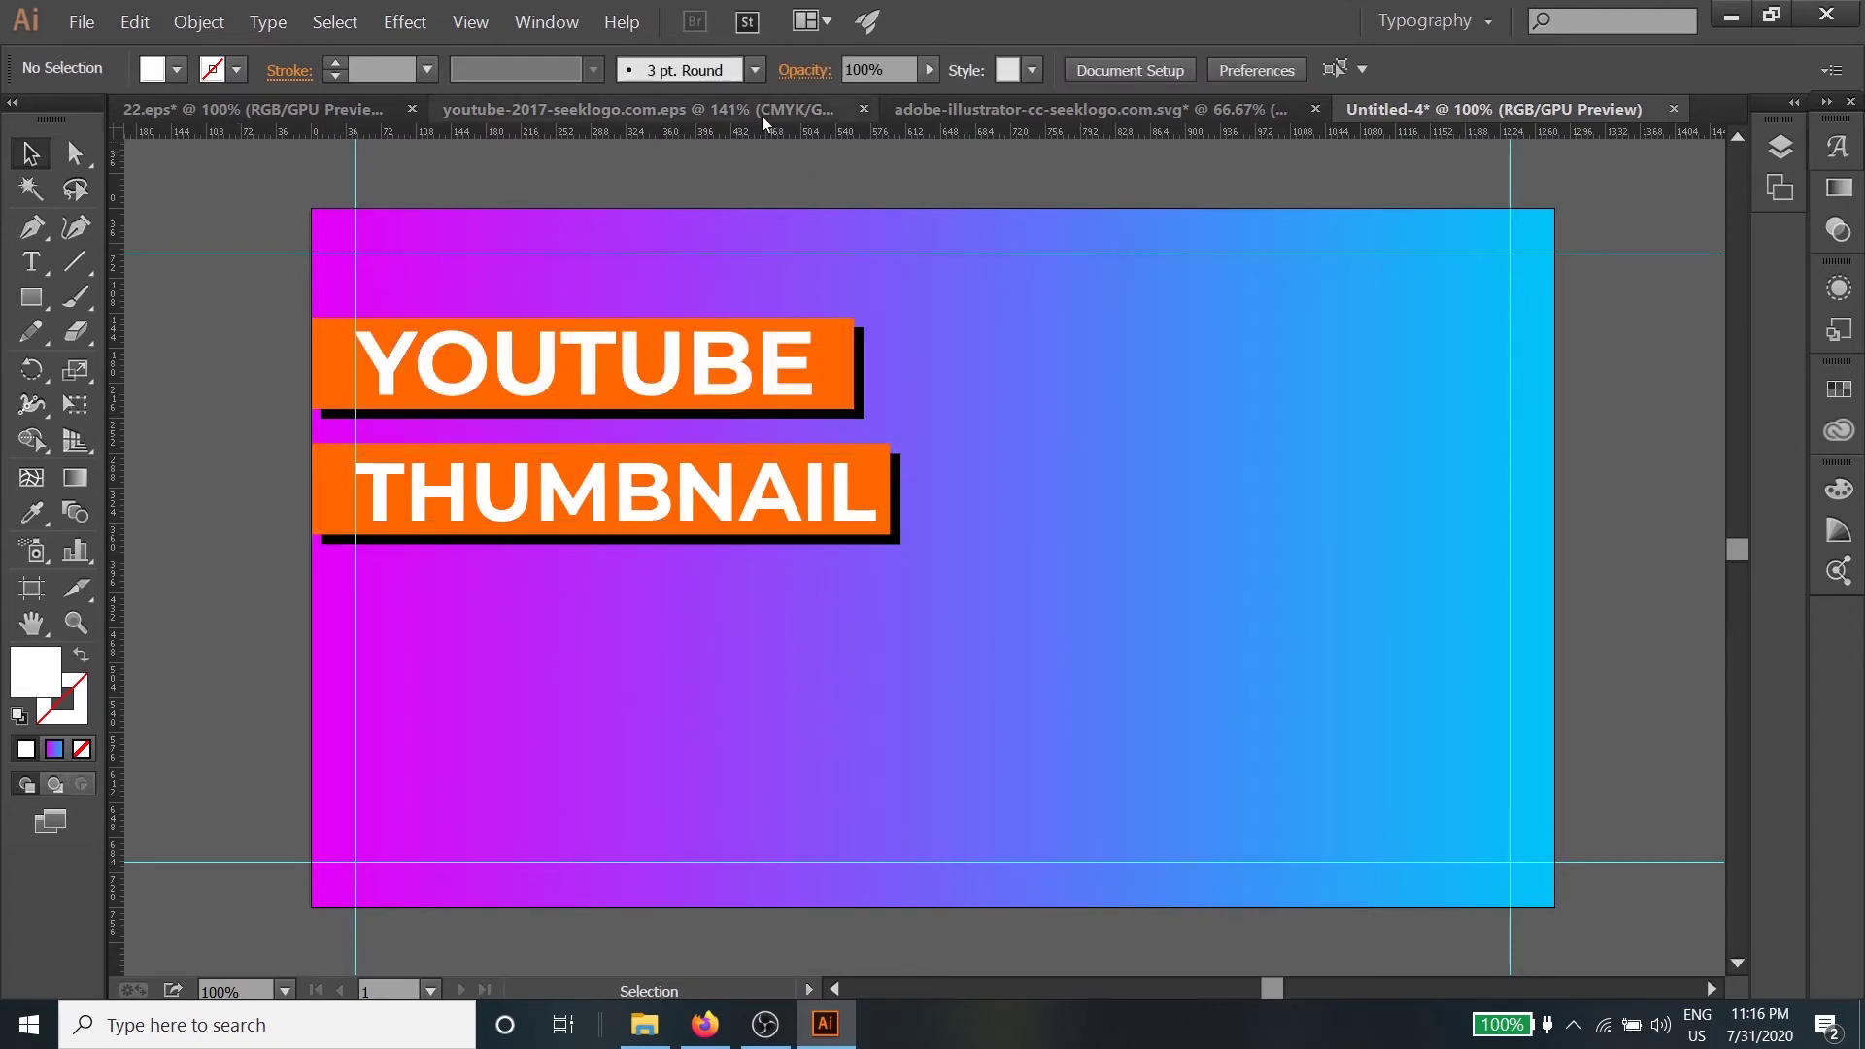
Copy the monitor illustration from 22.eps and paste it into the Untitled-4 thumbnail document
click(328, 103)
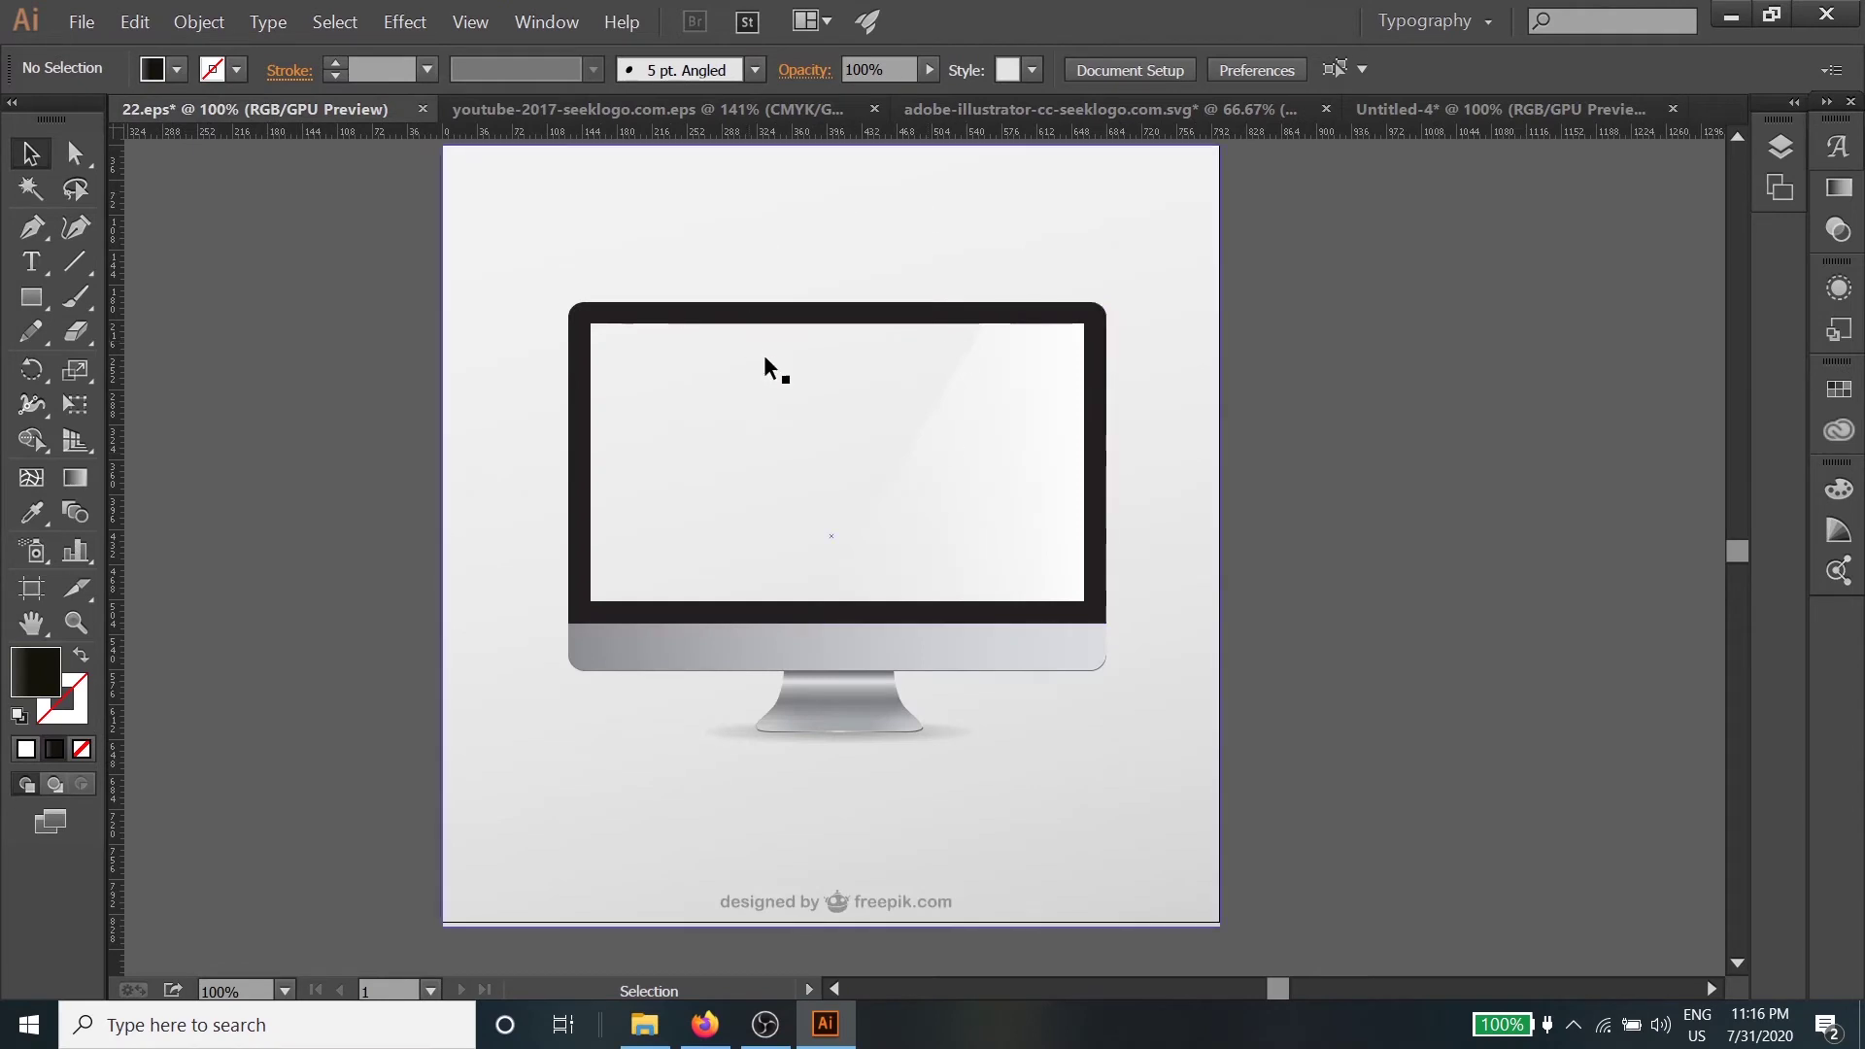
click(833, 316)
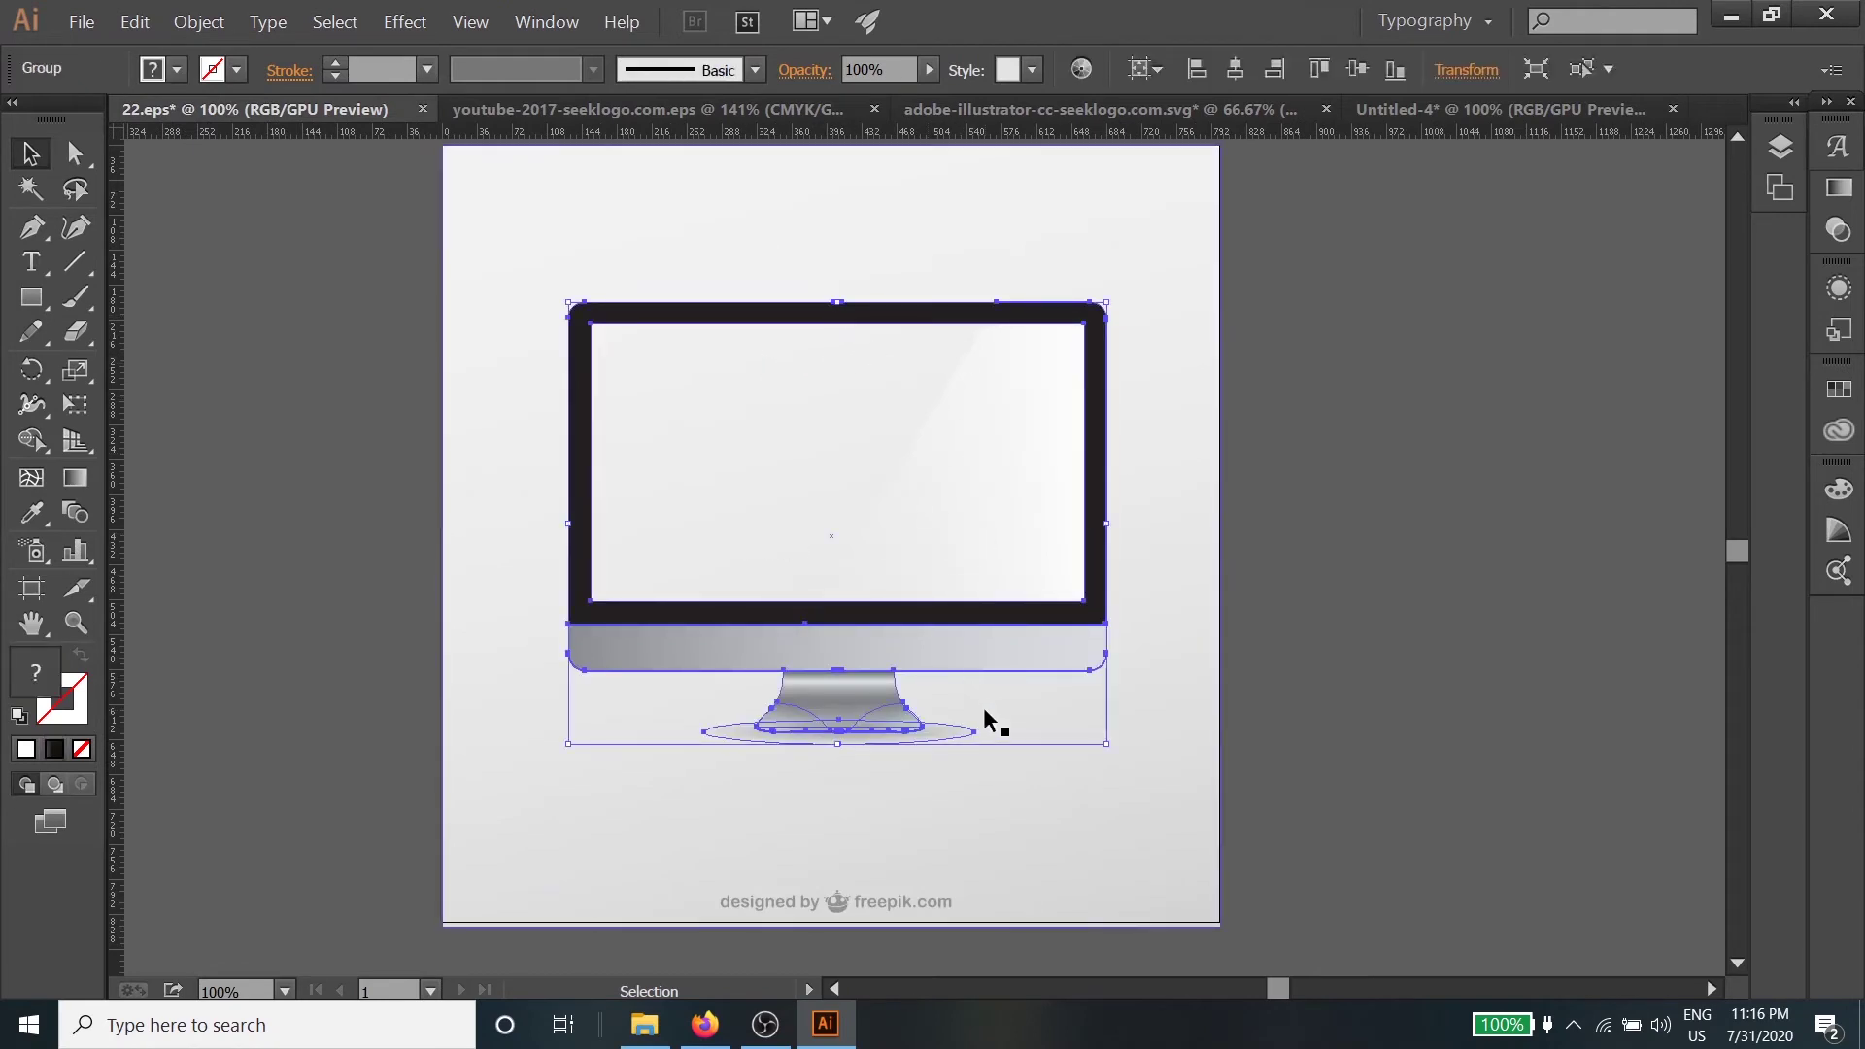
key(a)
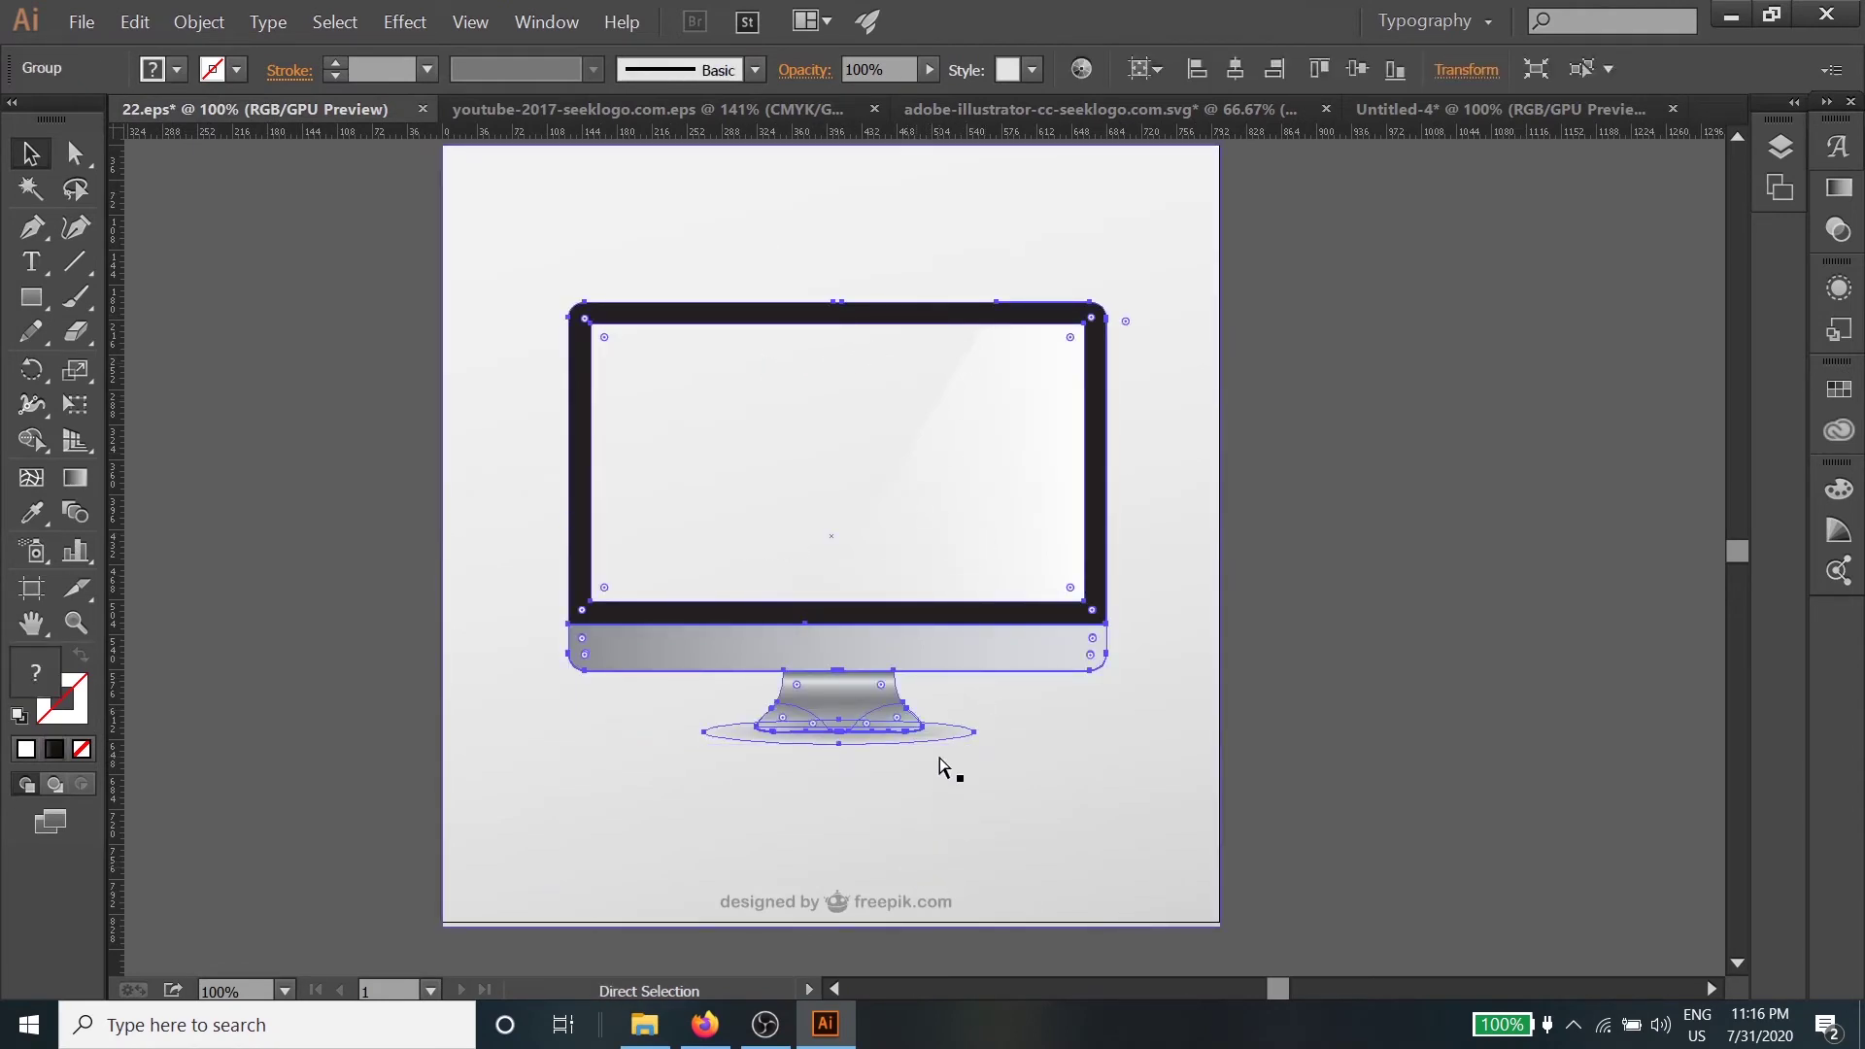
key(v)
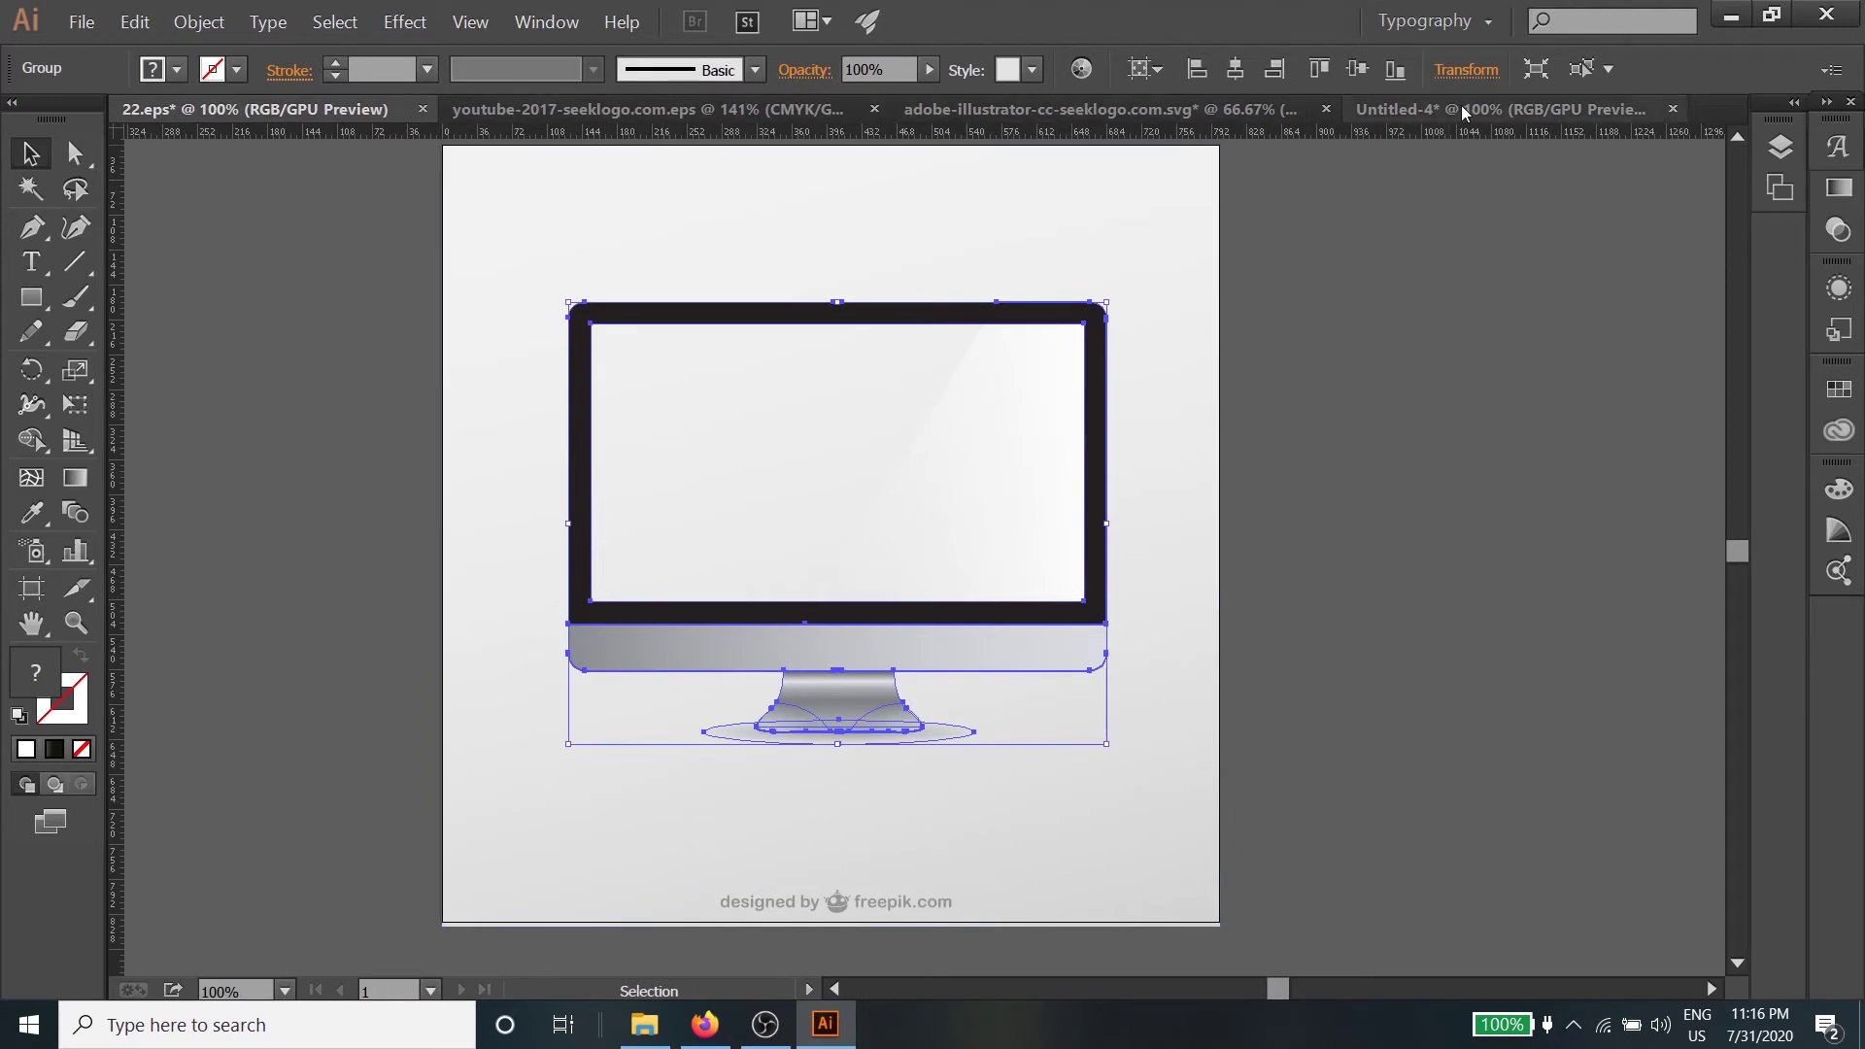
click(1399, 109)
key(a)
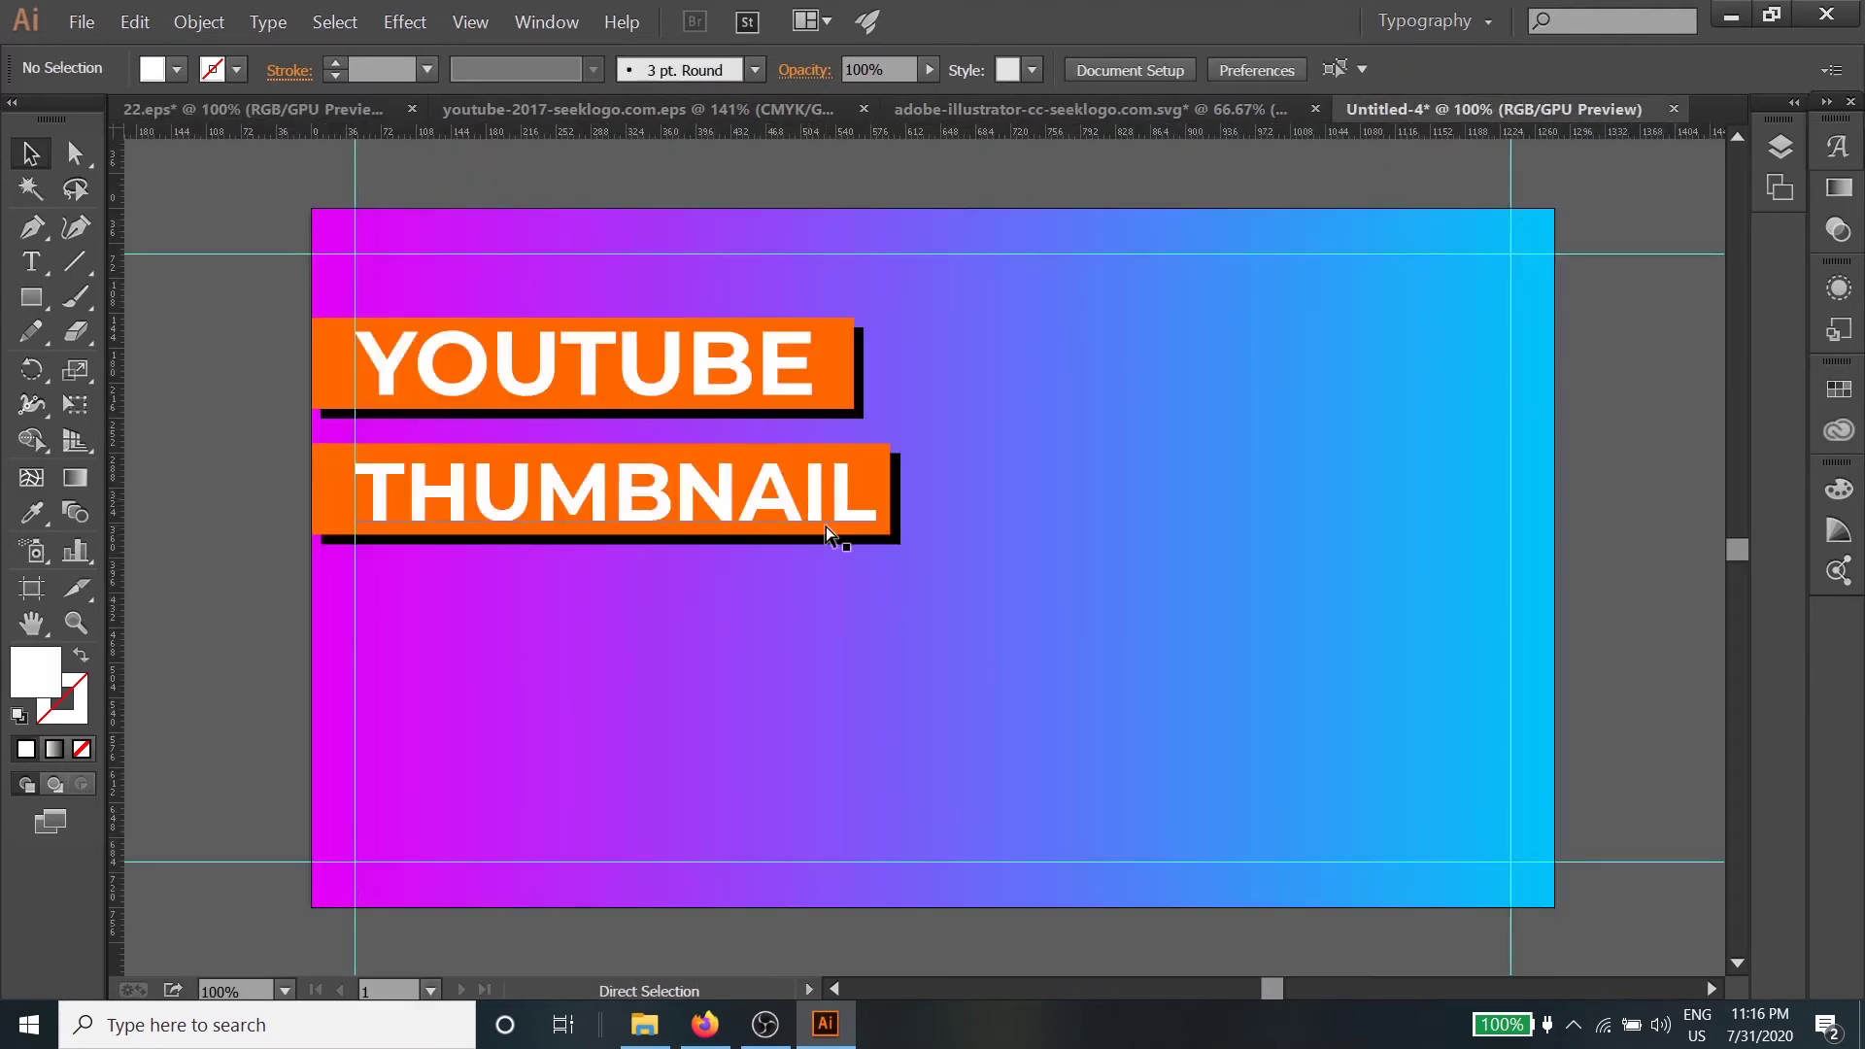
key(ctrl+v)
Position the monitor beside the titles with its outer edge on the far vertical guide and its top near the upper horizontal guide
drag(1088, 669, 1372, 655)
key(z)
click(1422, 633)
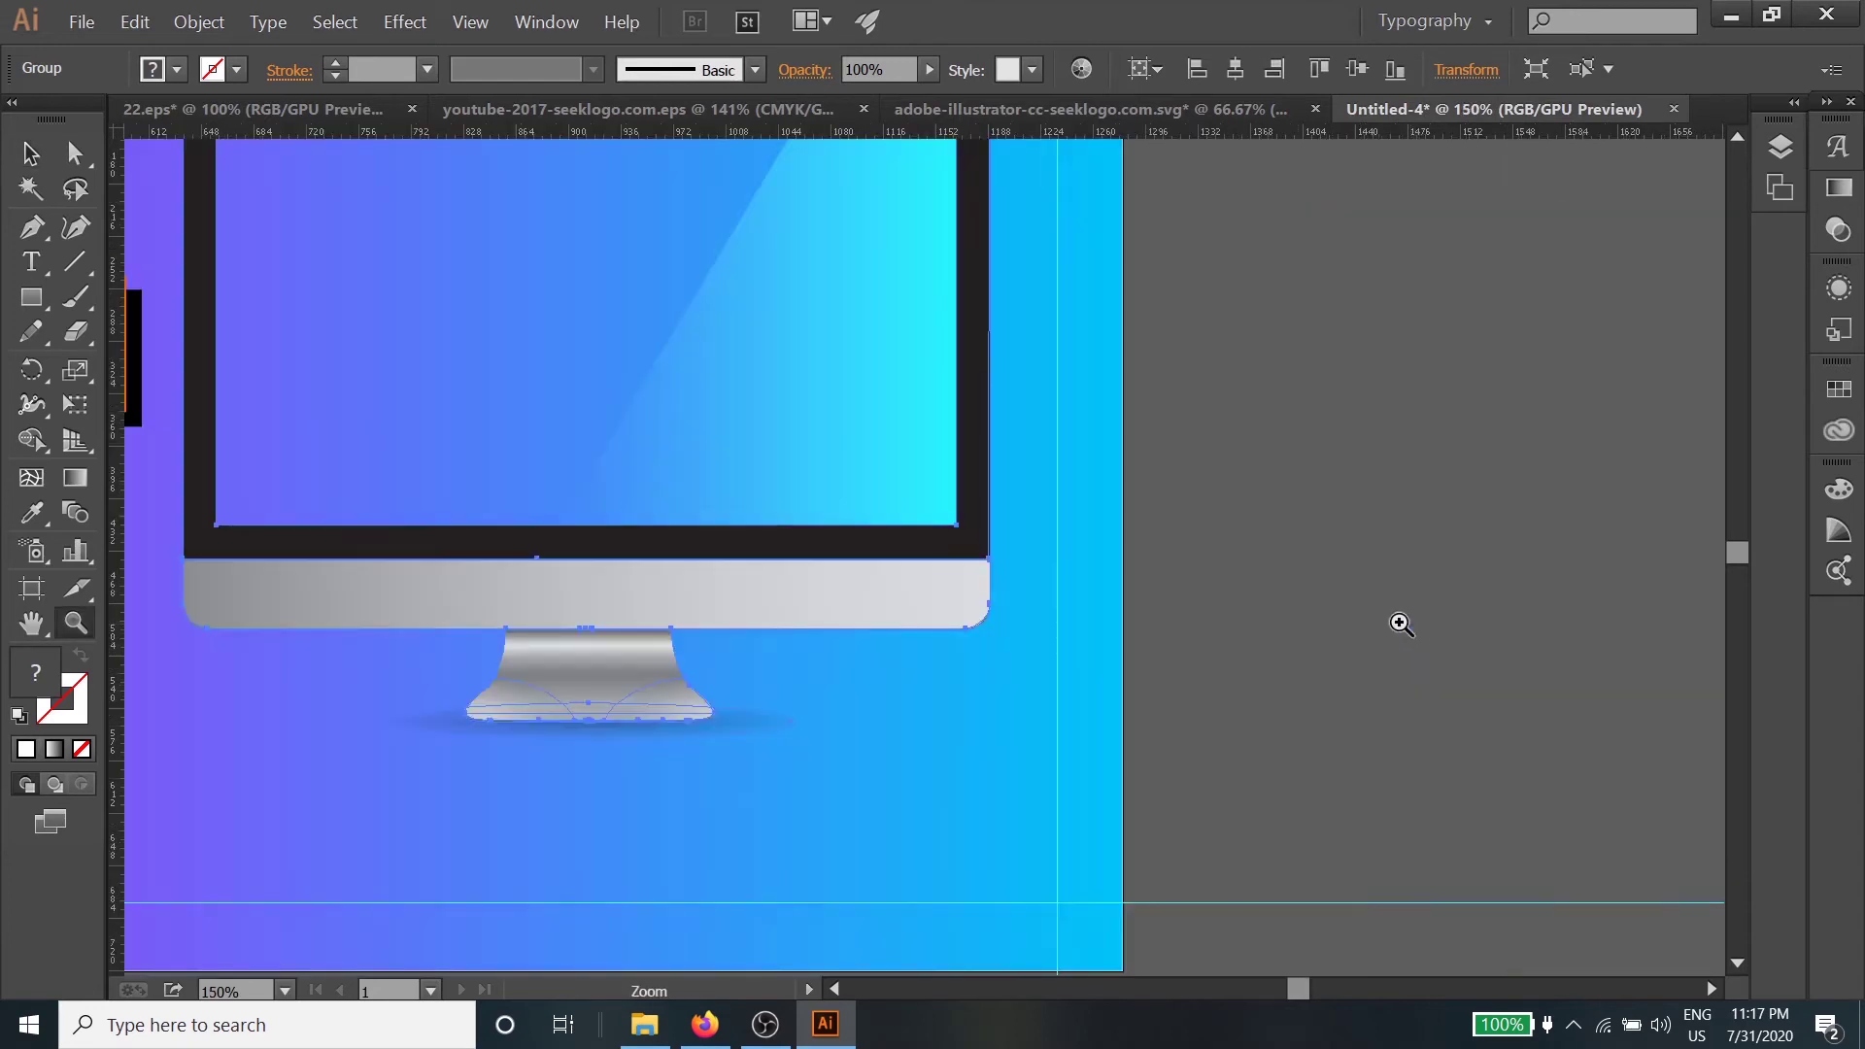
drag(1302, 604, 1531, 716)
drag(1116, 616, 1267, 720)
key(v)
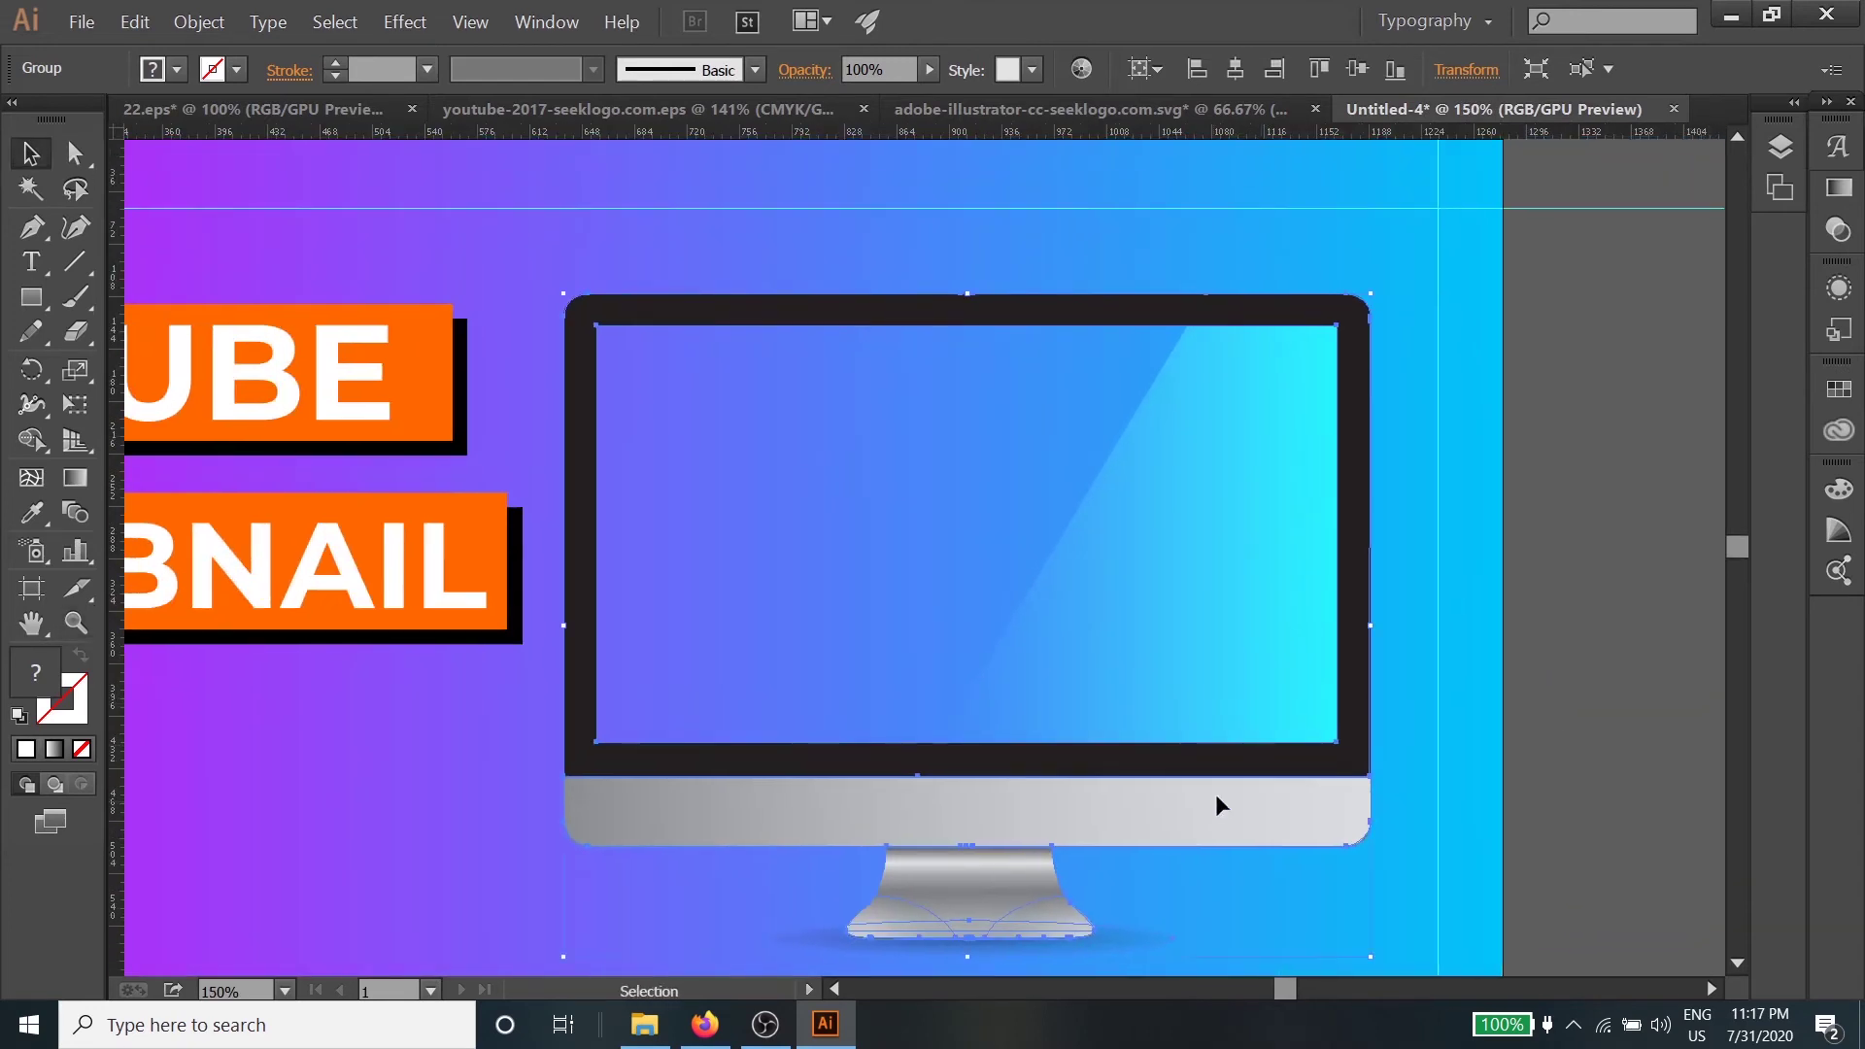
drag(1217, 797, 1276, 728)
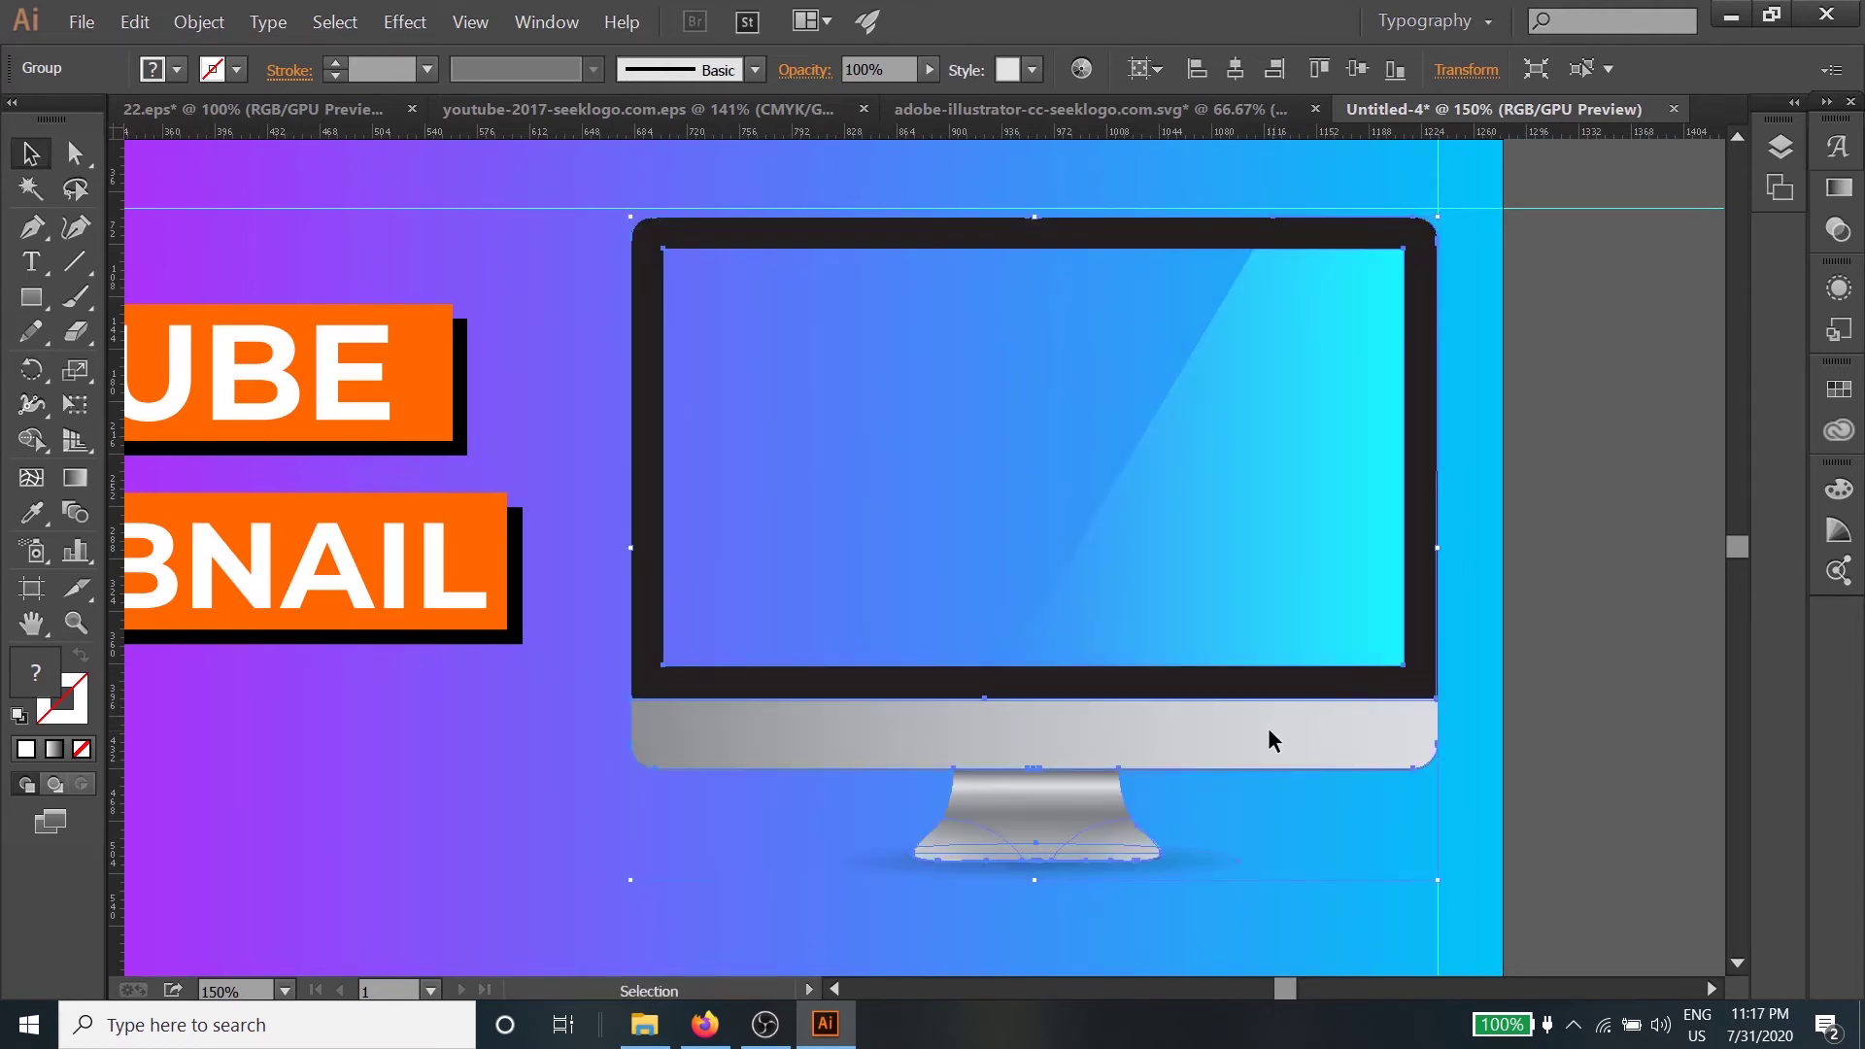
key(z)
alt+click(1103, 595)
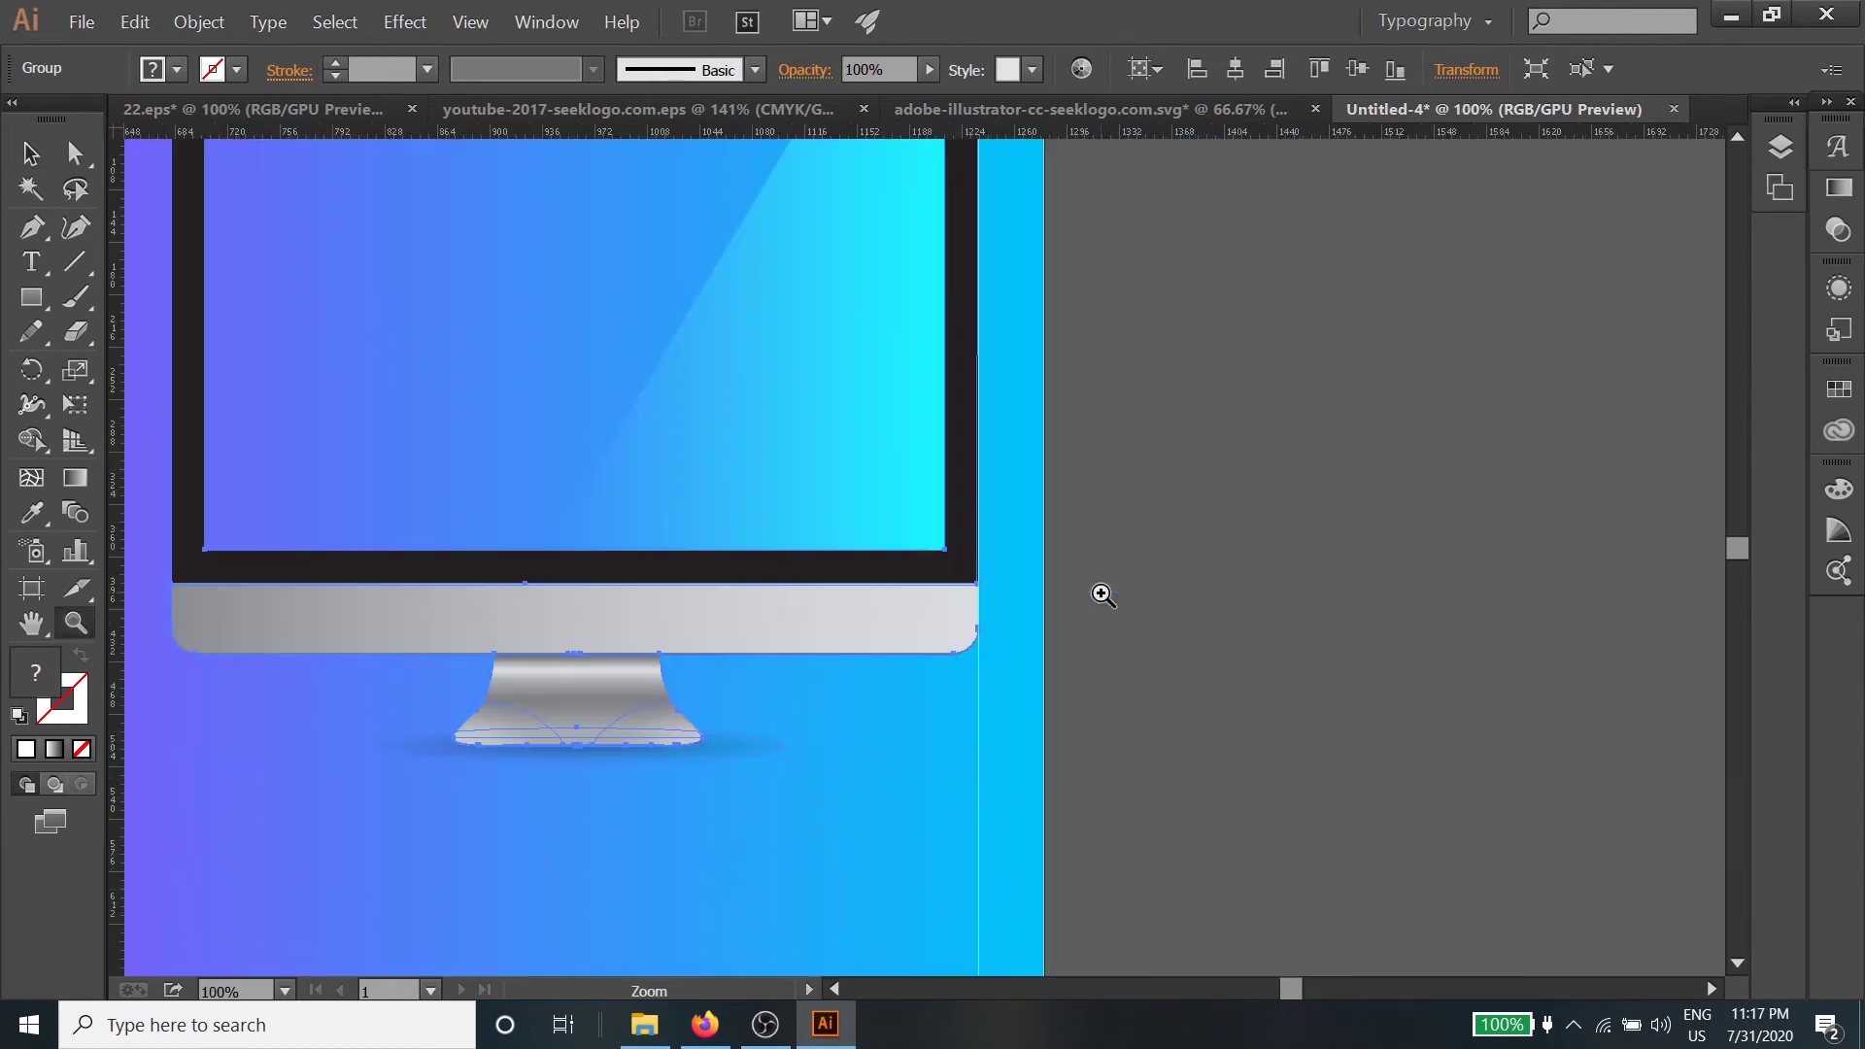
click(1102, 594)
key(v)
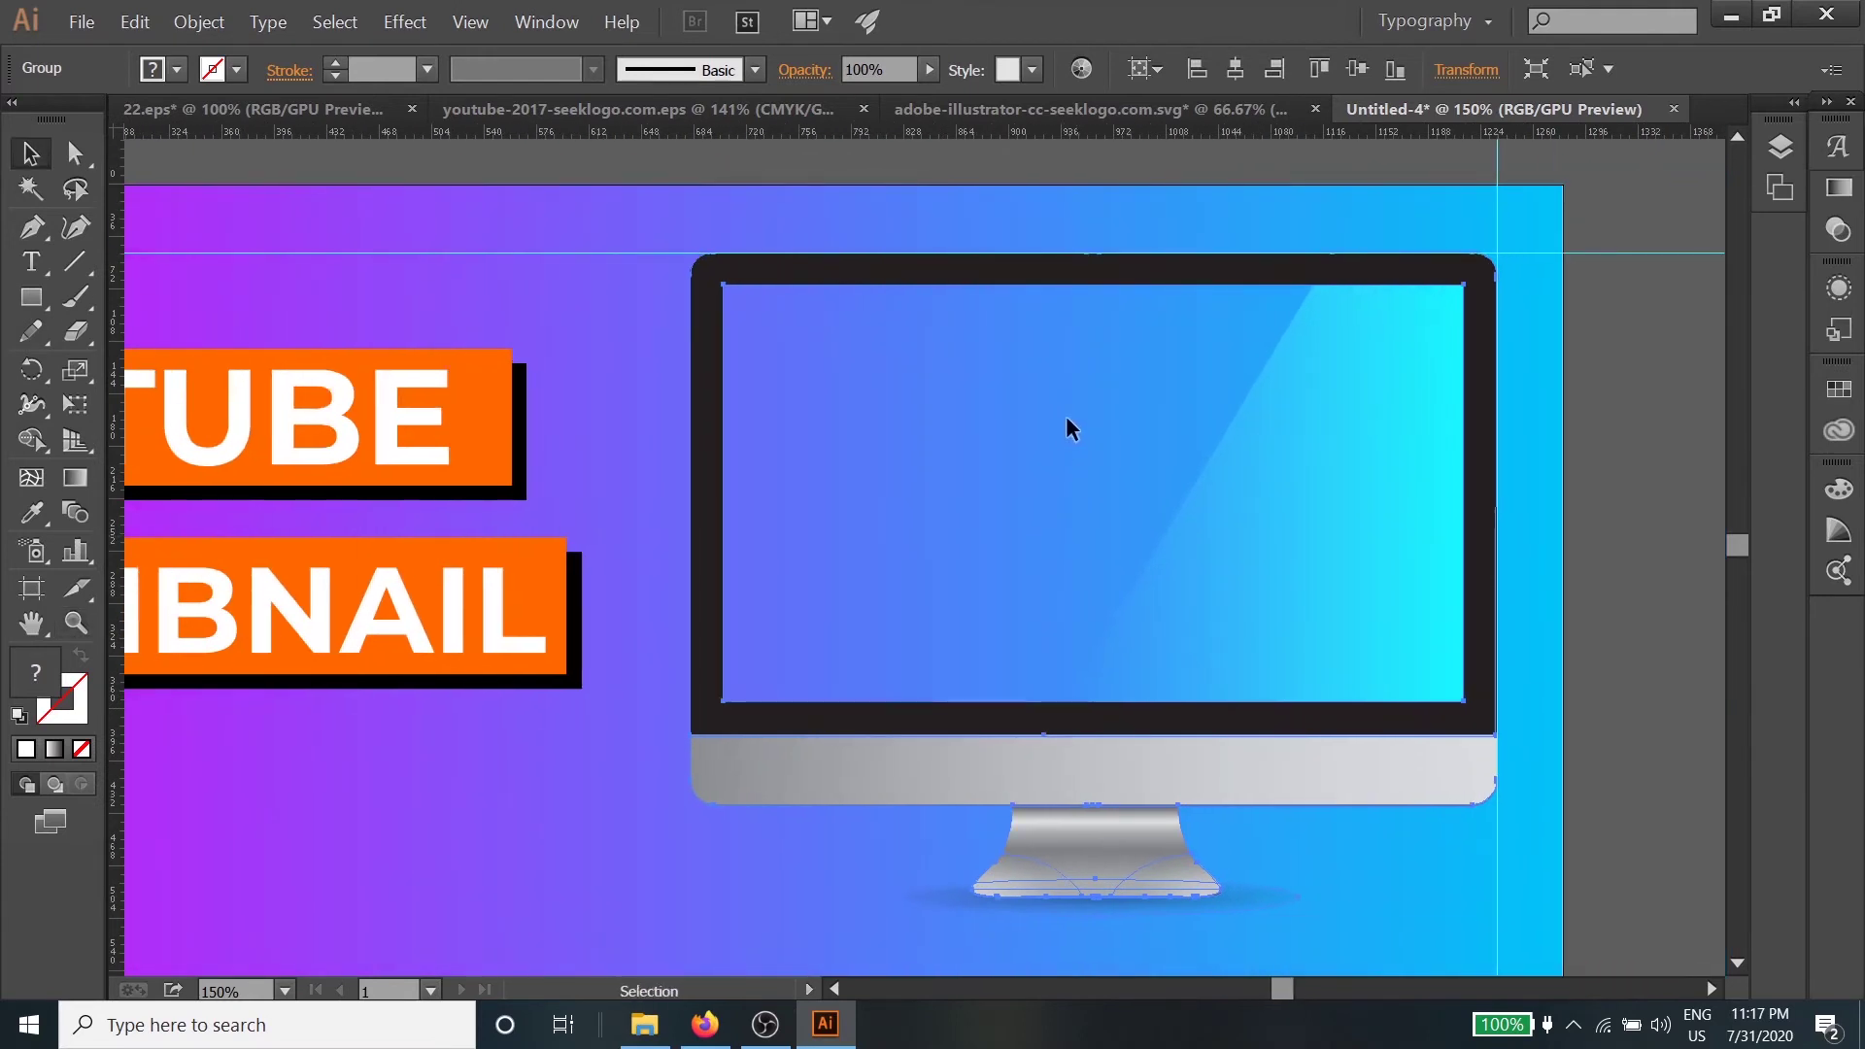
key(ctrl+shift+a)
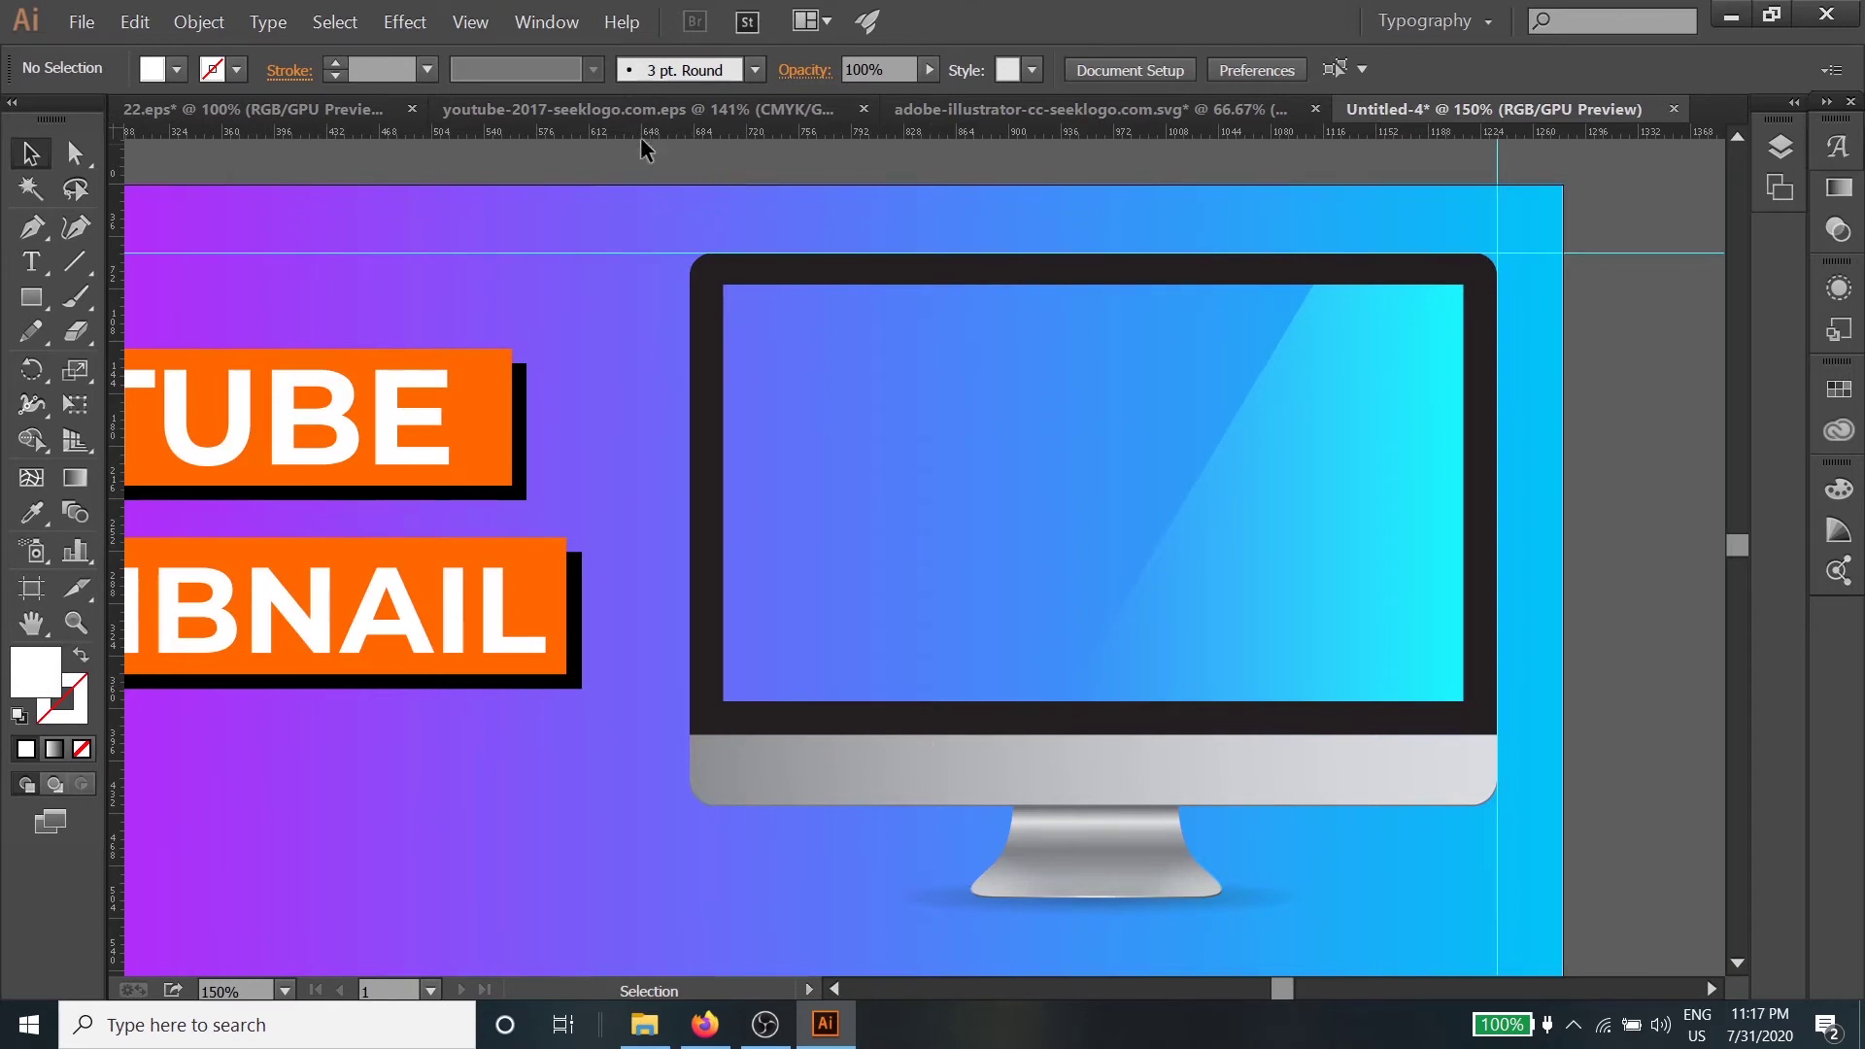
Draw a rectangle exactly covering the monitor's screen and fill it with a very light grey
click(31, 298)
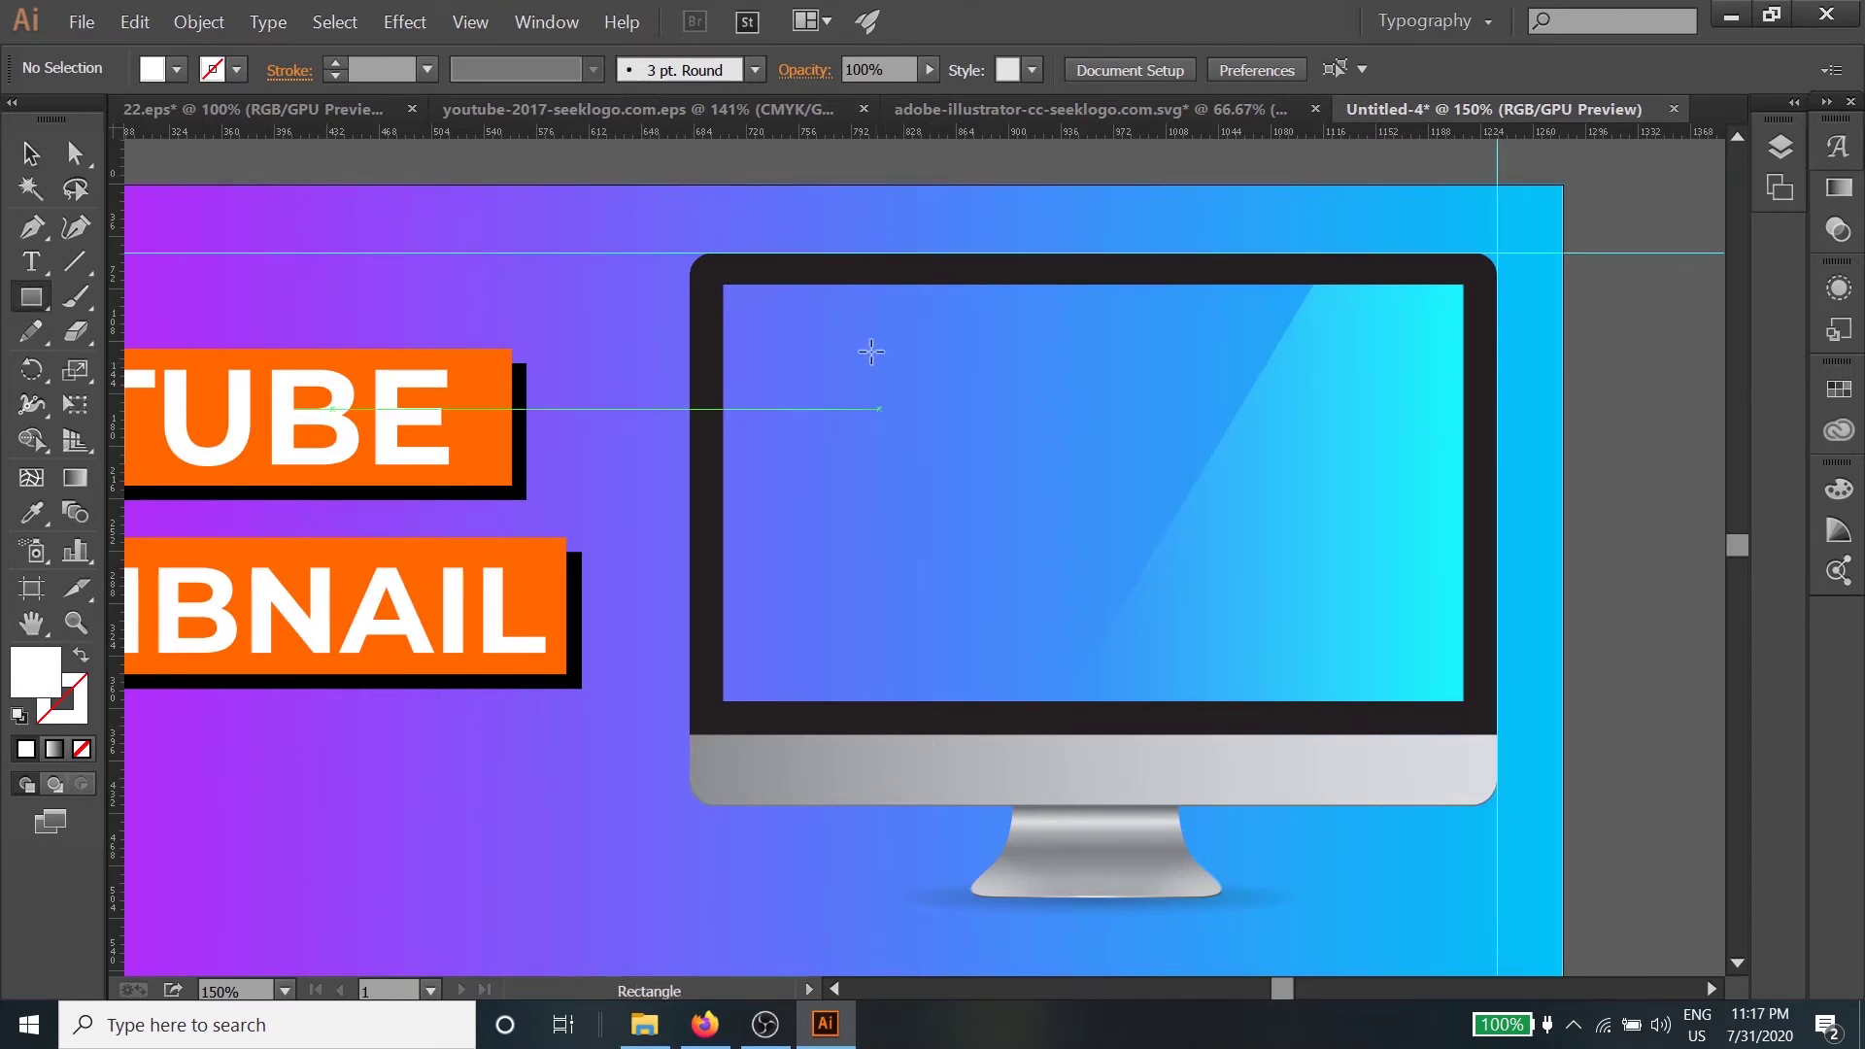
drag(719, 285, 1460, 697)
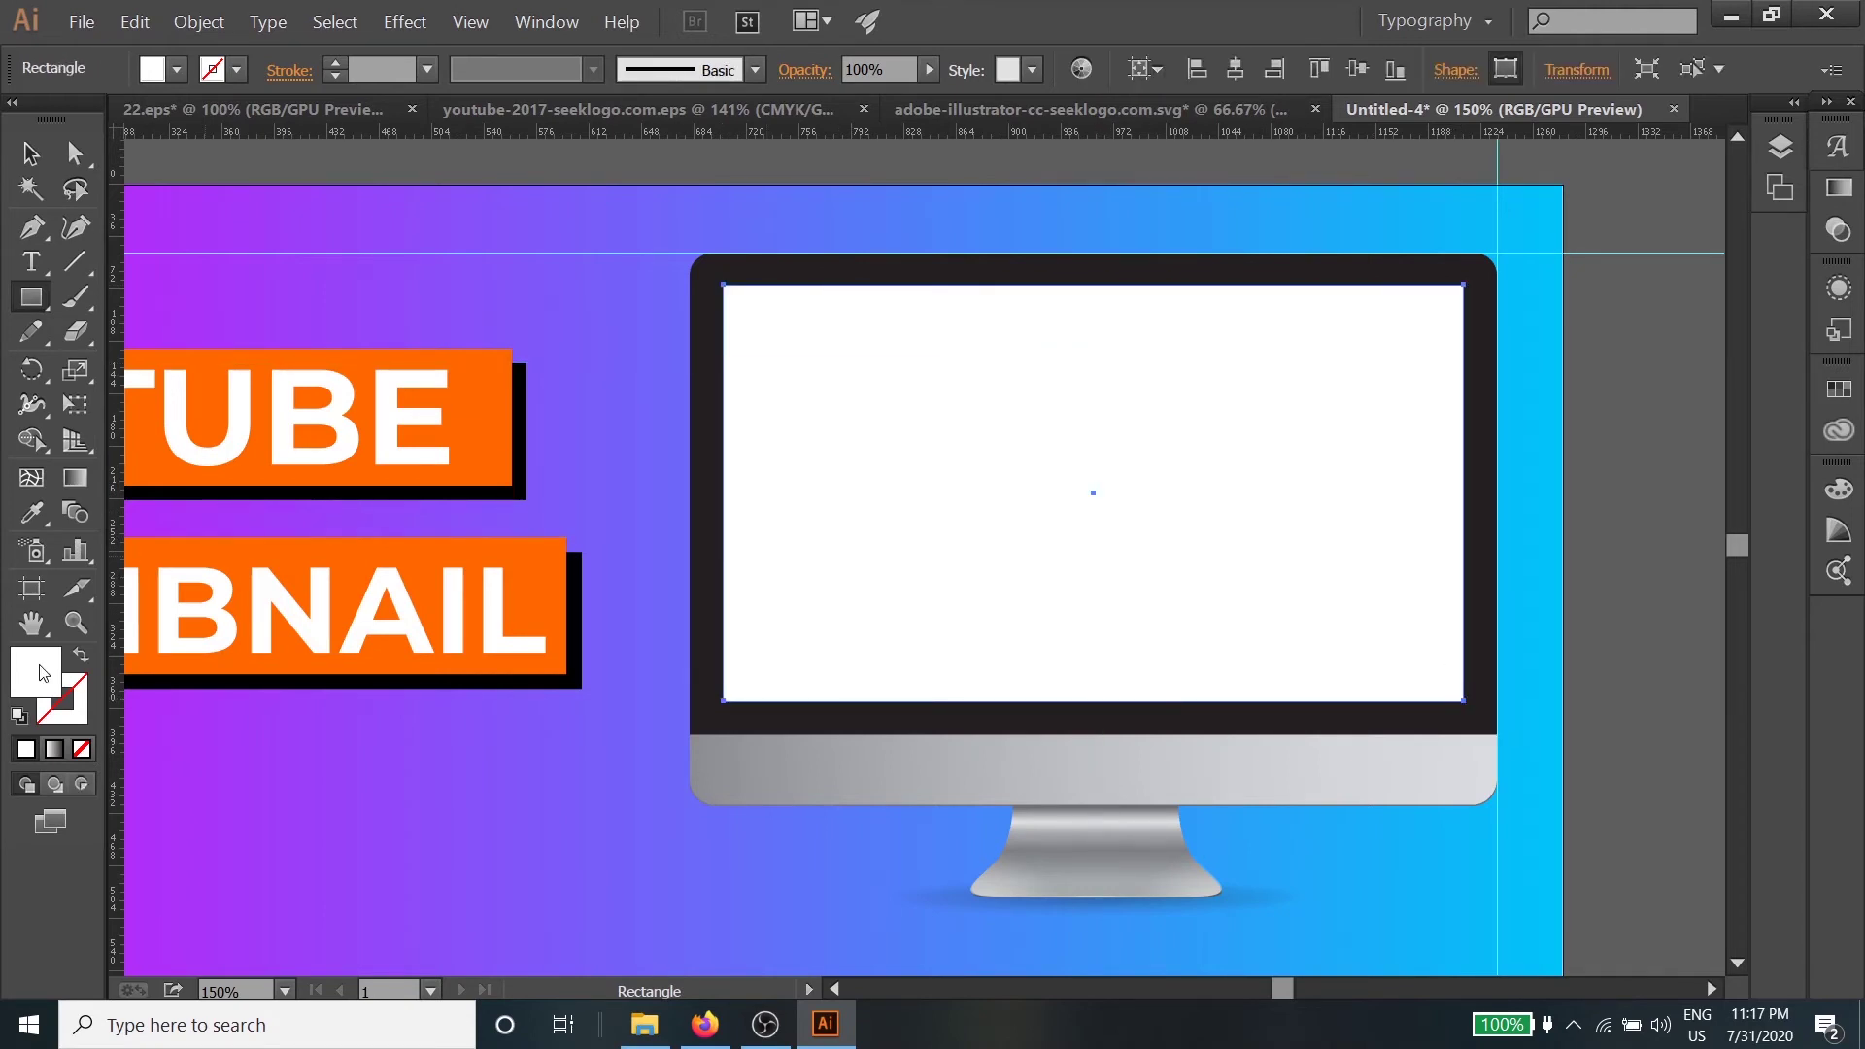
double_click(43, 673)
click(544, 297)
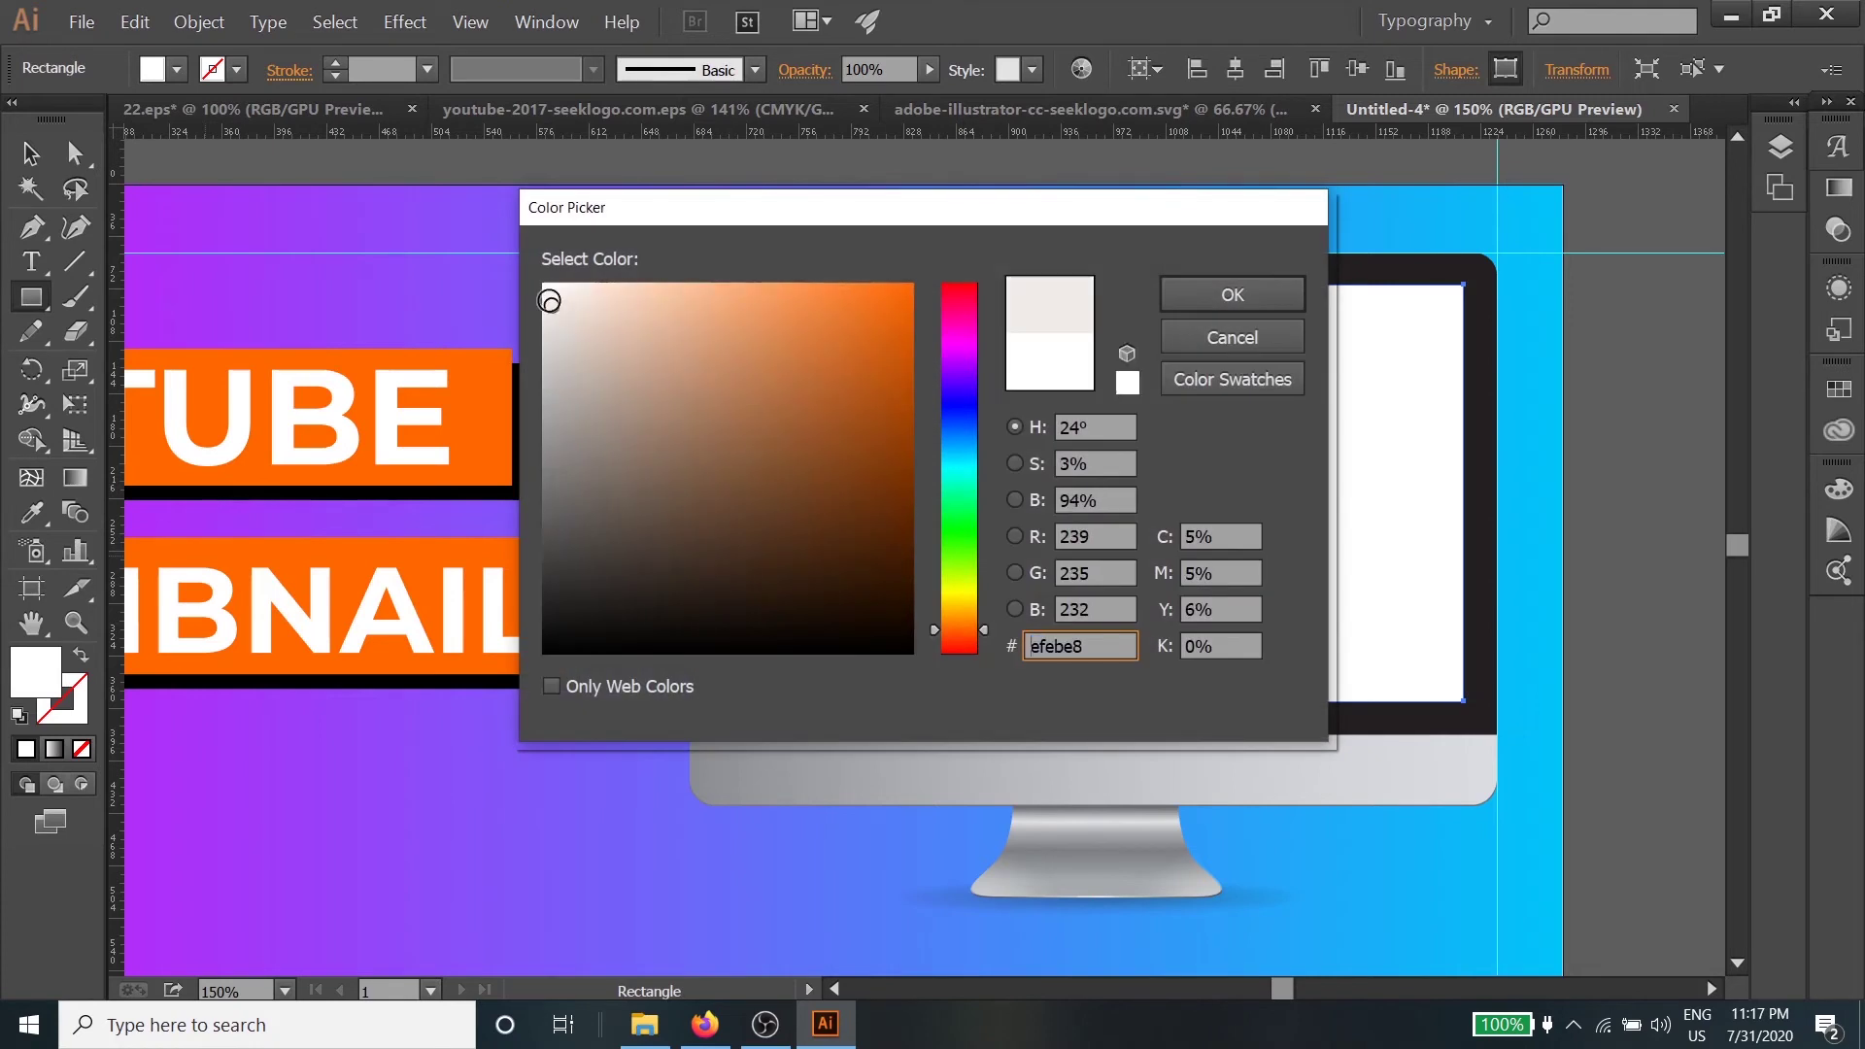
click(1232, 295)
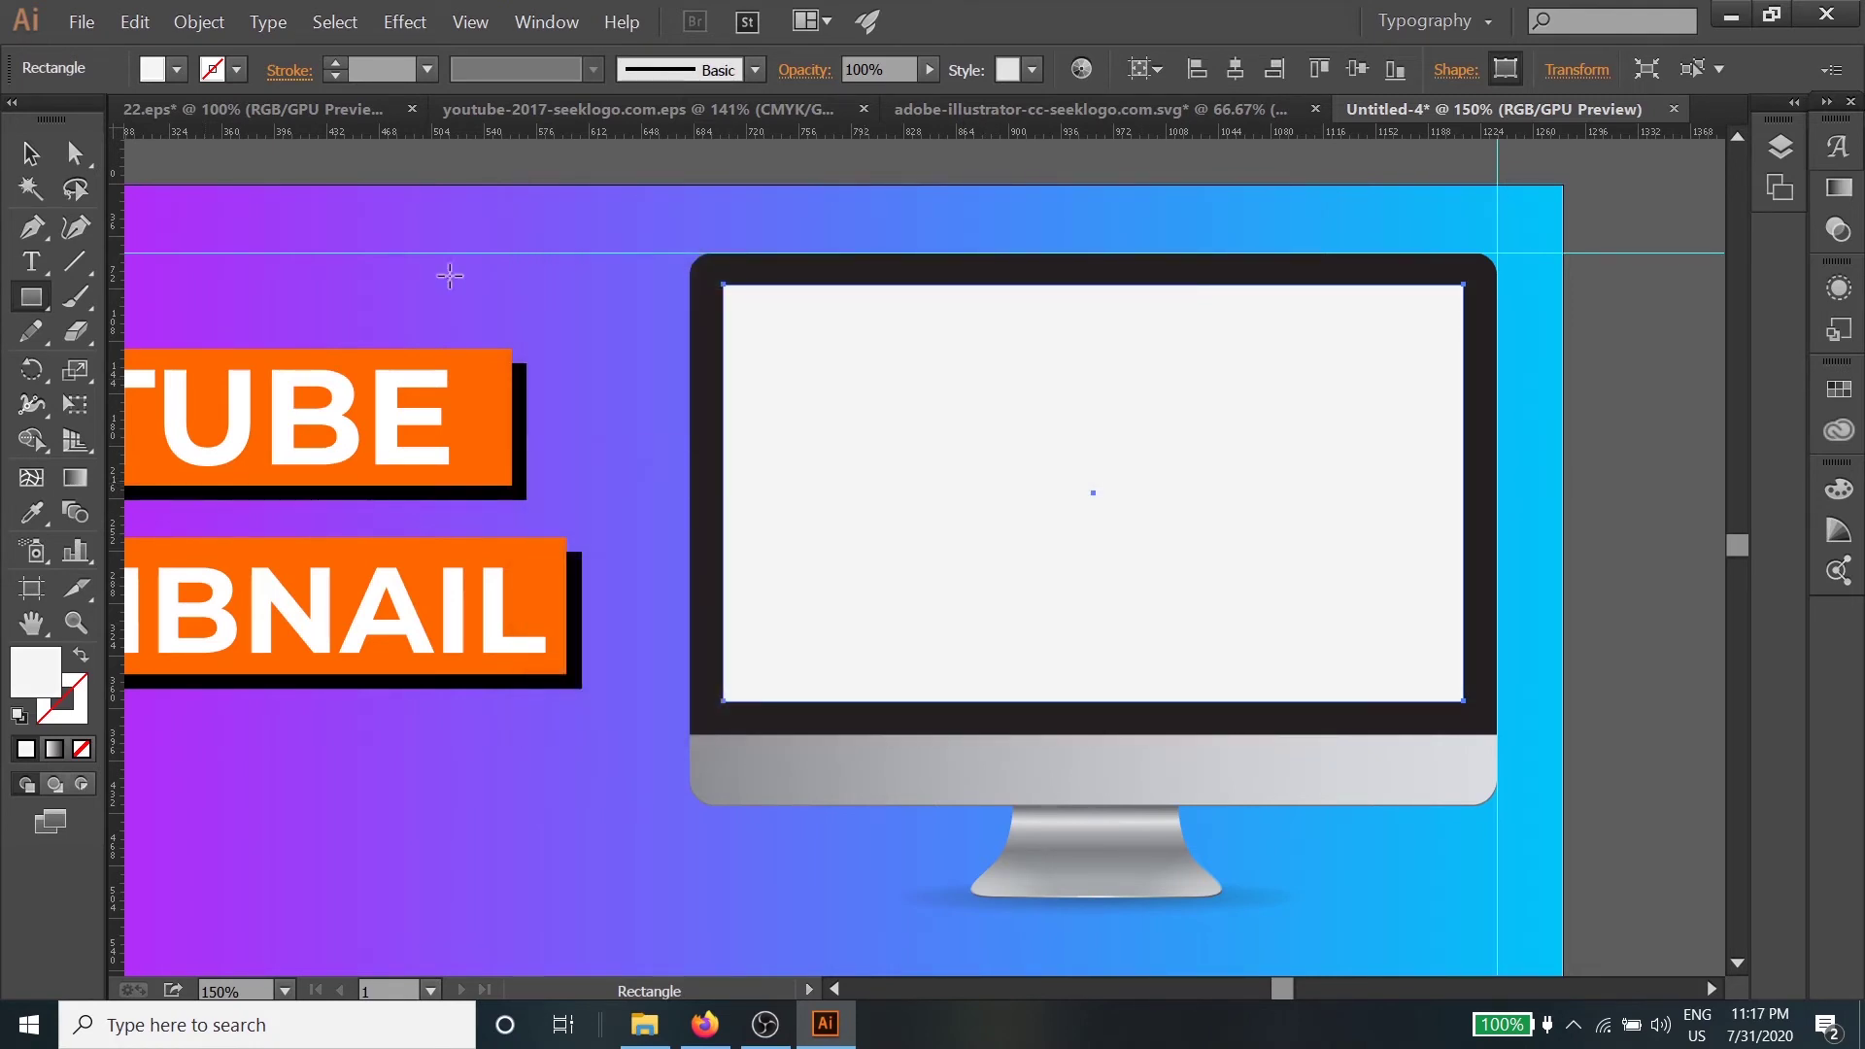
key(v)
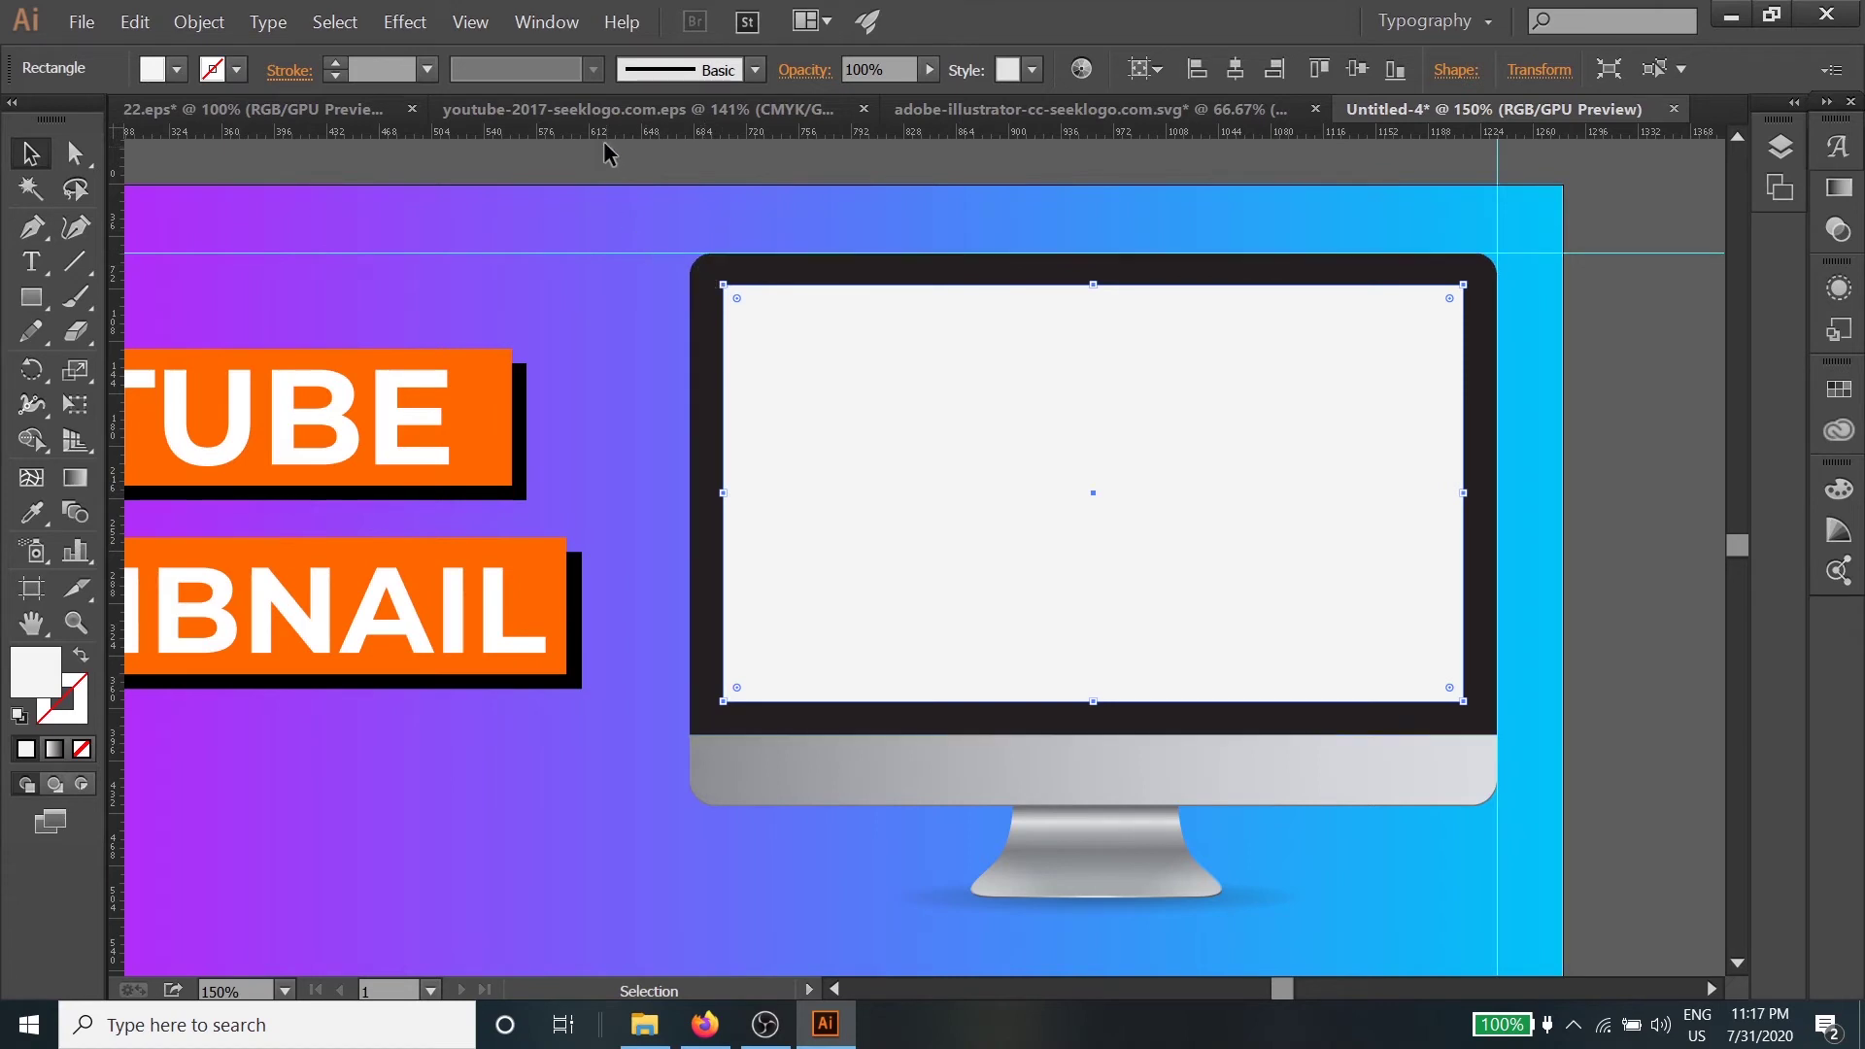
Copy the YouTube logo from youtube-2017-seeklogo.com.eps into Untitled-4 and centre it on the monitor's light grey screen
click(602, 109)
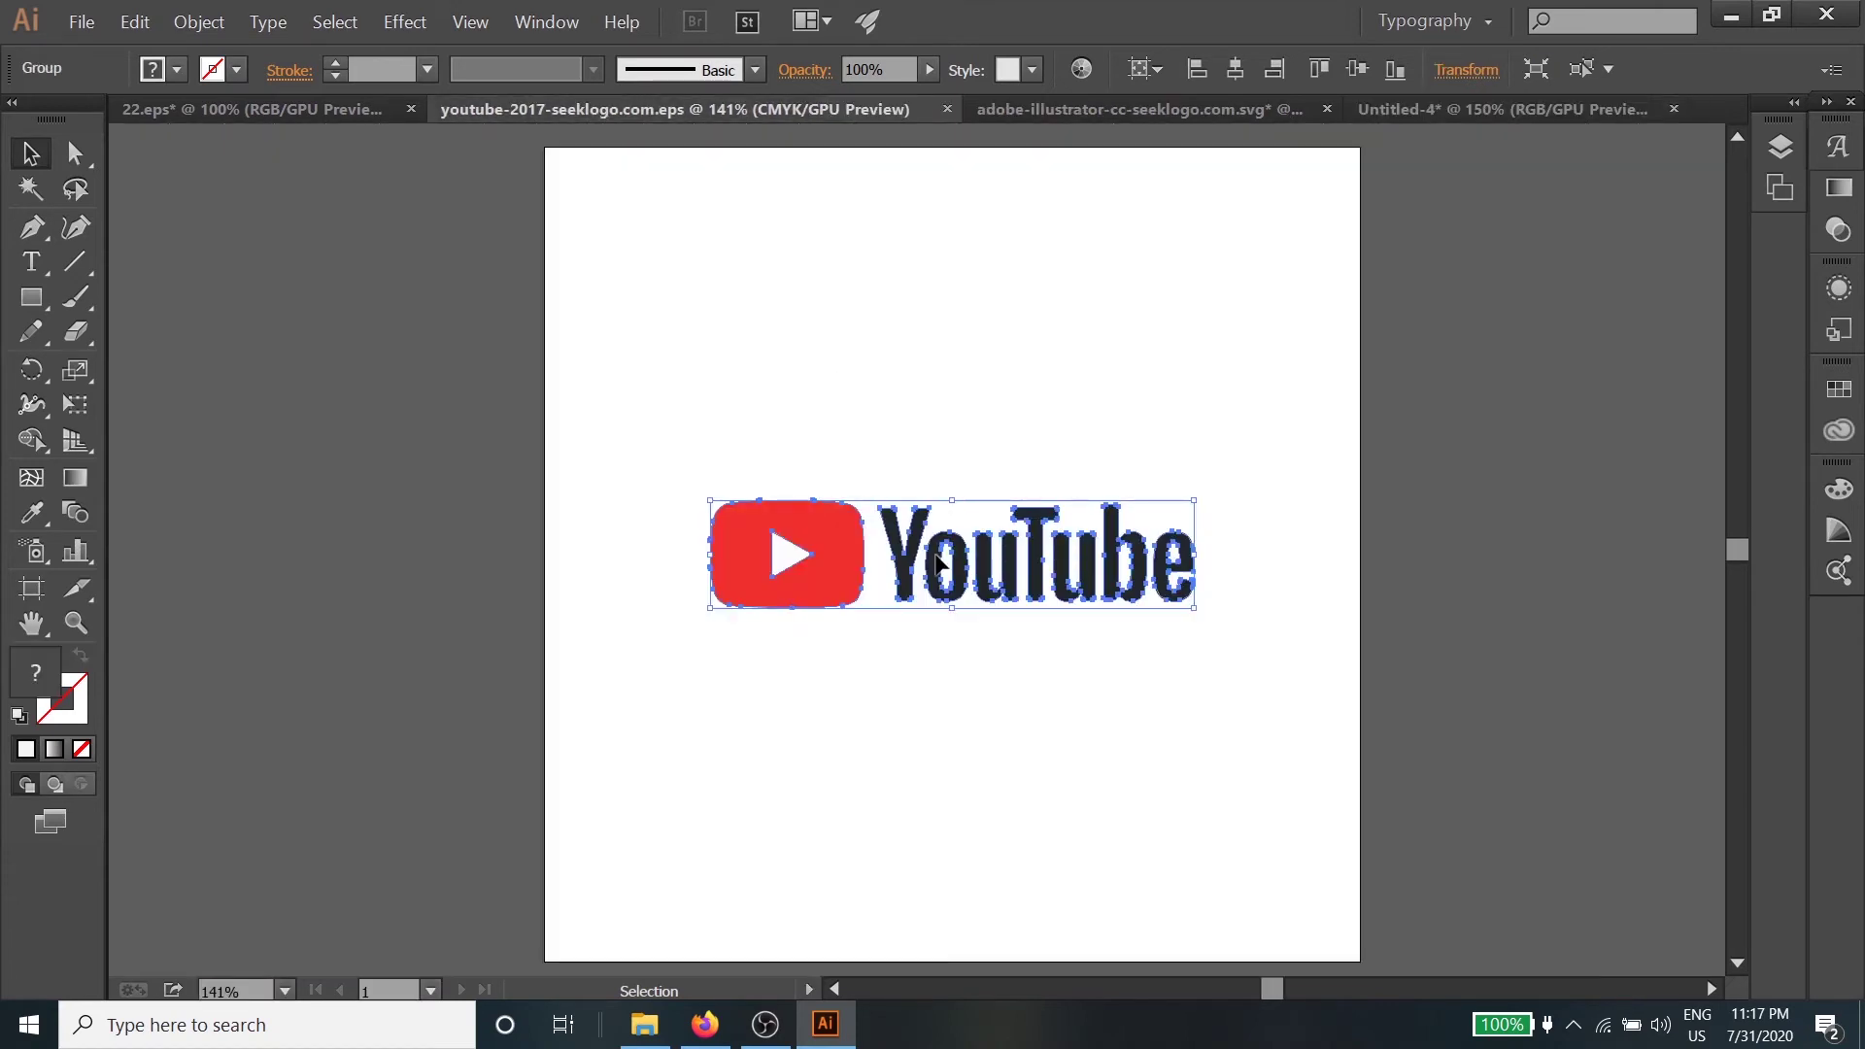
click(843, 216)
drag(709, 375, 1009, 716)
key(a)
key(v)
click(1483, 112)
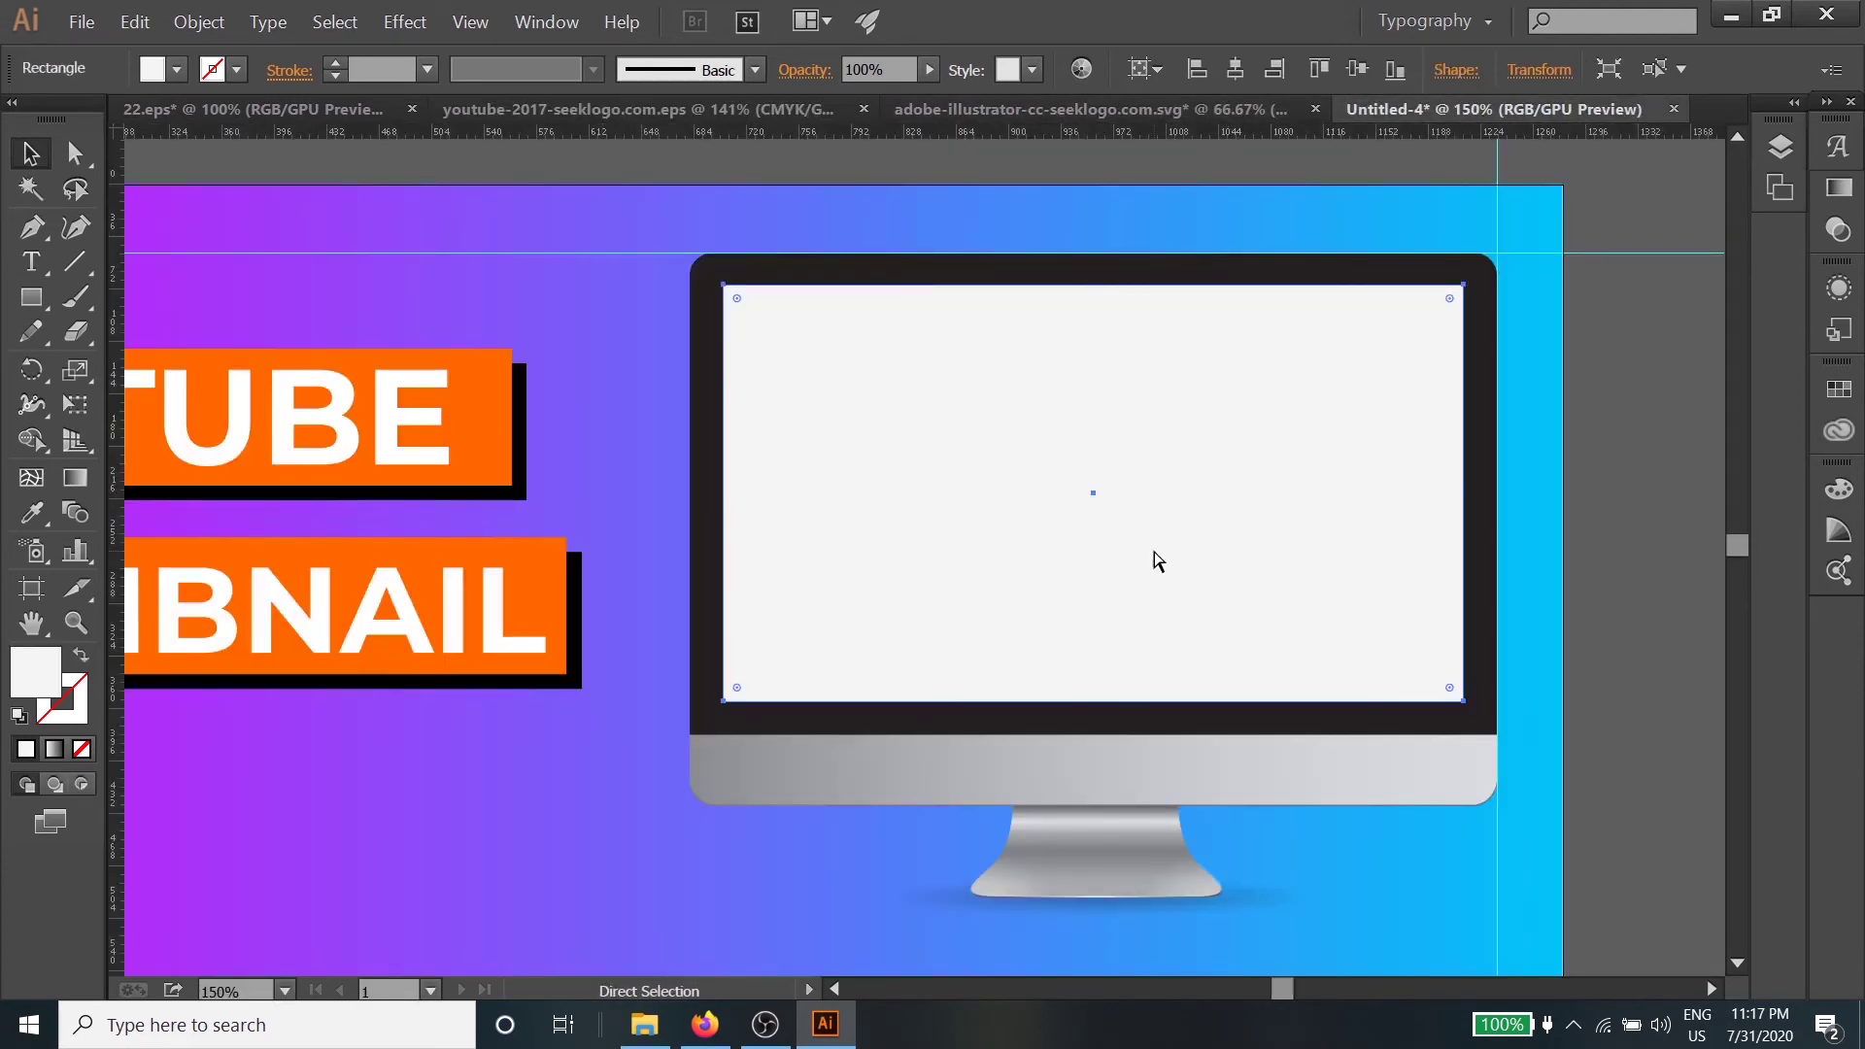
key(ctrl+v)
drag(1066, 550, 1244, 482)
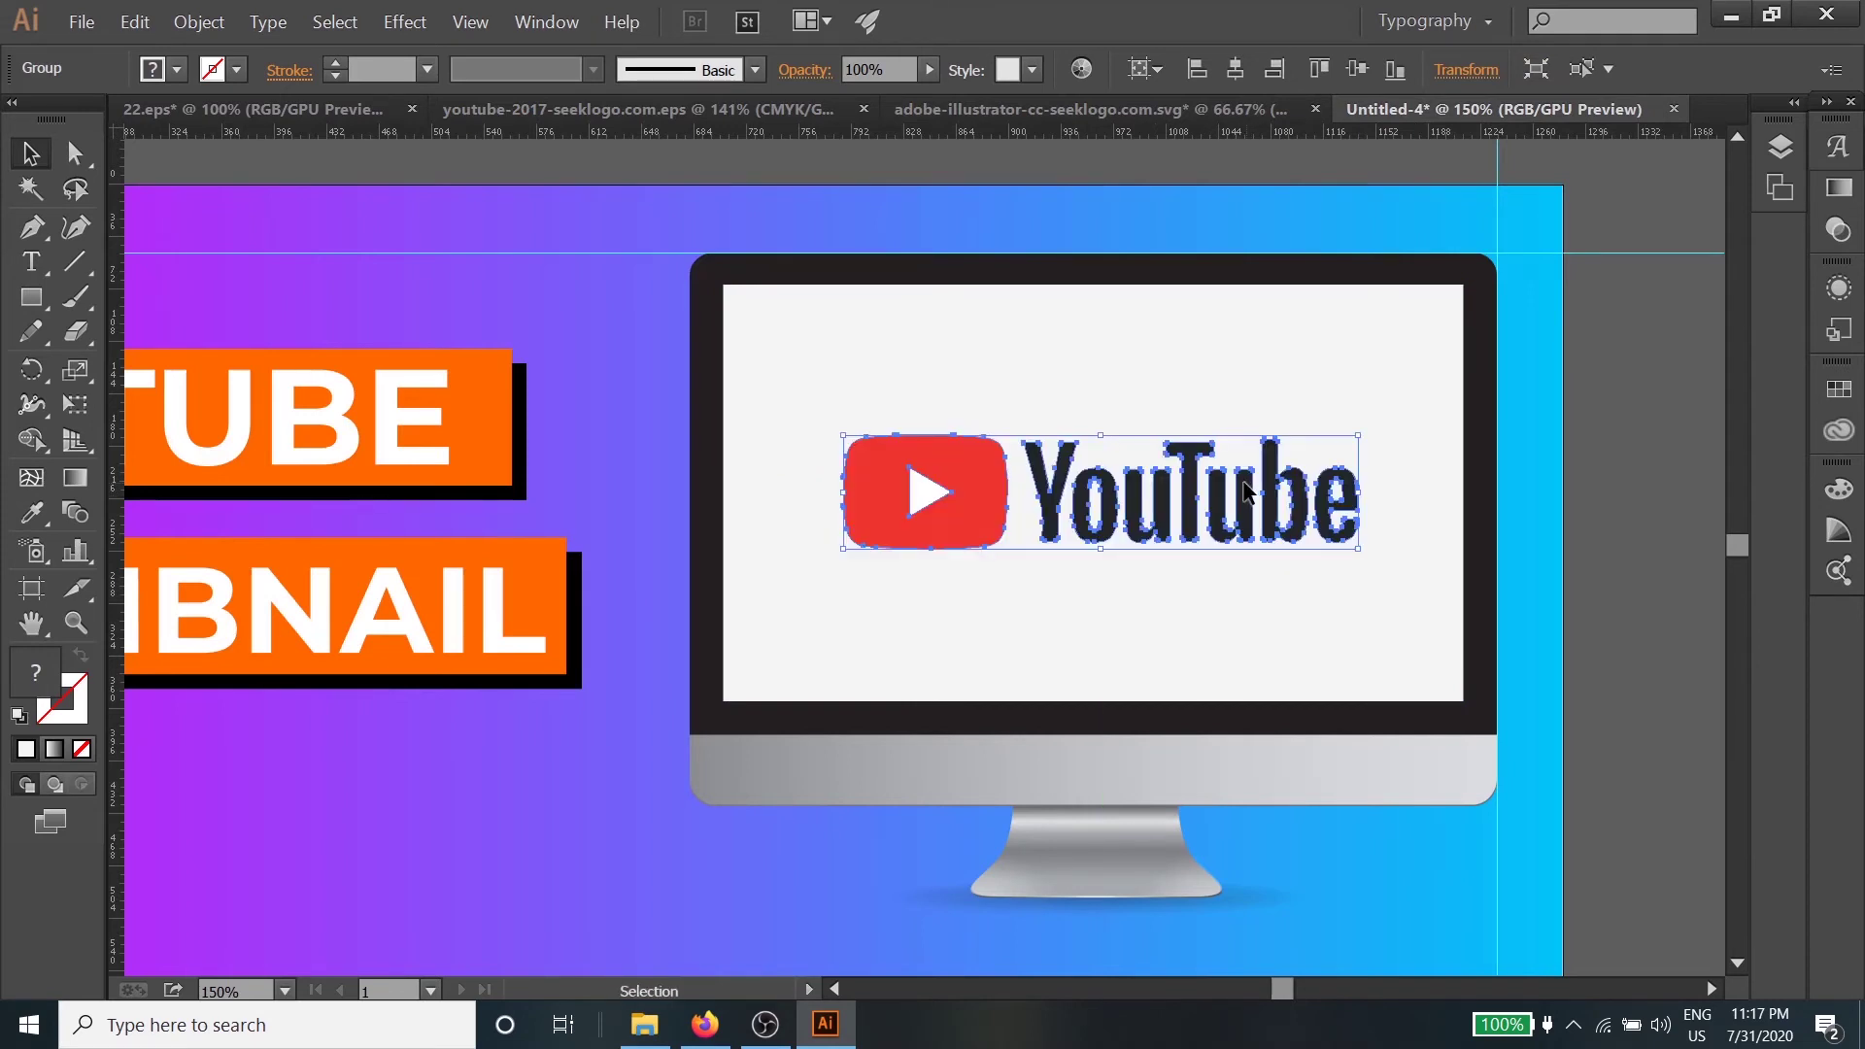
click(1629, 443)
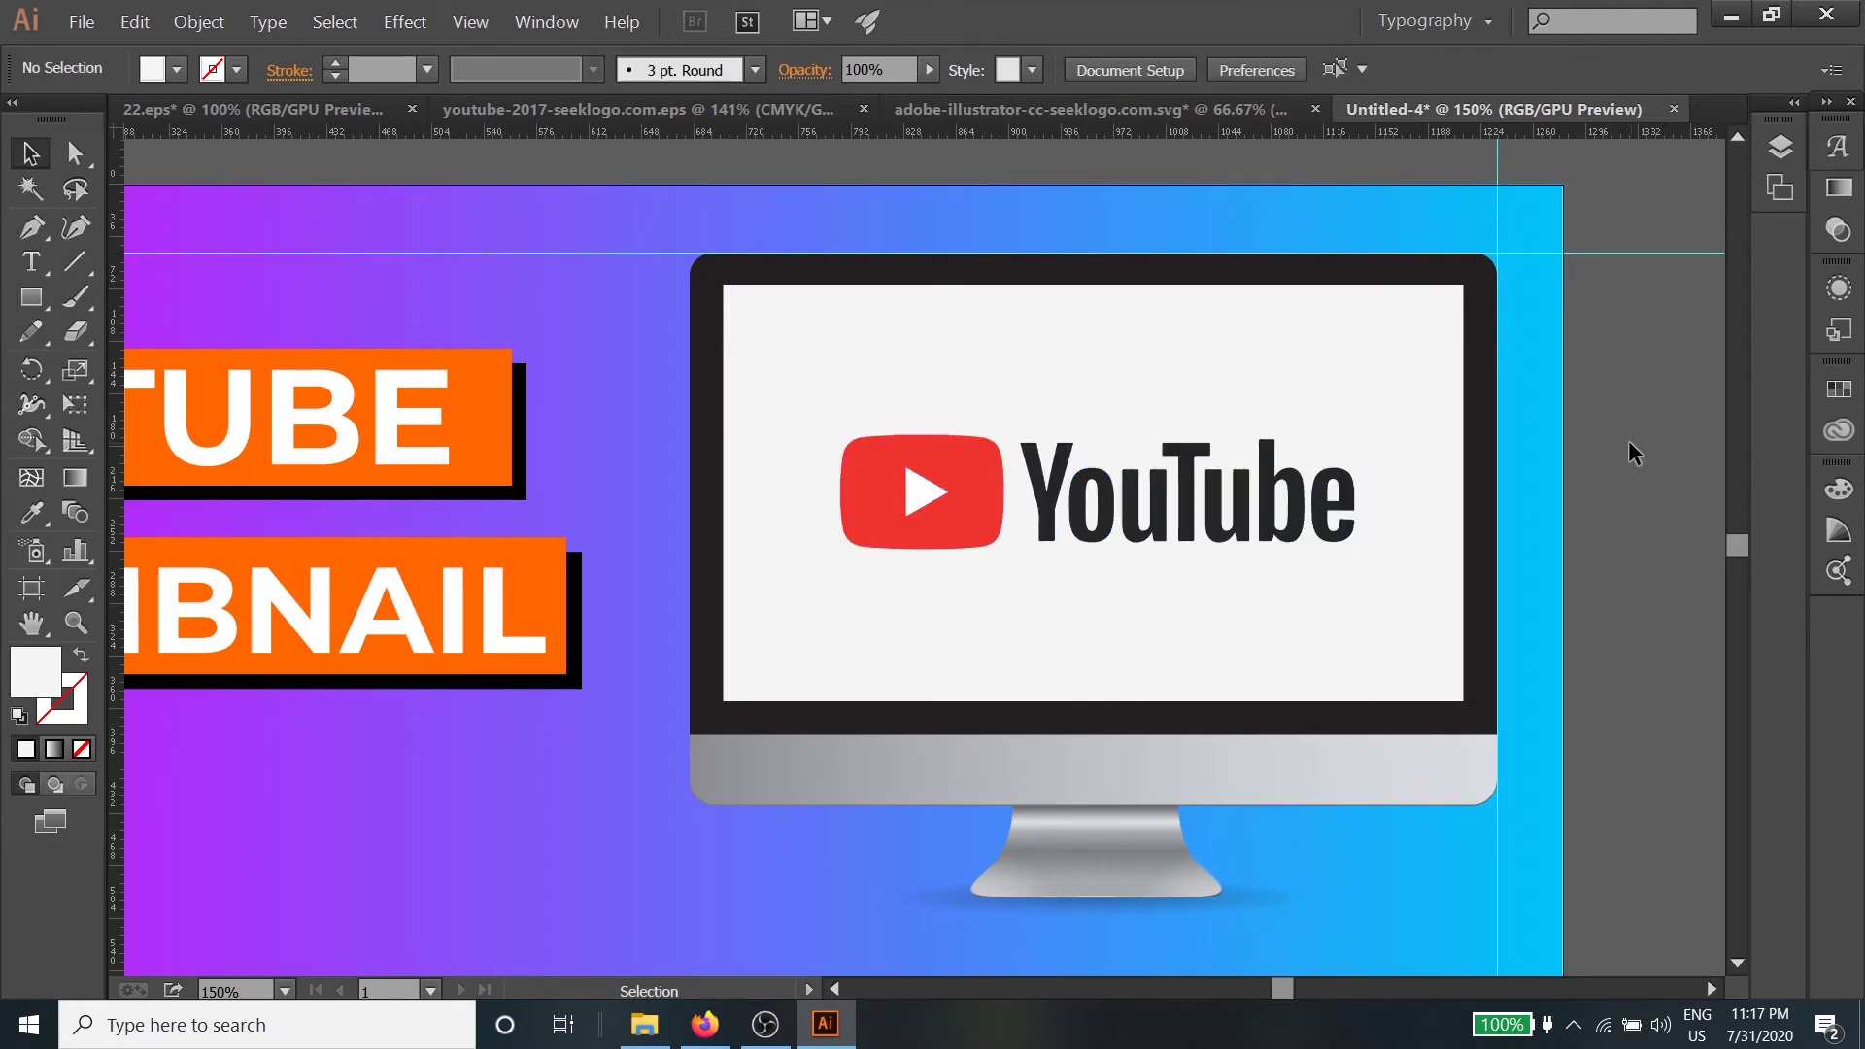
Select the light grey rectangle behind the YouTube logo and bring up its context commands
scroll(1628, 441, down, 1)
click(1410, 416)
scroll(1411, 416, up, 1)
right_click(1387, 381)
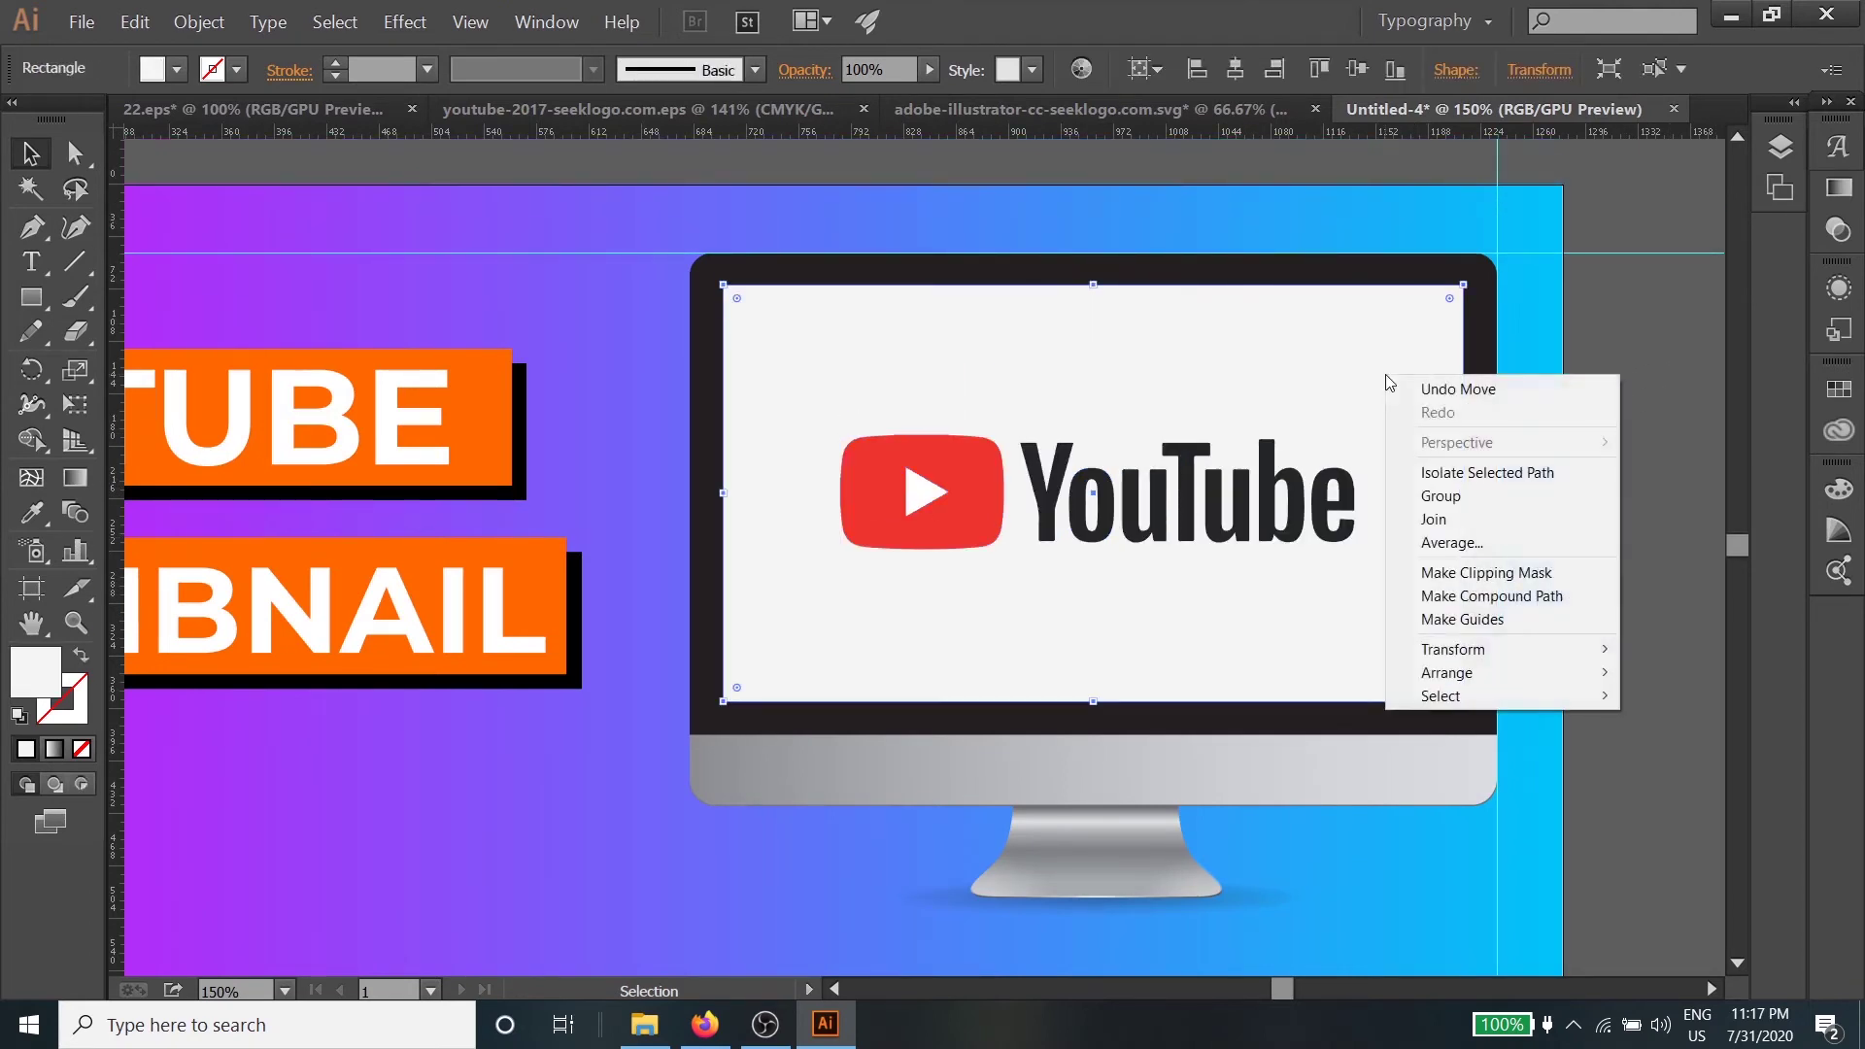